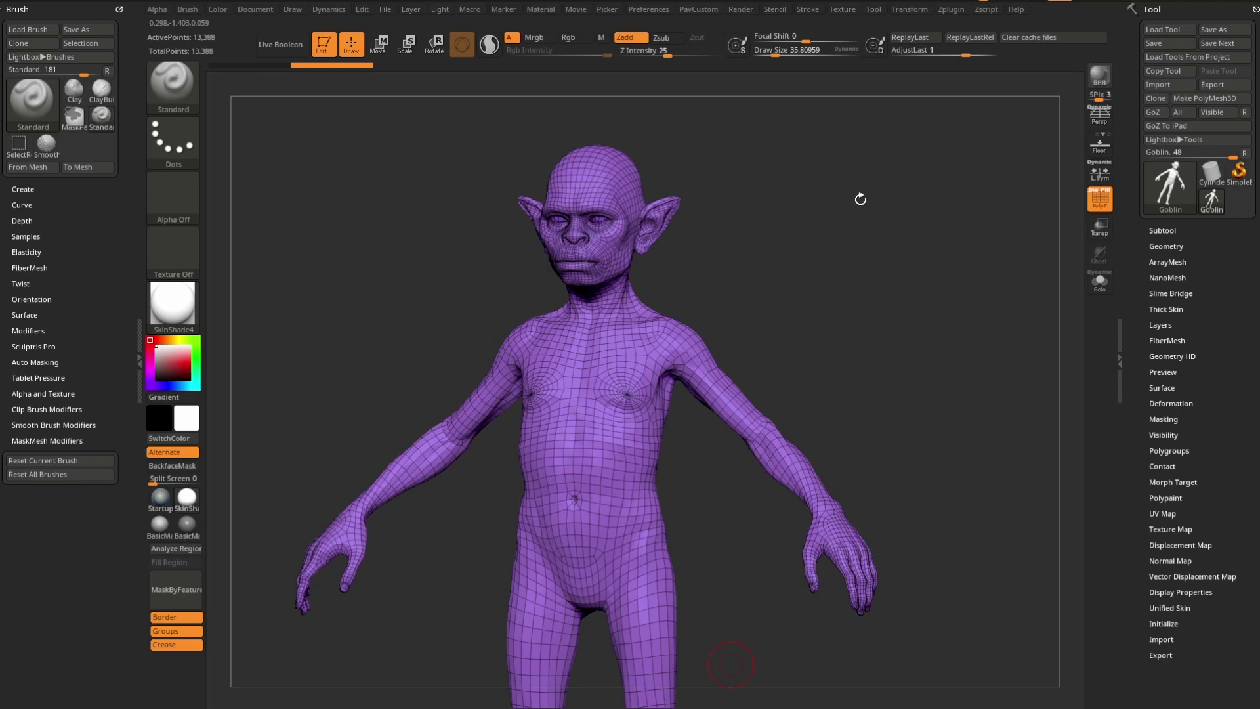
Choose the QuickPolygroup brush from the sculpting brush library
left_click(171, 77)
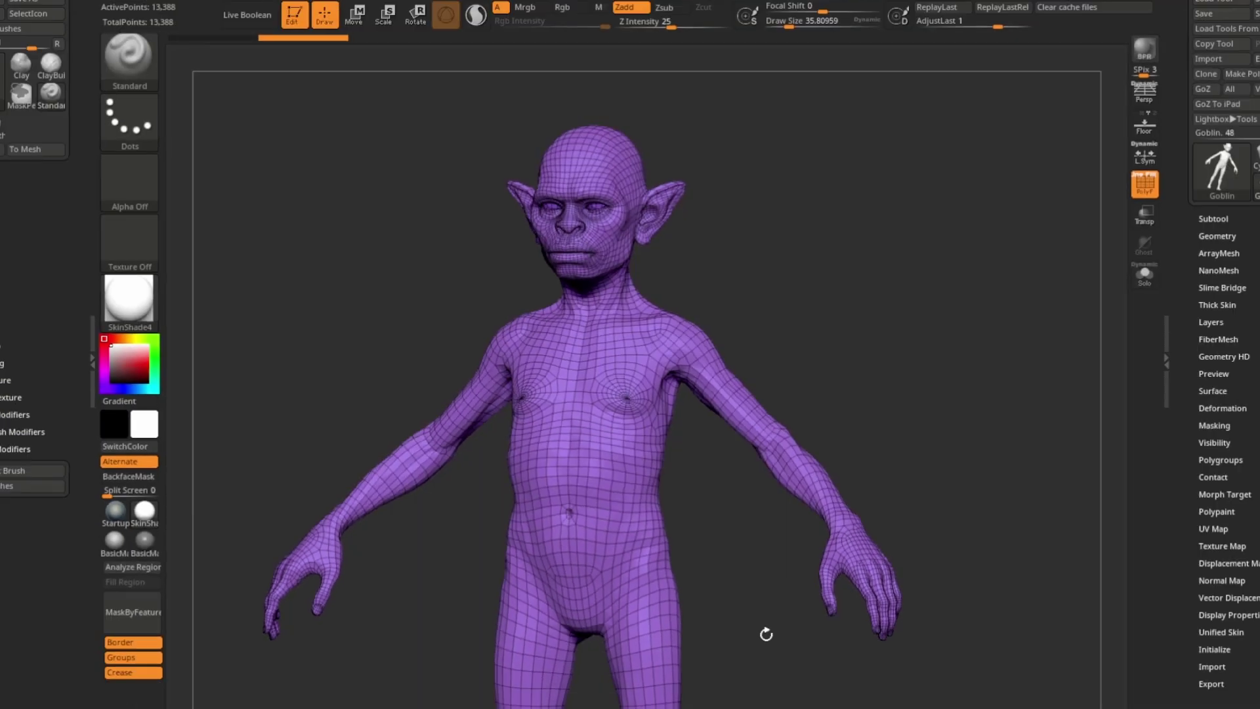
key("b")
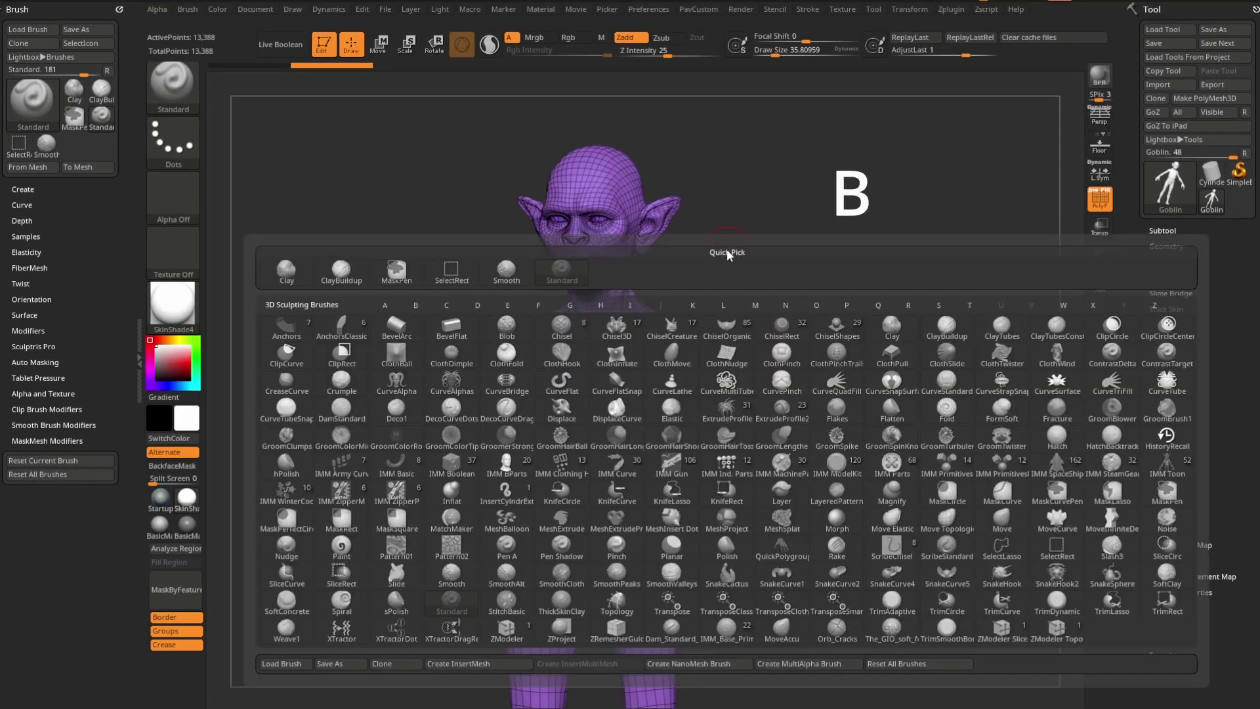
key("q")
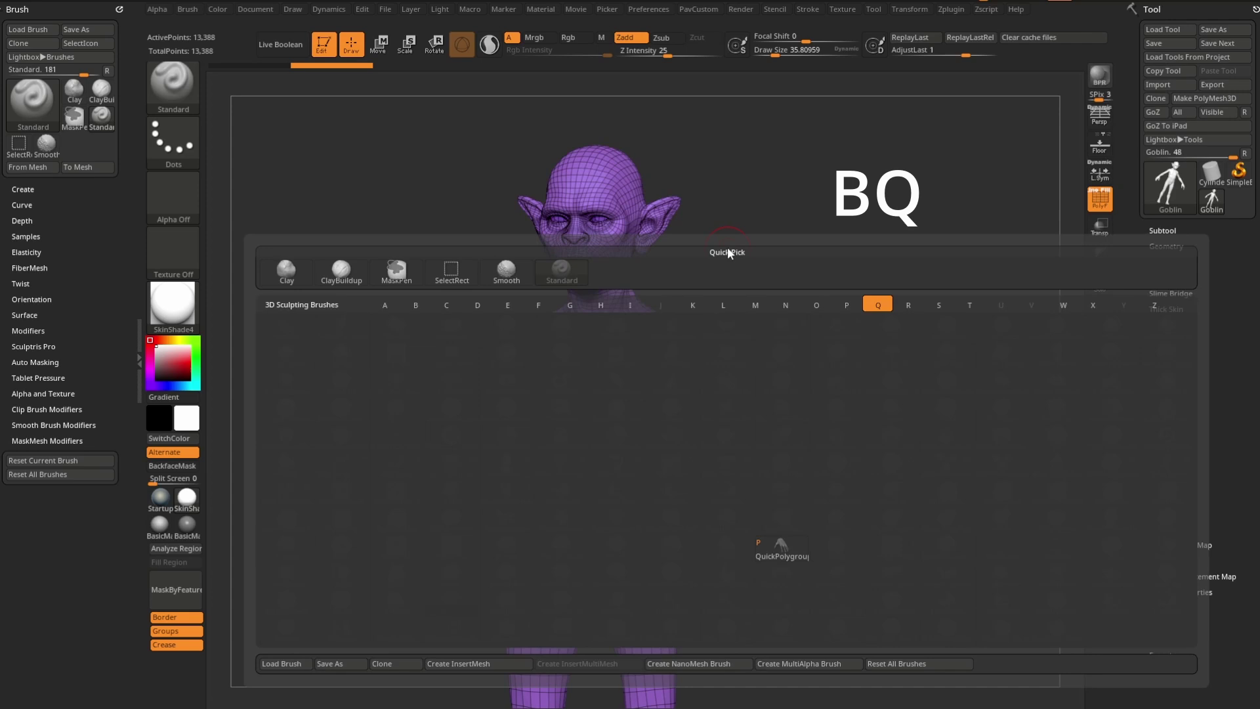
key("p")
left_click(781, 548)
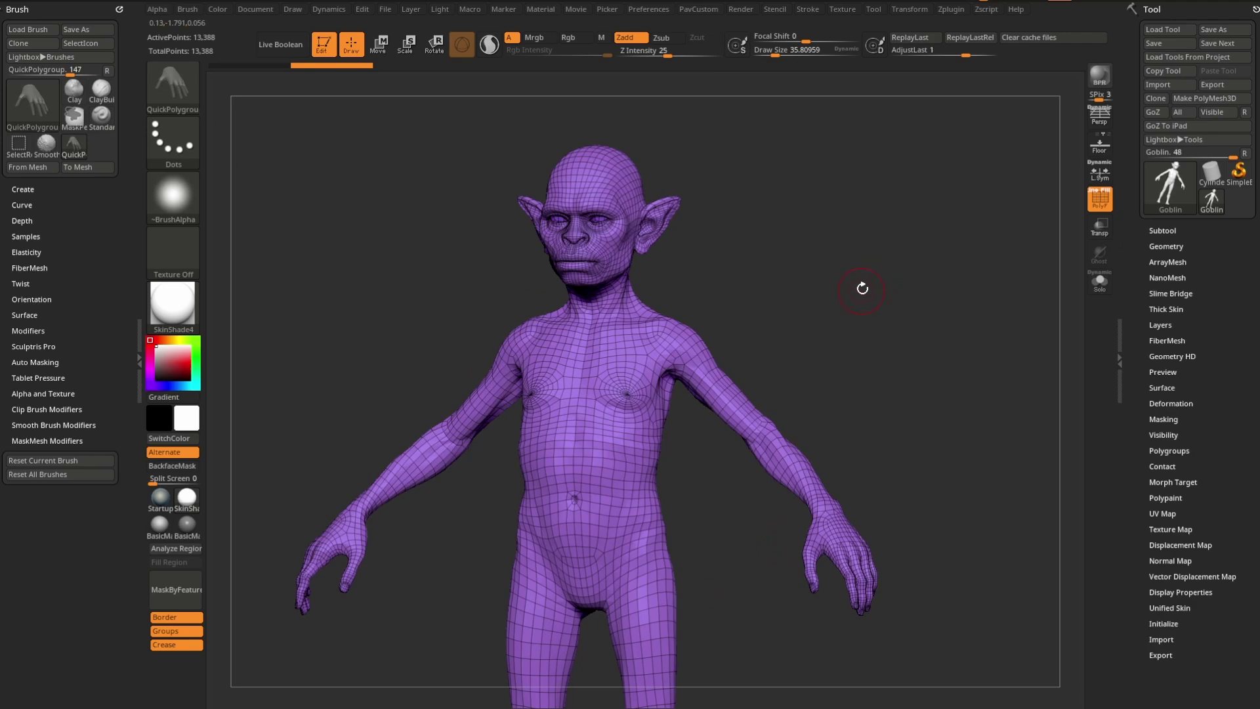
Try assigning separate polygroups to one arm and its fingers with the brush, and undo them
left_click_drag(863, 288, 856, 361, "alt")
left_click(704, 333)
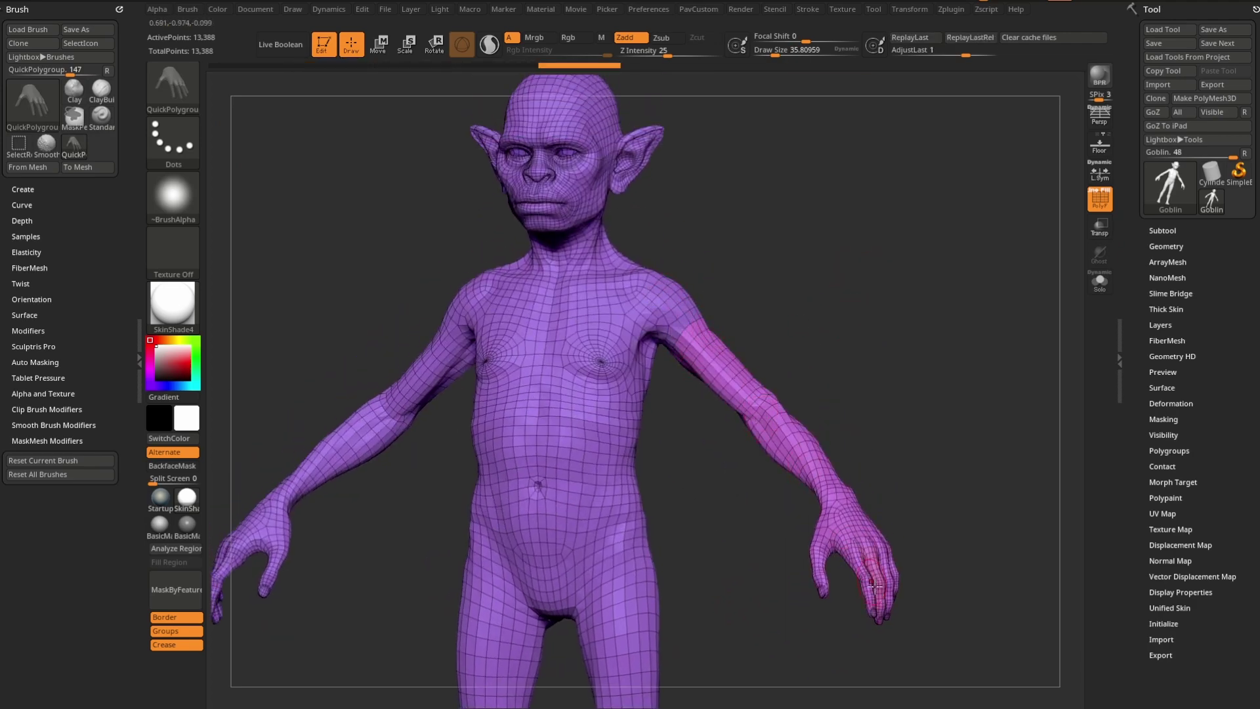
left_click_drag(928, 364, 872, 523)
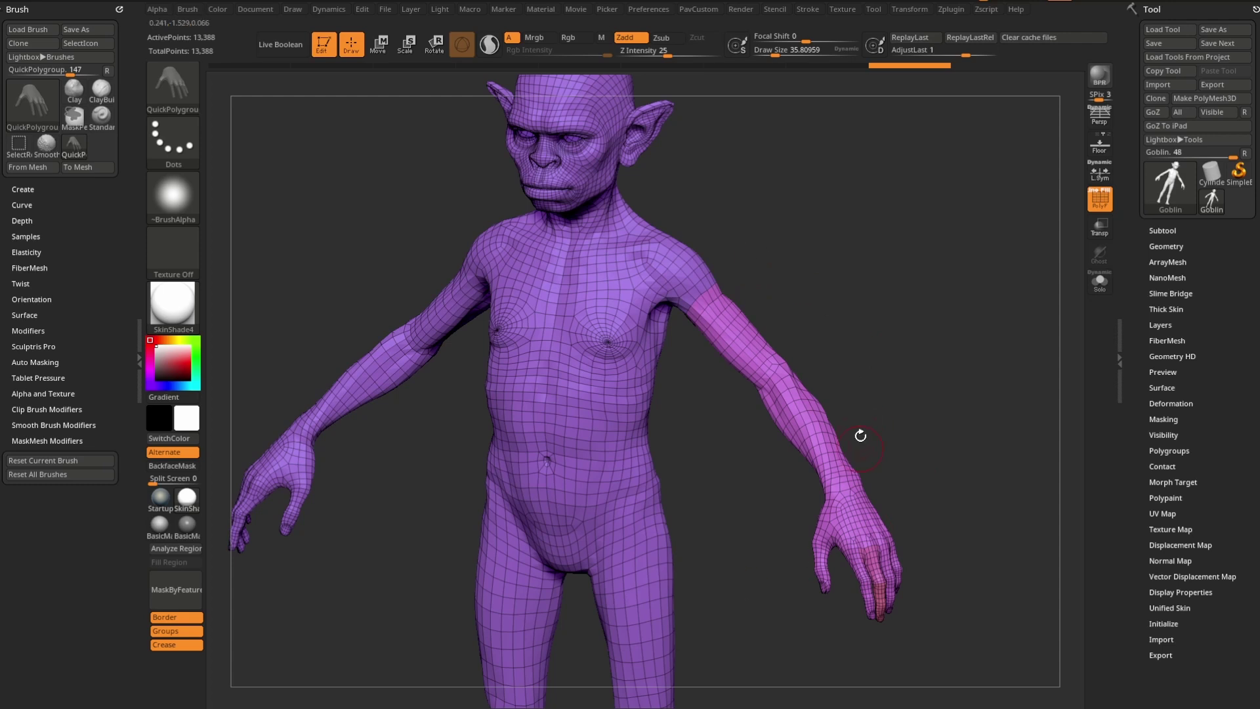
key("ctrl+z")
key("ctrl+z")
key("ctrl+z")
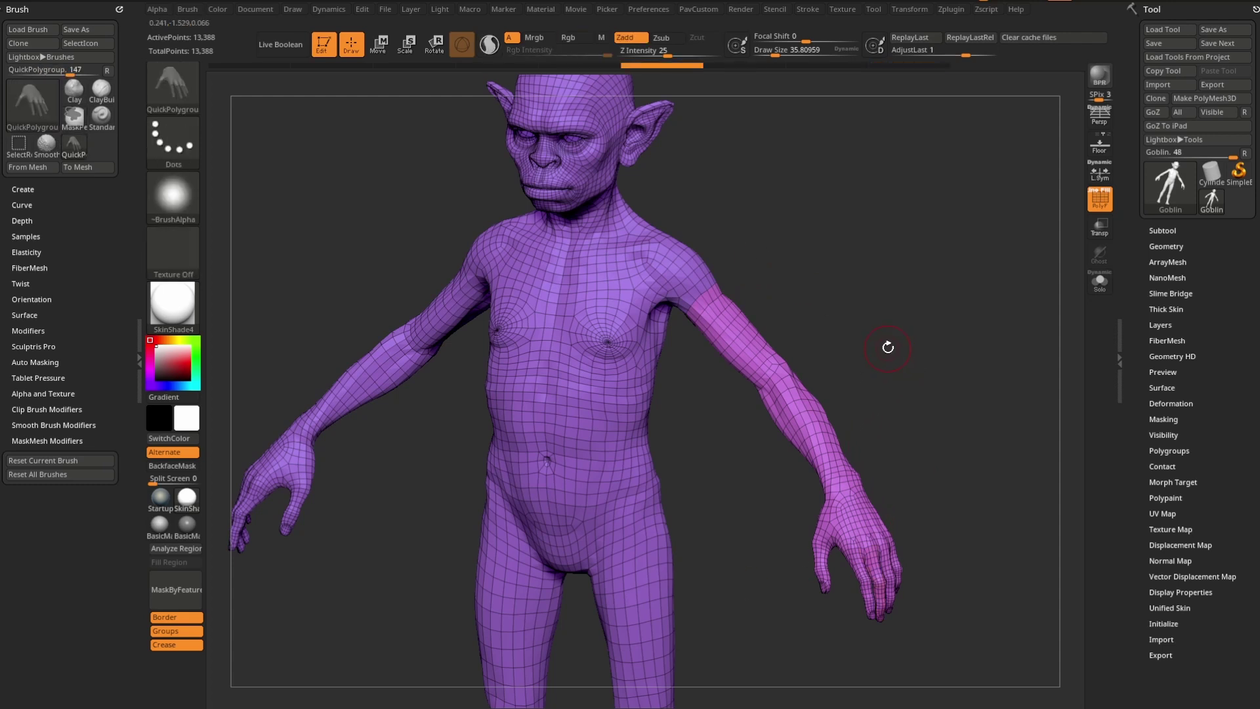
key("shift")
key("shift")
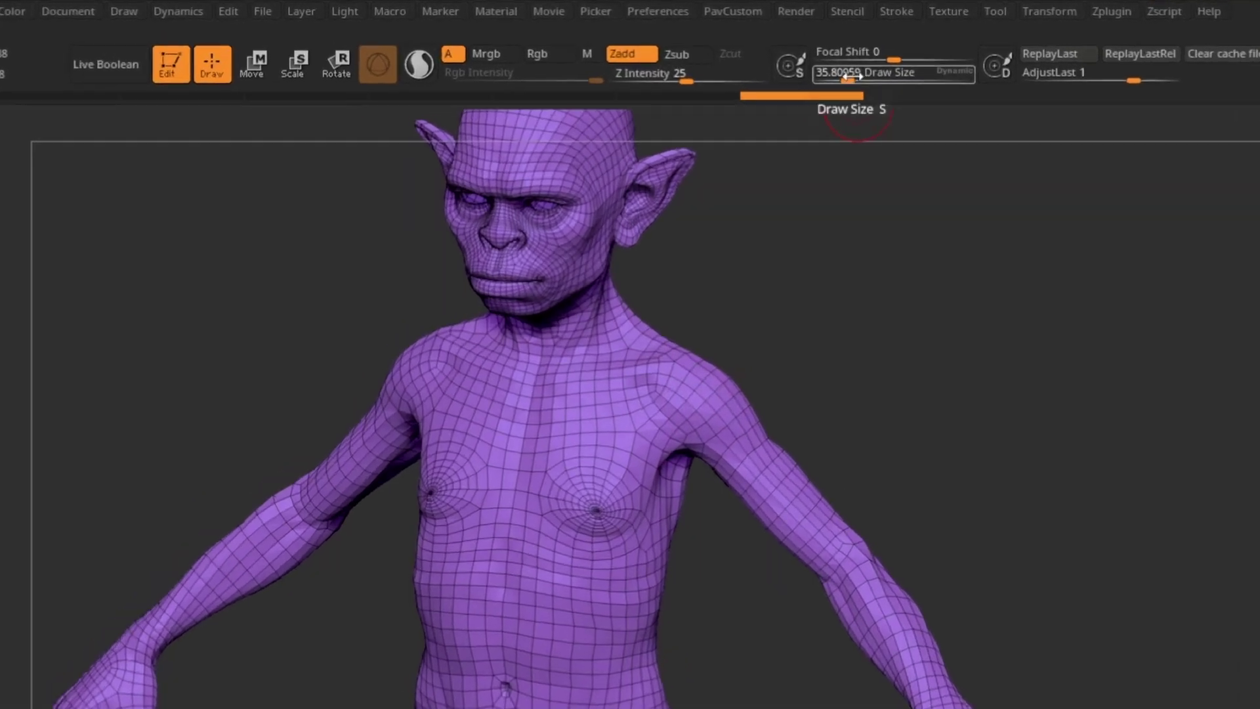
Increase the brush's Draw Size to about 130
left_click_drag(788, 54, 797, 53)
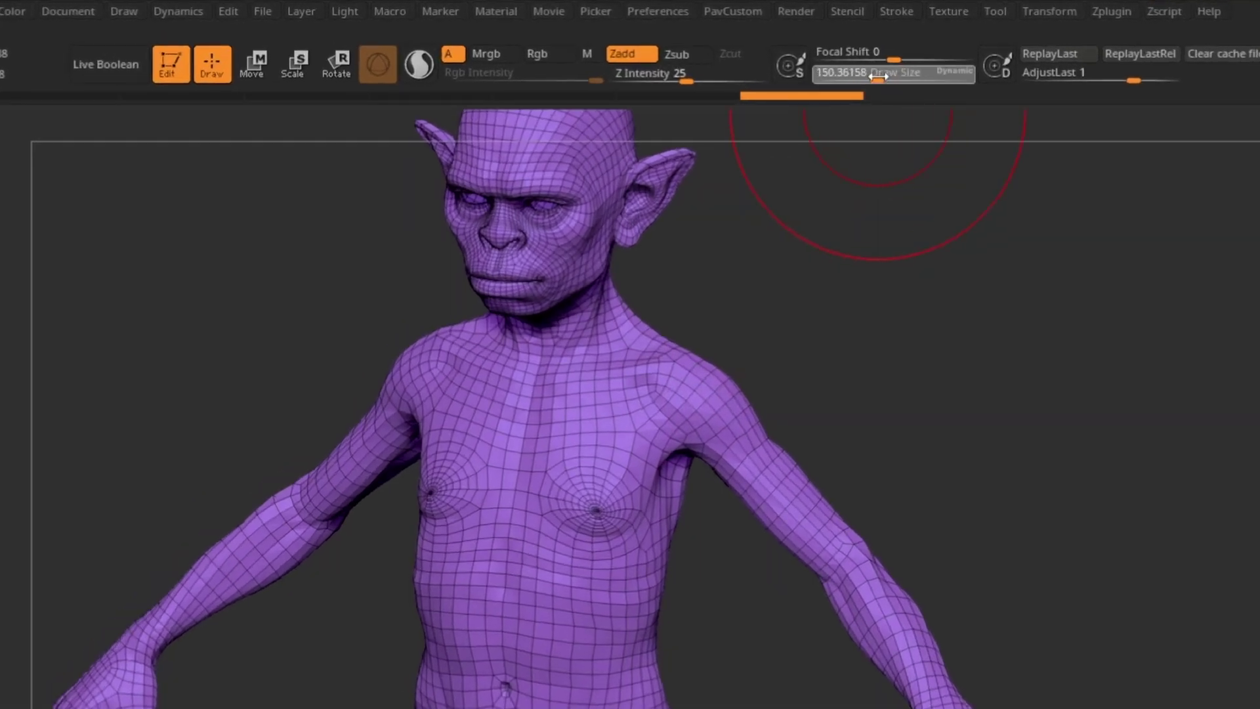
left_click_drag(878, 78, 880, 78)
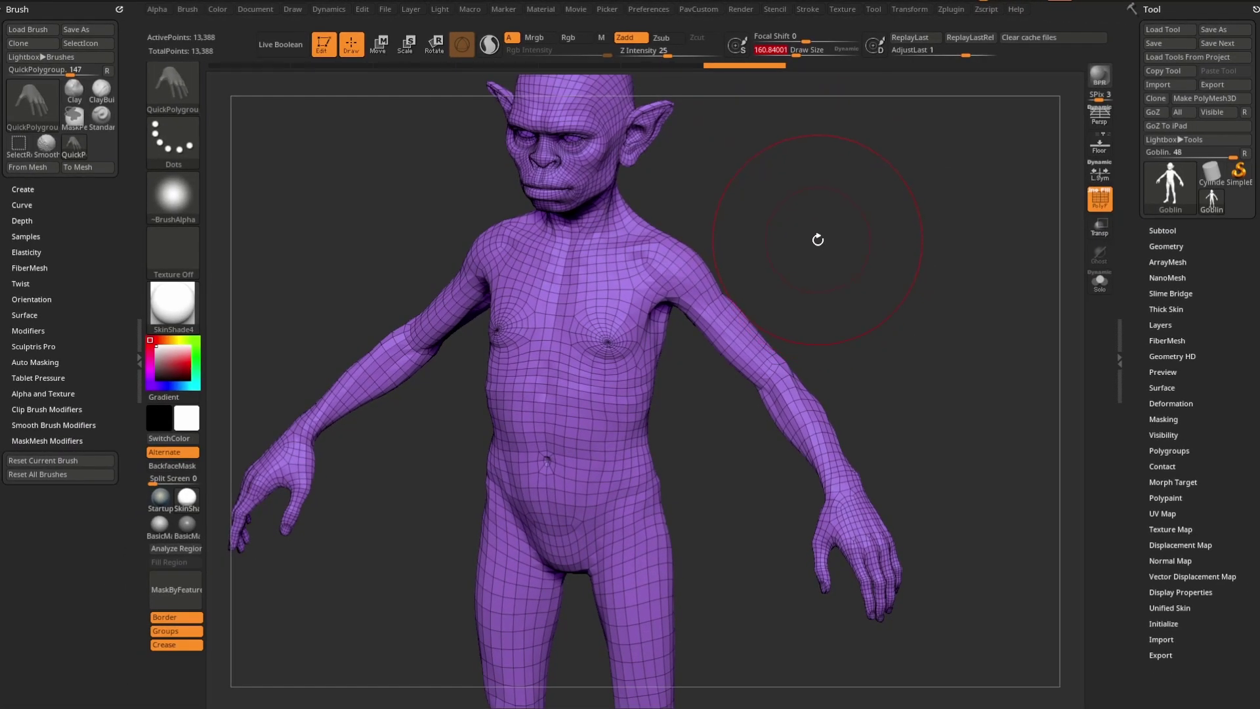
key("s")
mouse_move(818, 242)
left_mouse_down()
mouse_move(800, 243)
mouse_move(811, 256)
left_mouse_up()
key("s")
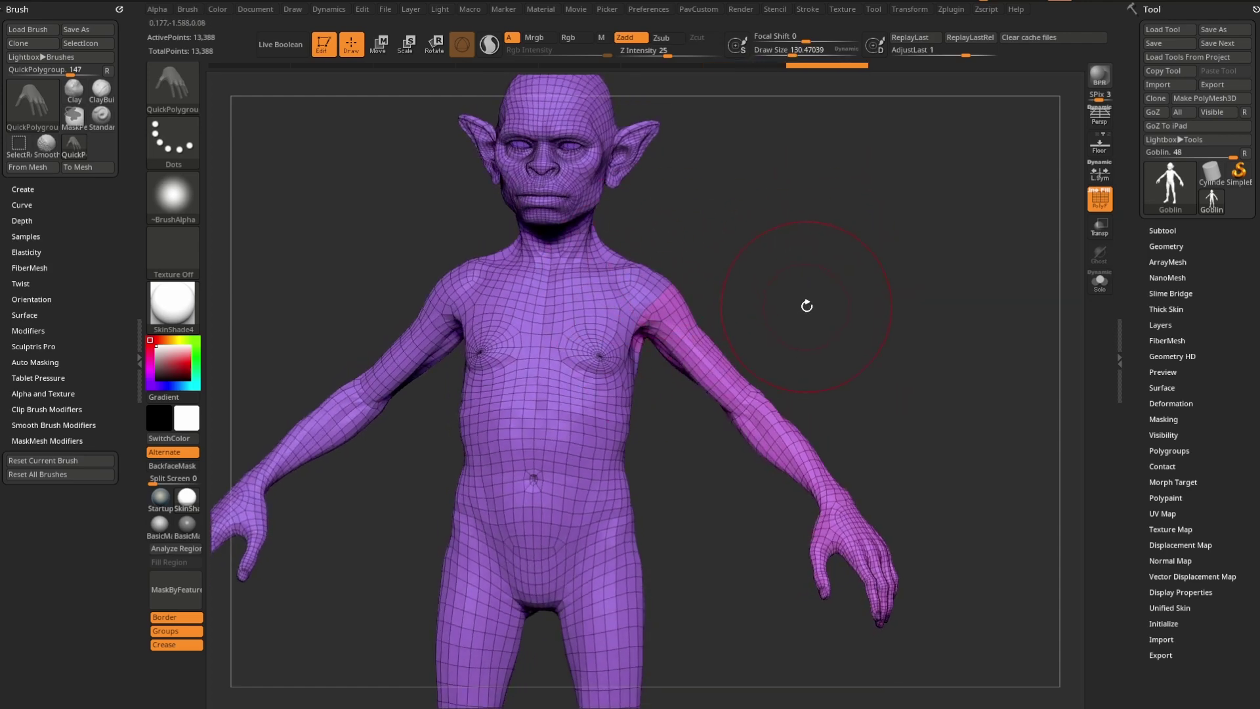
Turn on X symmetry and polygroup both goblin arms from the shoulders down to the hands
left_click_drag(841, 297, 737, 309)
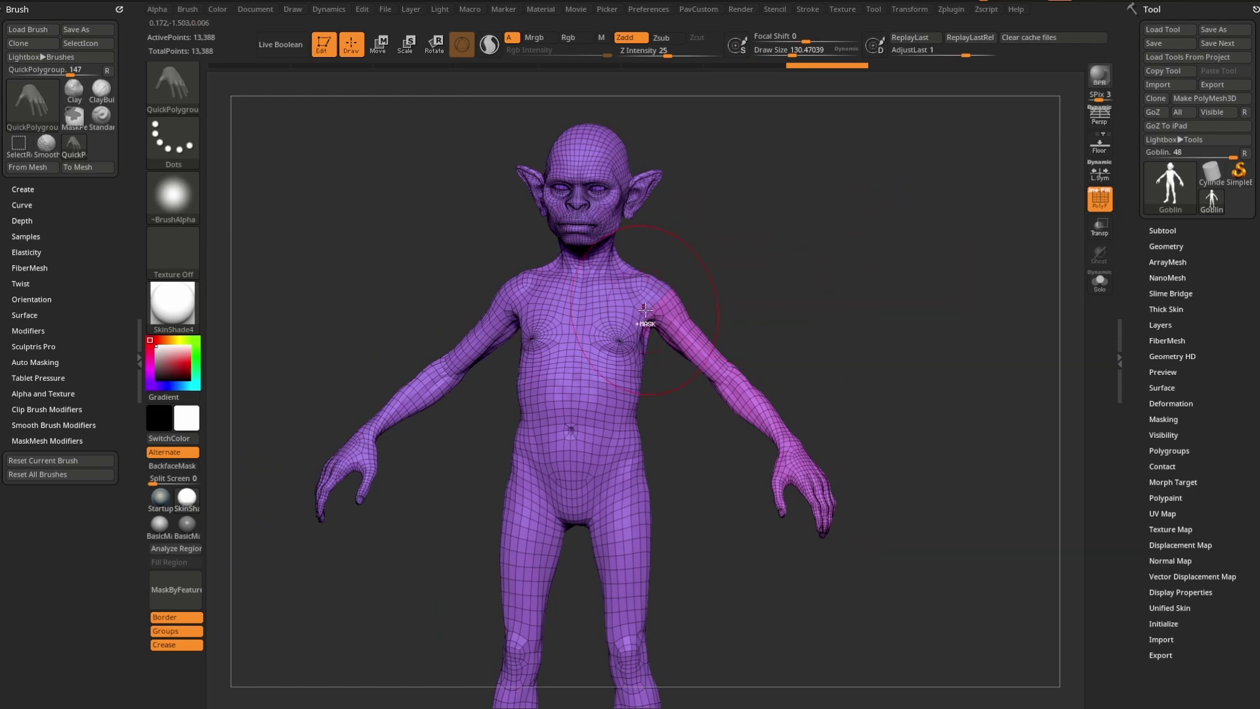
key("x")
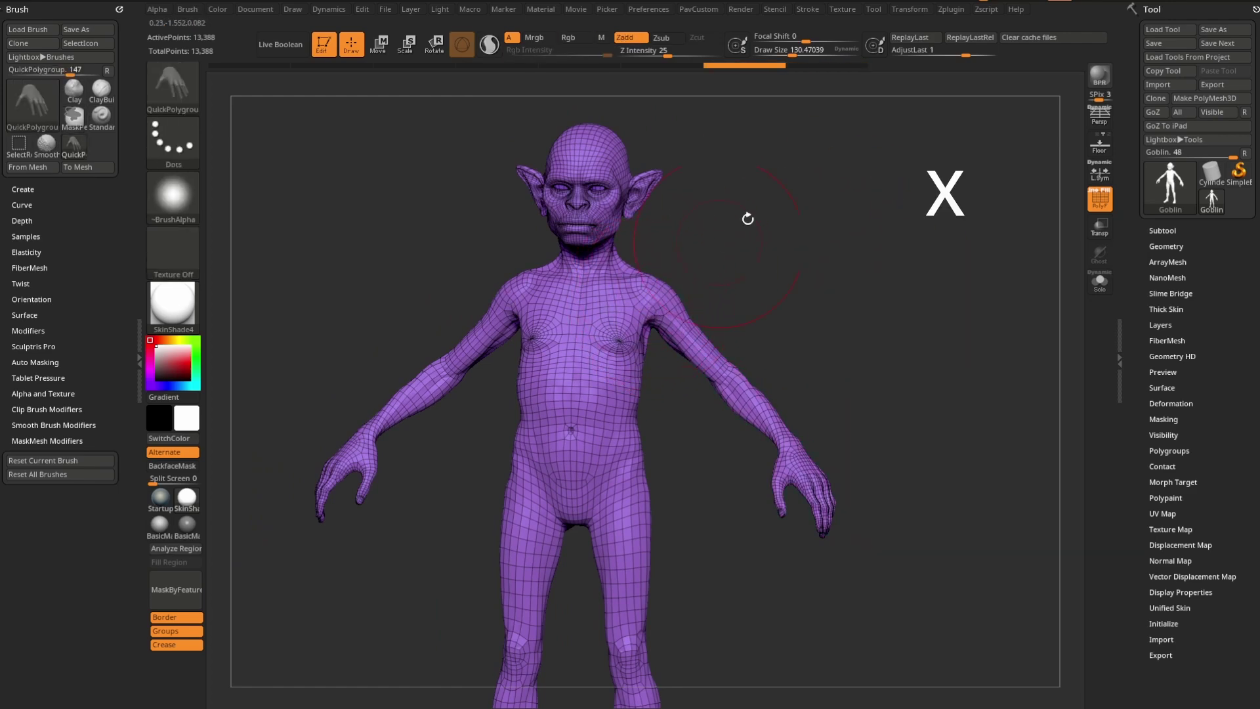
left_click(909, 10)
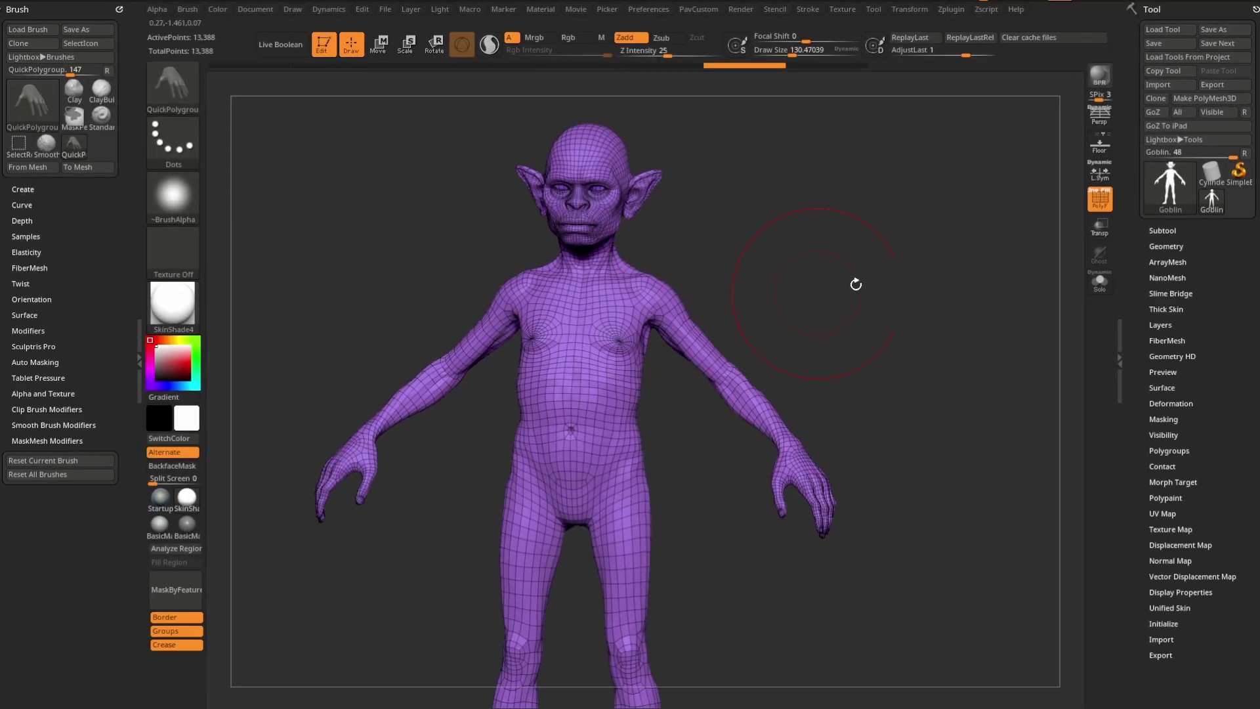
right_click_drag(637, 449, 644, 418, "ctrl")
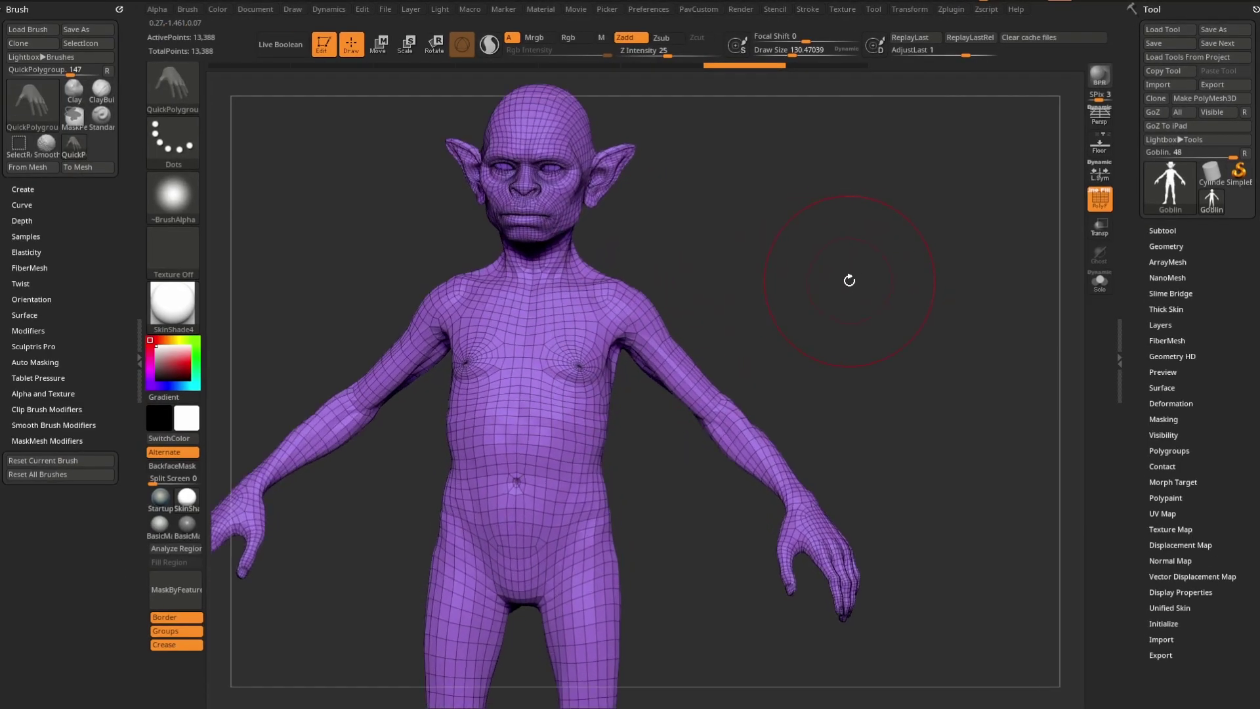
left_click(631, 304)
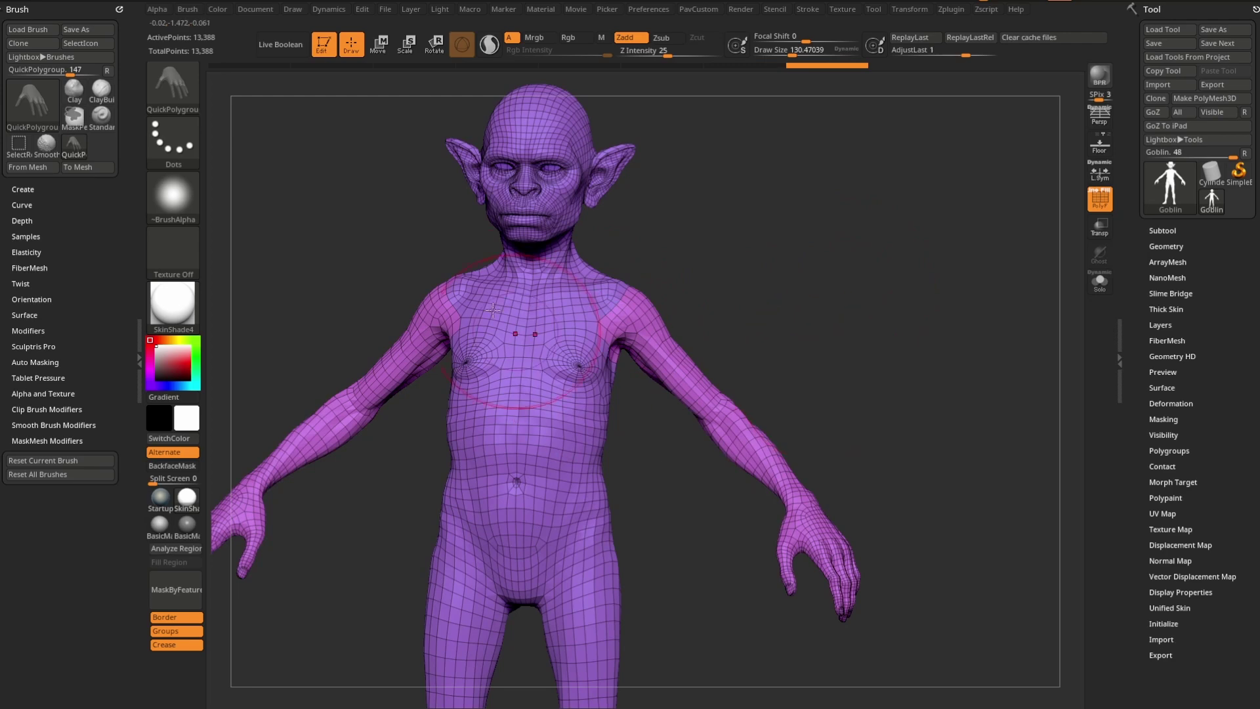
mouse_move(942, 299)
left_mouse_down()
mouse_move(887, 304)
mouse_move(935, 301)
left_mouse_up()
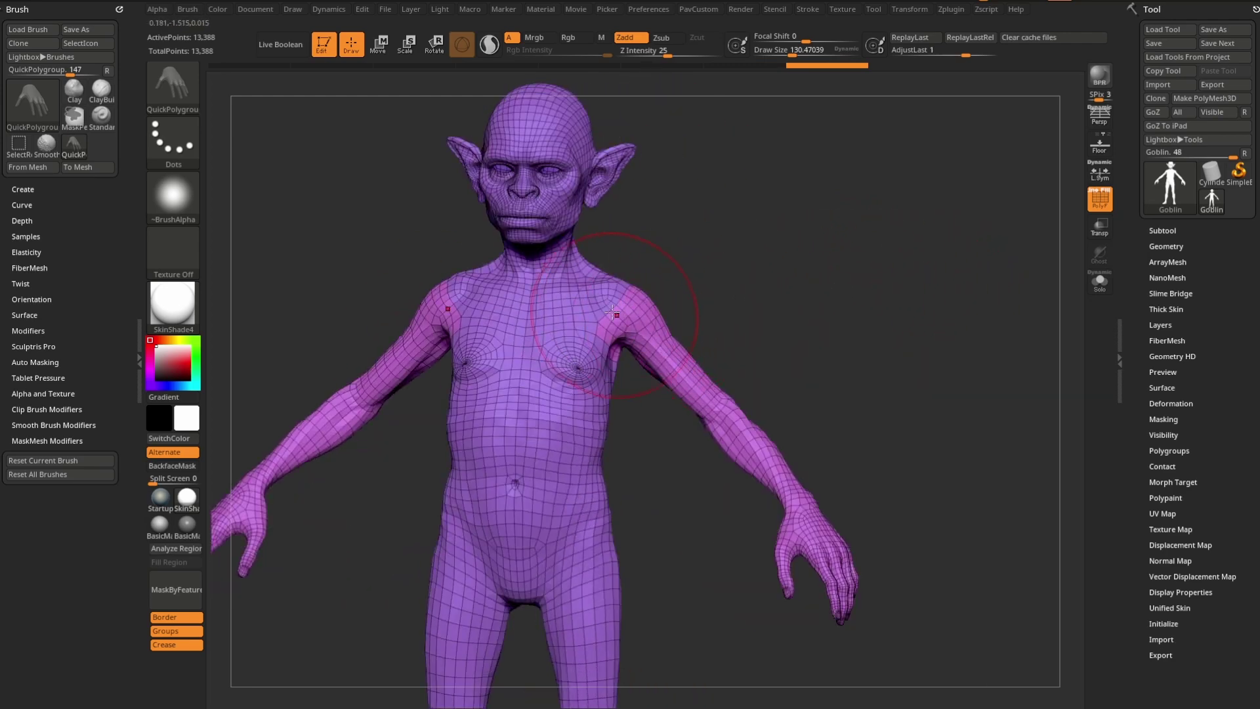
Undo the arm polygroups and recreate them, trying different boundaries around the shoulders and upper arms
key("ctrl+z")
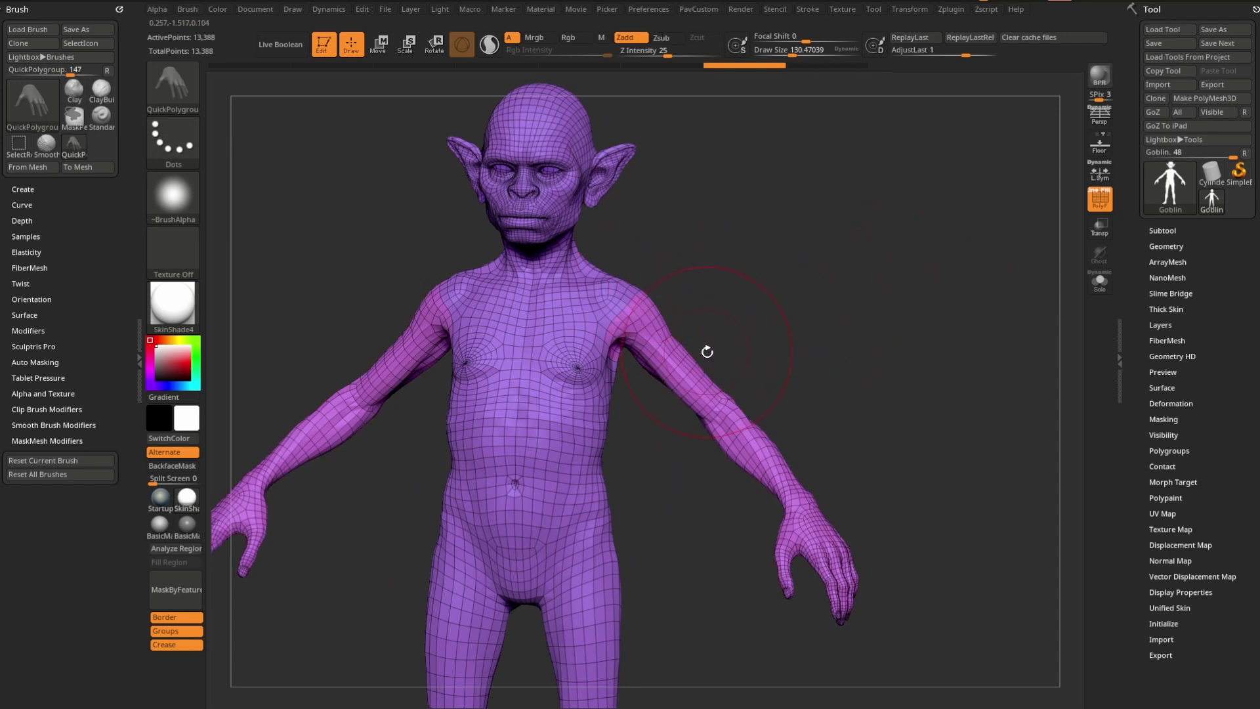
key("ctrl")
key("ctrl+shift+z")
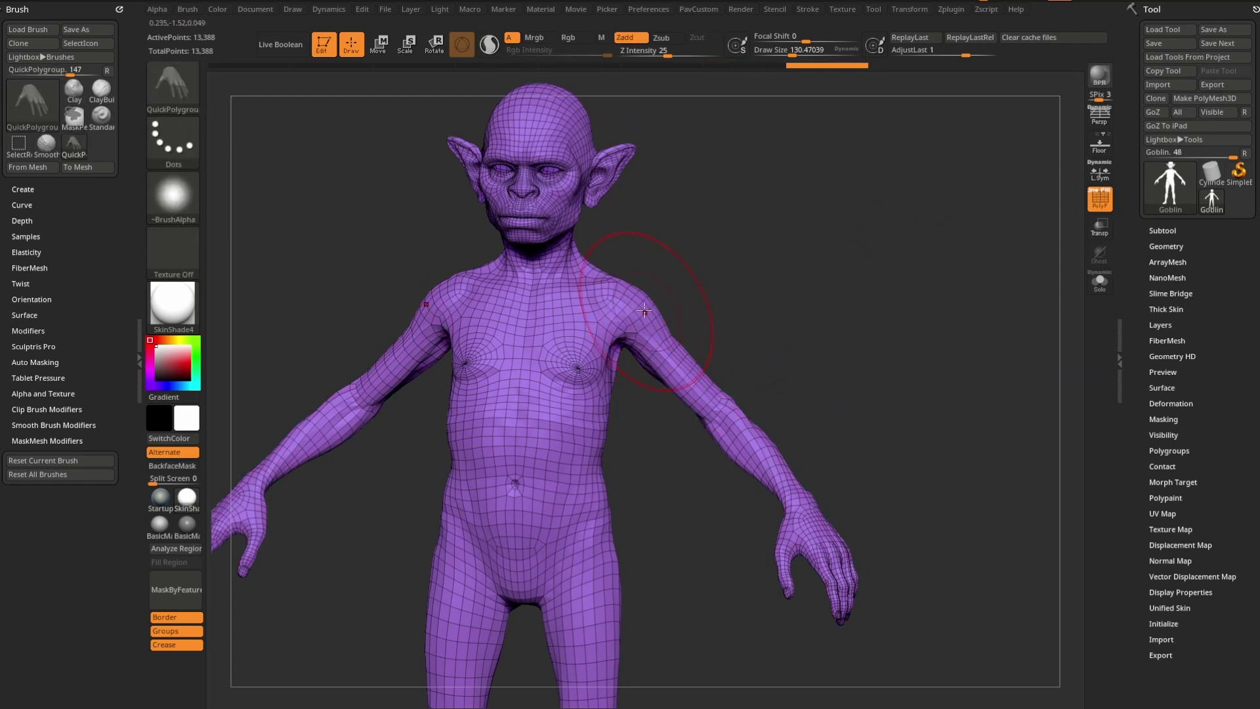
left_click_drag(731, 323, 741, 294, "alt")
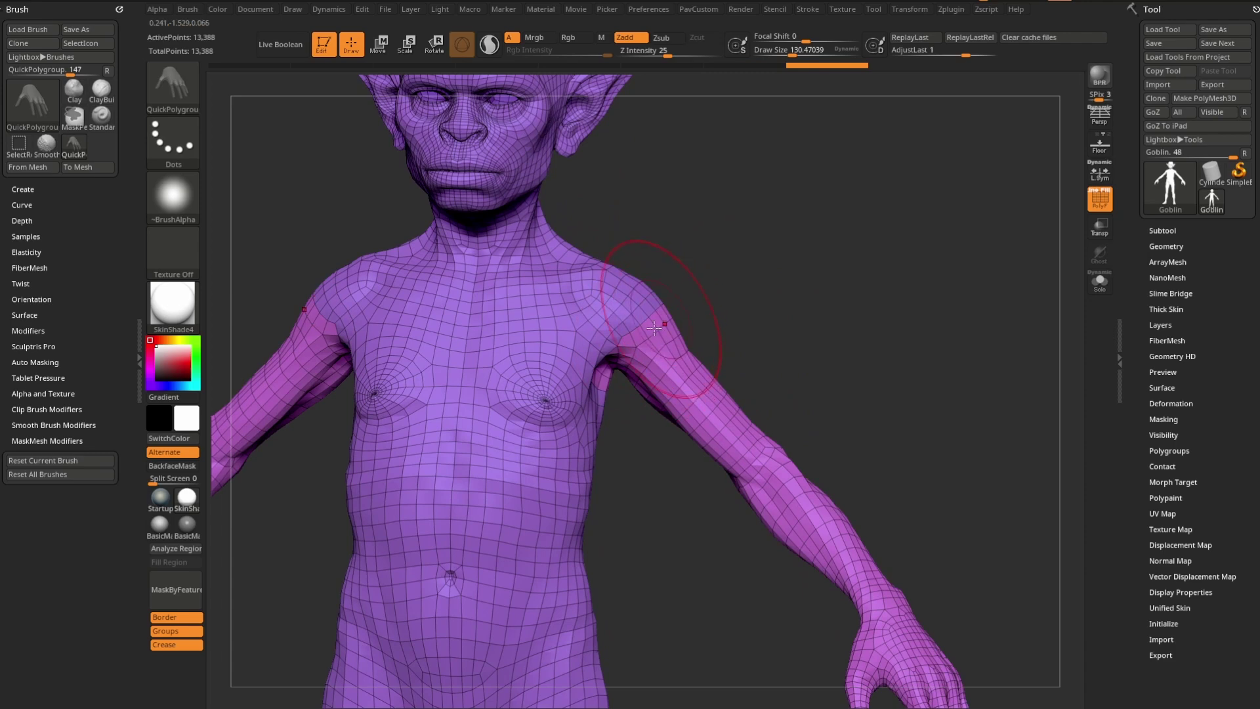
left_click_drag(729, 312, 704, 290, "alt")
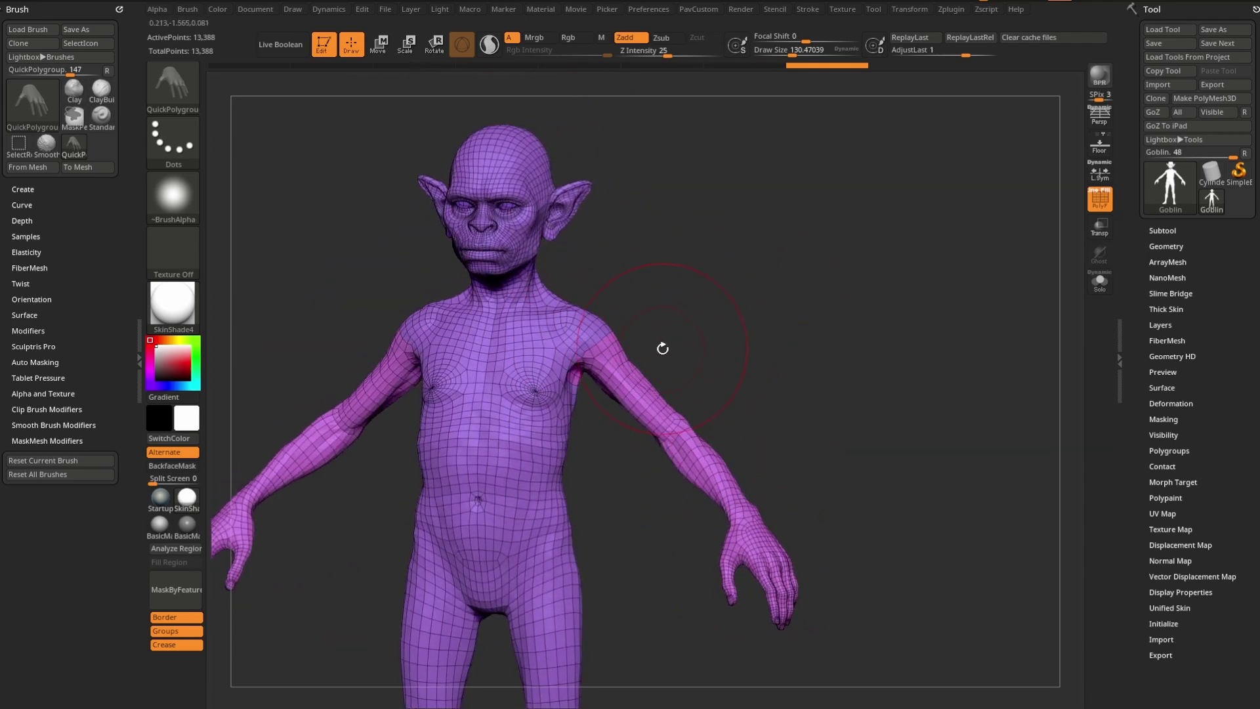
left_click_drag(755, 332, 605, 321)
left_click_drag(777, 261, 647, 368)
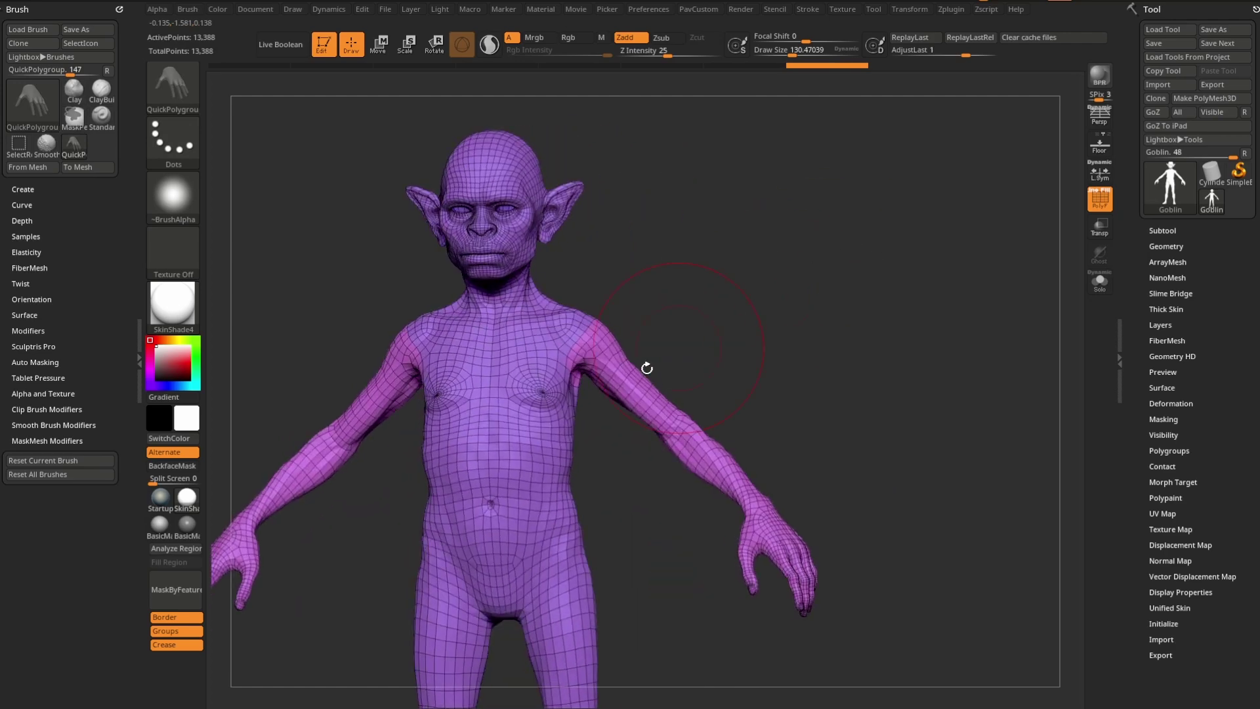
Assign a new polygroup to both lower arms, starting at the elbows and including the hands
left_click_drag(837, 388, 657, 403)
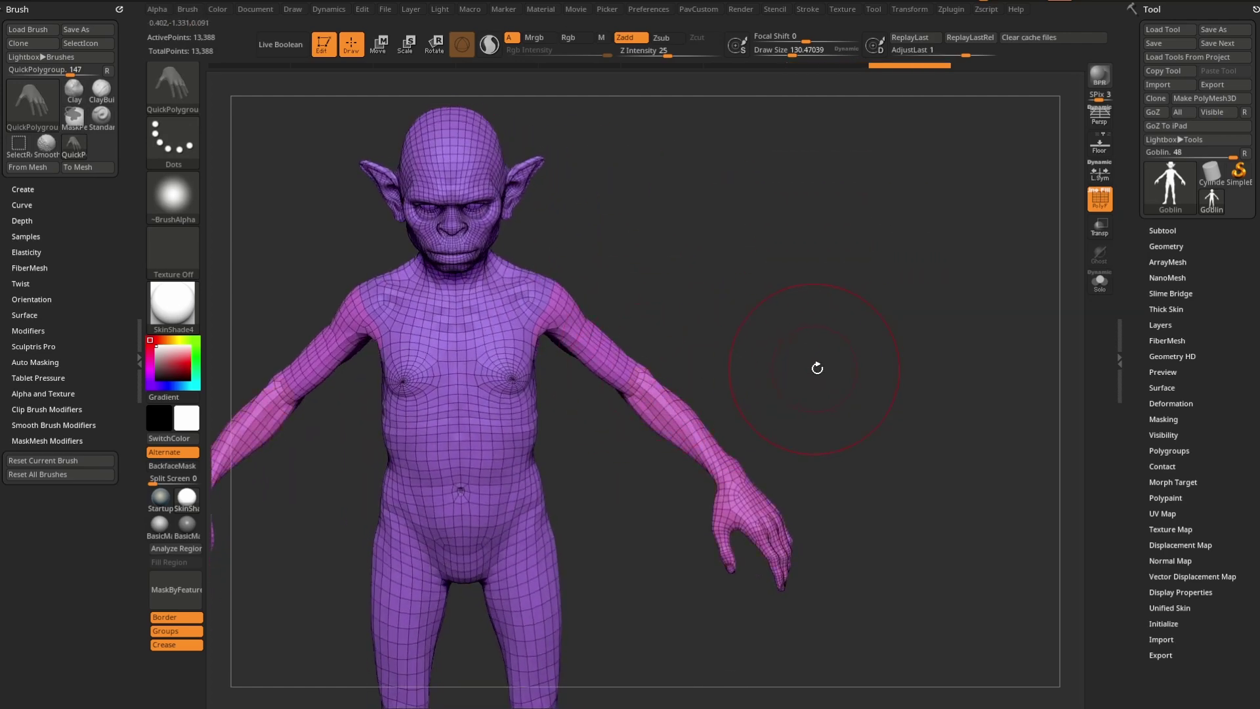
mouse_move(816, 366)
left_mouse_down()
mouse_move(684, 375)
mouse_move(723, 369)
left_mouse_up()
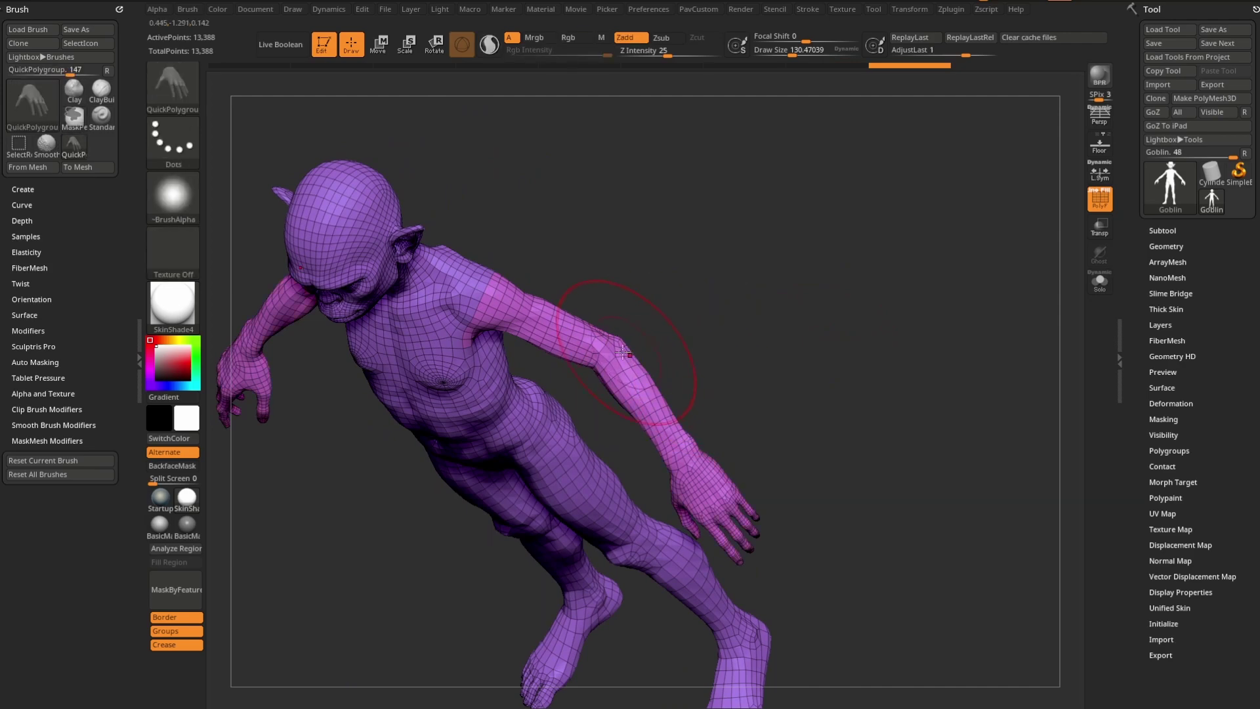
key("ctrl")
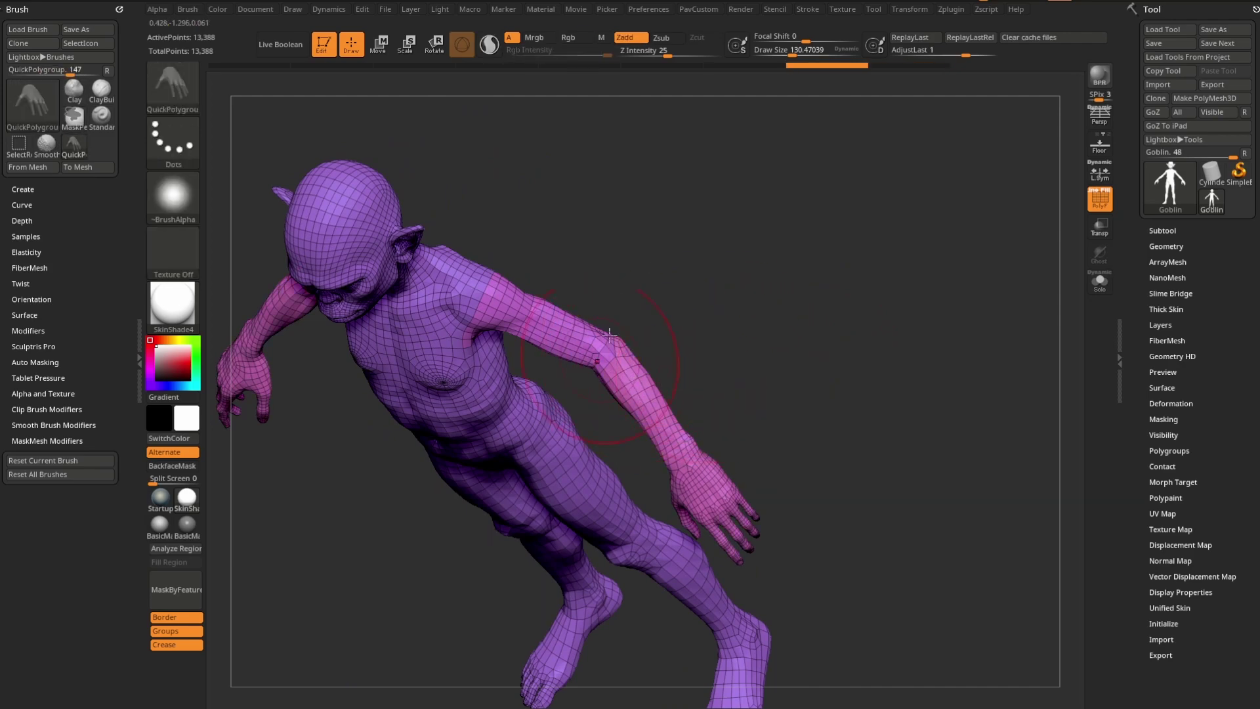
left_click_drag(609, 335, 614, 336)
Assign a separate polygroup to both hands, starting at the wrists
left_click_drag(759, 357, 794, 290)
mouse_move(816, 361)
left_mouse_down()
mouse_move(779, 309)
mouse_move(656, 429)
left_mouse_up()
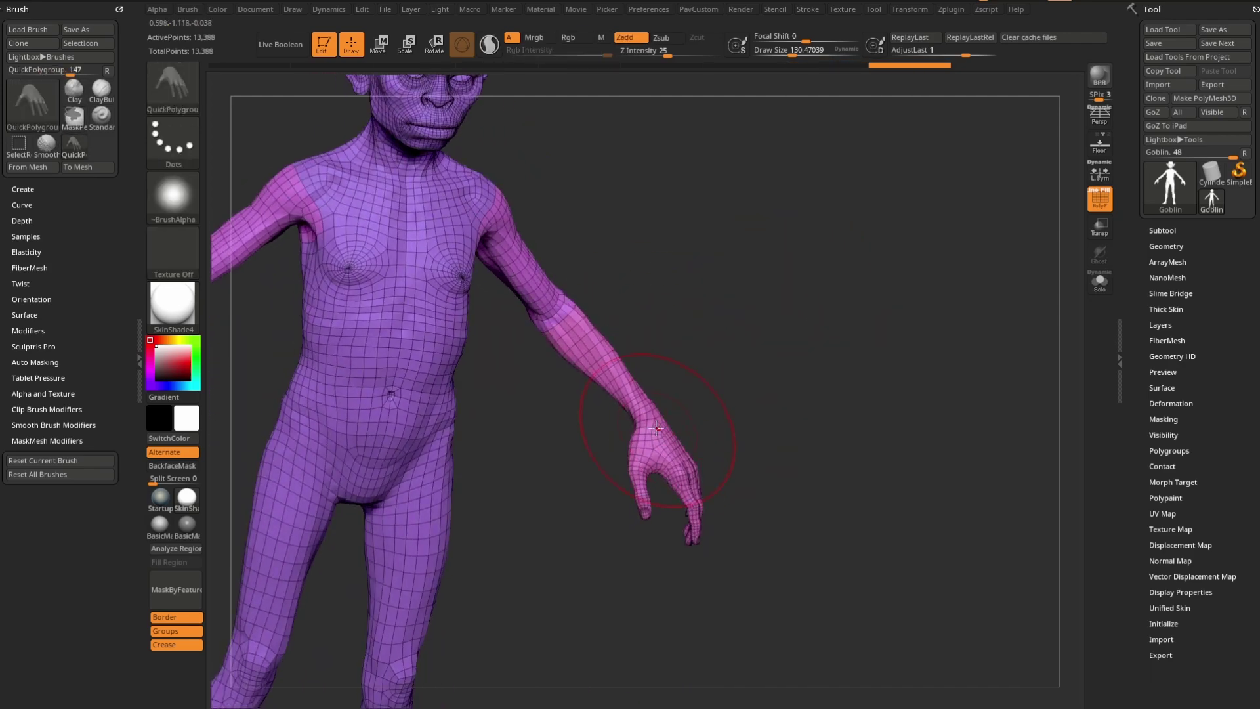
mouse_move(791, 427)
left_mouse_down()
mouse_move(732, 396)
mouse_move(628, 402)
left_mouse_up()
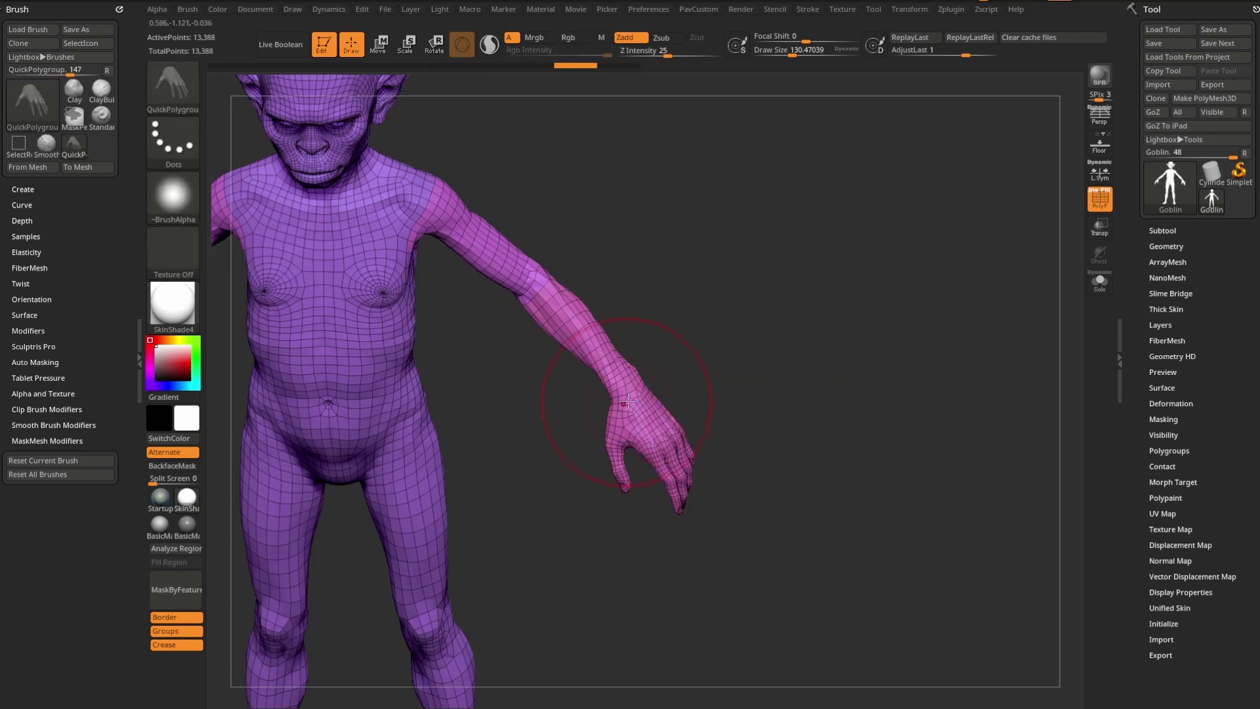
left_click_drag(794, 384, 779, 369, "alt")
key("ctrl+shift+z")
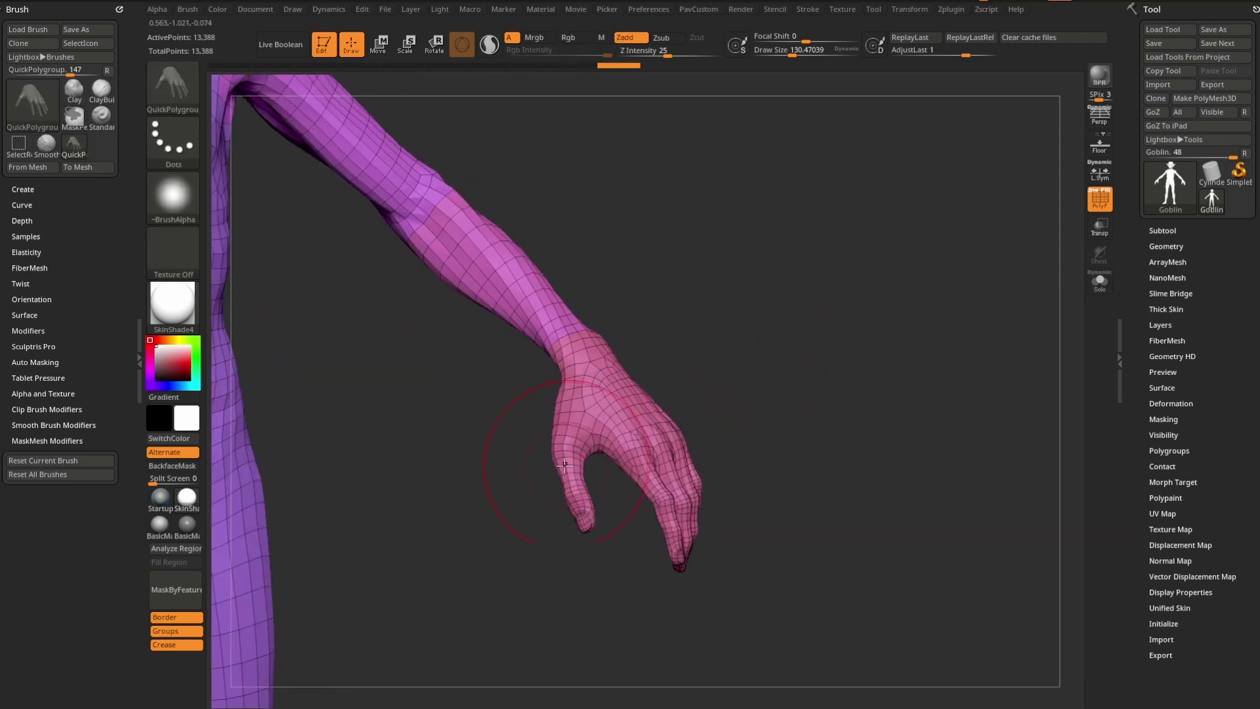
Try polygrouping the fingers with the large brush, and undo the result
mouse_move(715, 439)
left_mouse_down()
mouse_move(748, 403)
mouse_move(693, 470)
mouse_move(746, 431)
mouse_move(636, 491)
left_mouse_up()
key("ctrl+z")
left_click(650, 435)
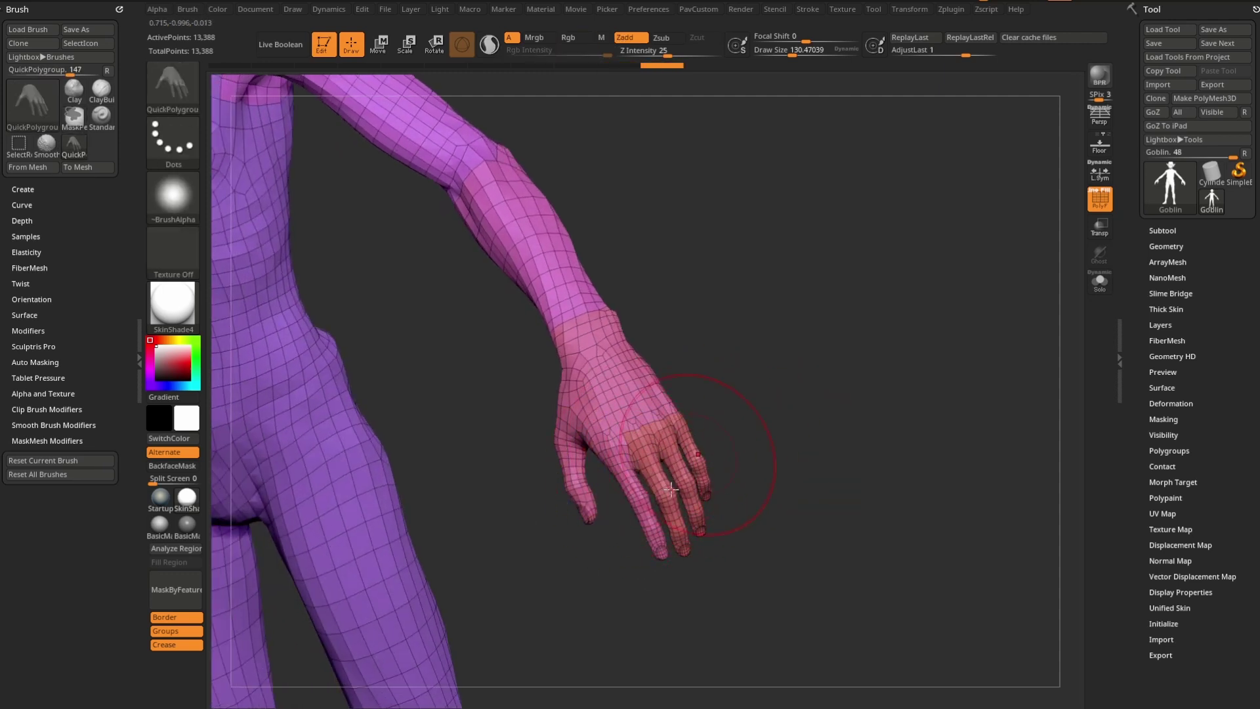
left_click_drag(826, 397, 724, 441)
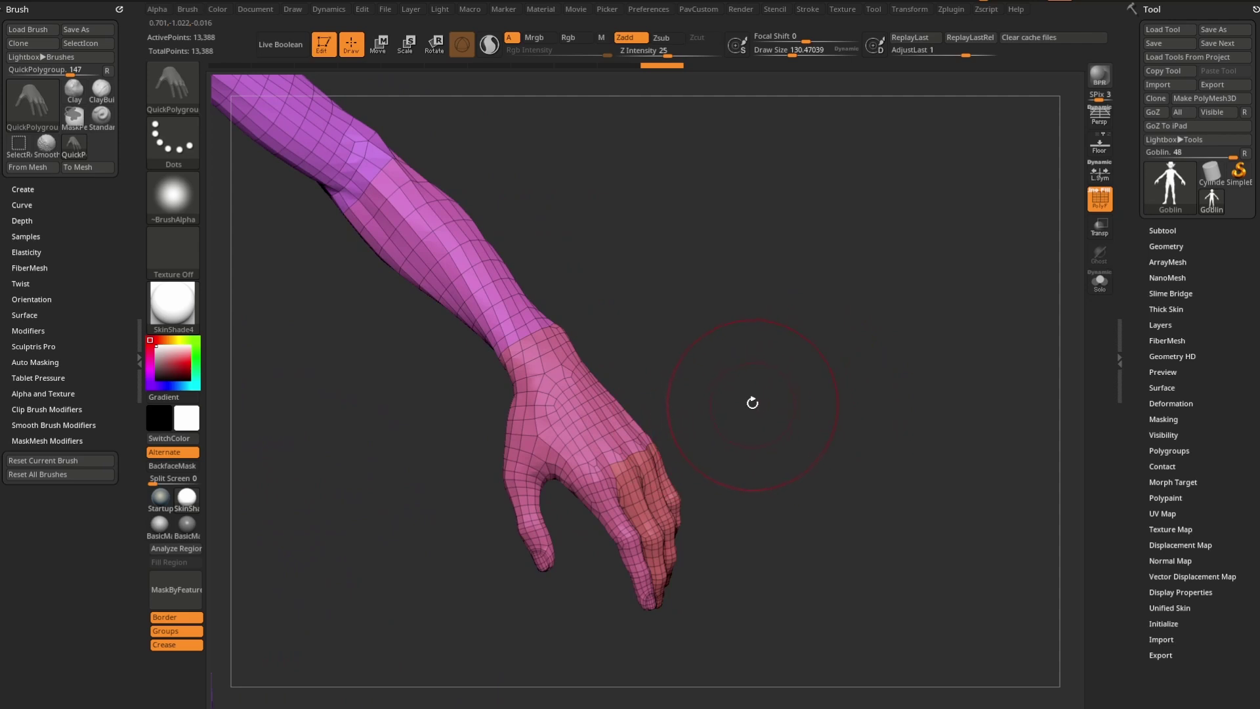
key("ctrl+z")
Reduce the Draw Size to about 46 and polygroup the thumb in two sections, base and tip
key("s")
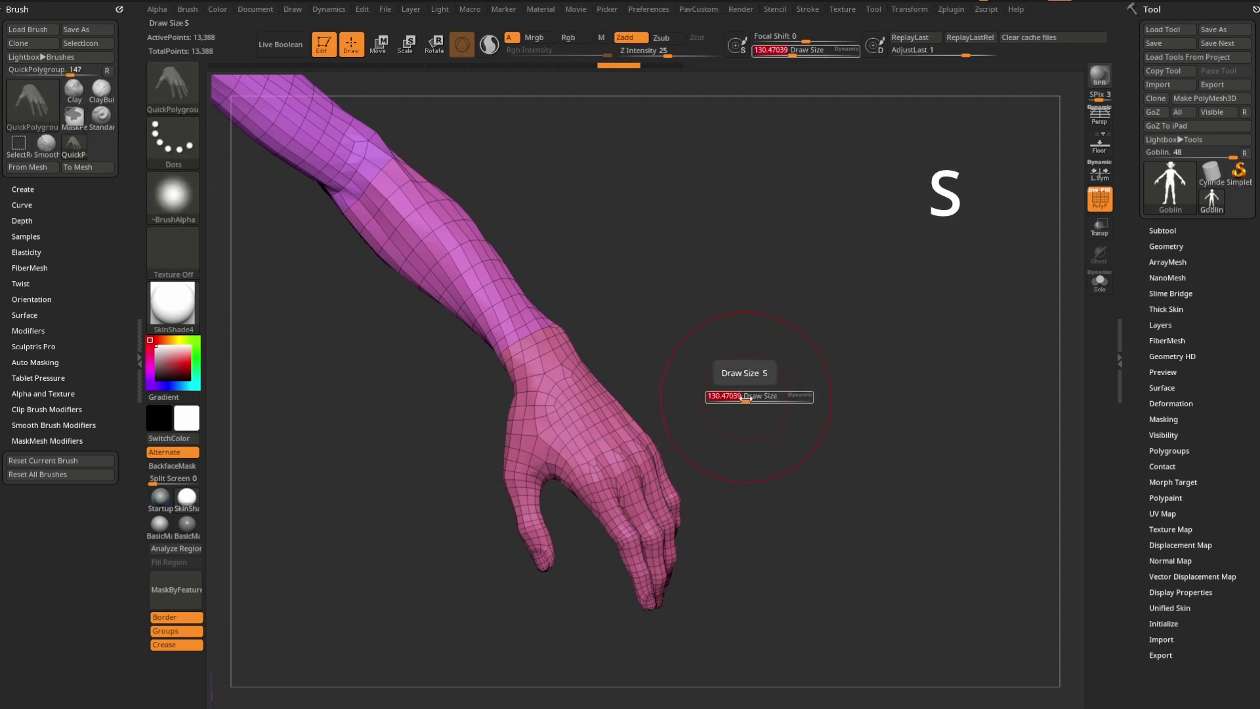
left_click_drag(747, 396, 728, 397)
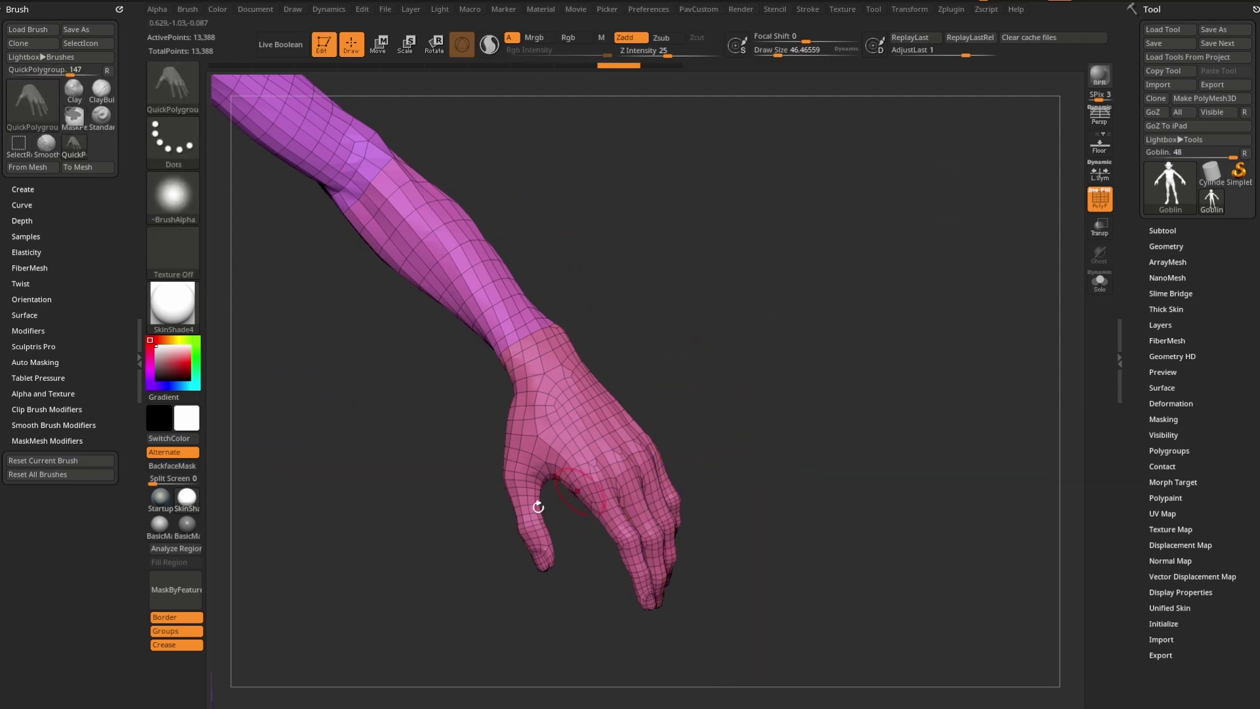
left_click(527, 486)
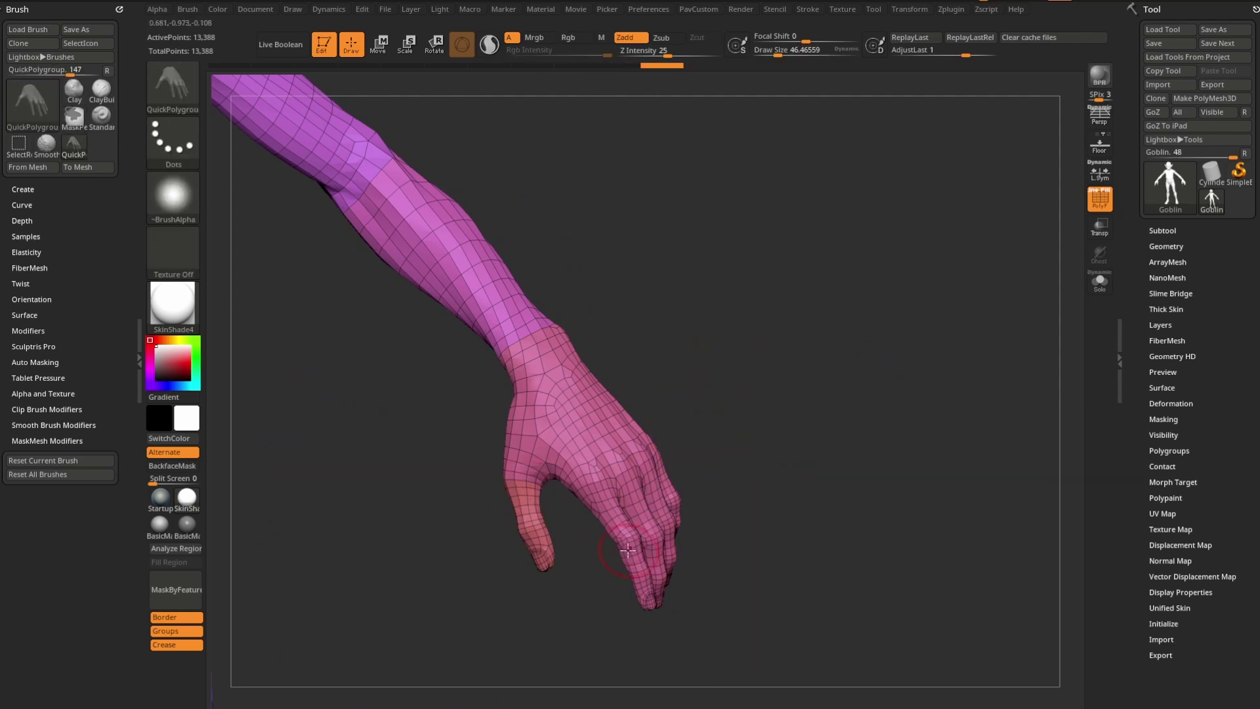
left_click_drag(748, 361, 706, 367)
left_click(508, 524)
Give each of the four fingers its own polygroup, starting at the knuckle
mouse_move(804, 394)
left_mouse_down()
mouse_move(804, 363)
mouse_move(781, 388)
mouse_move(688, 412)
mouse_move(707, 392)
mouse_move(755, 393)
left_mouse_up()
left_click(550, 467)
left_click(598, 471)
left_click(632, 459)
left_click(642, 423)
Assign a further polygroup to the outer section of each of the four fingers, from the middle joint to the tip
left_click(526, 468)
left_click(585, 472)
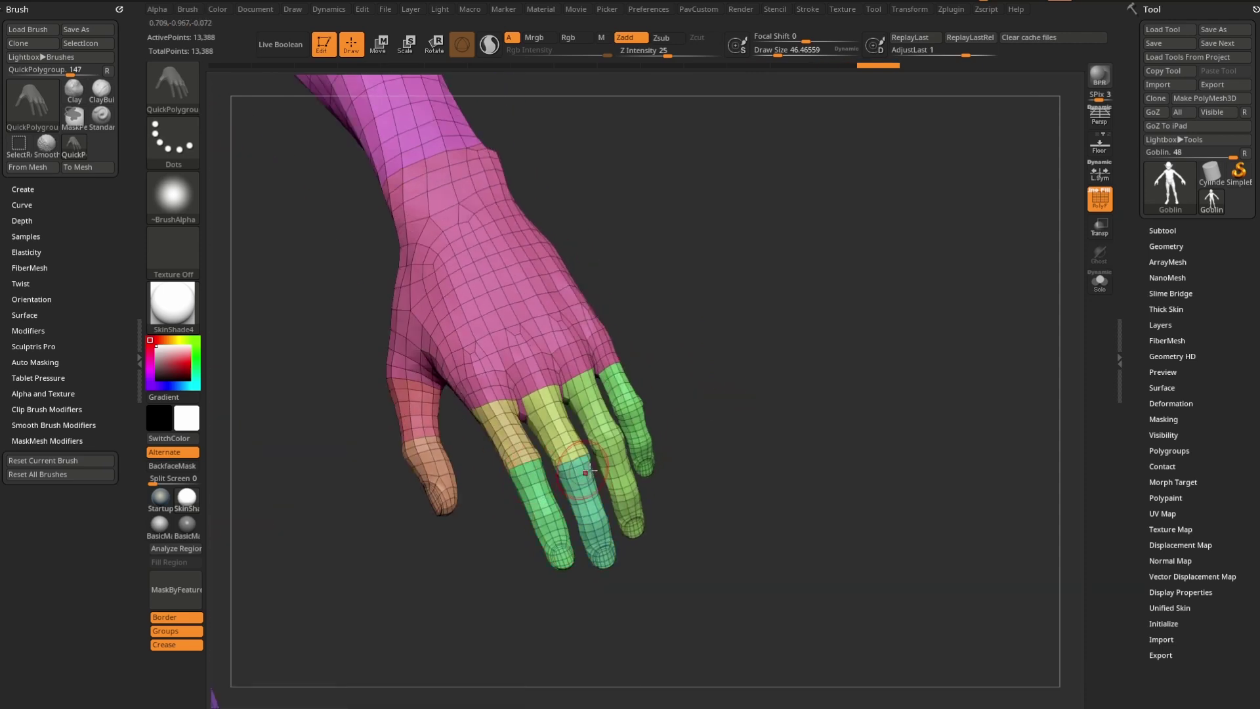
left_click(621, 479)
left_click(636, 439)
left_click_drag(711, 433, 568, 491)
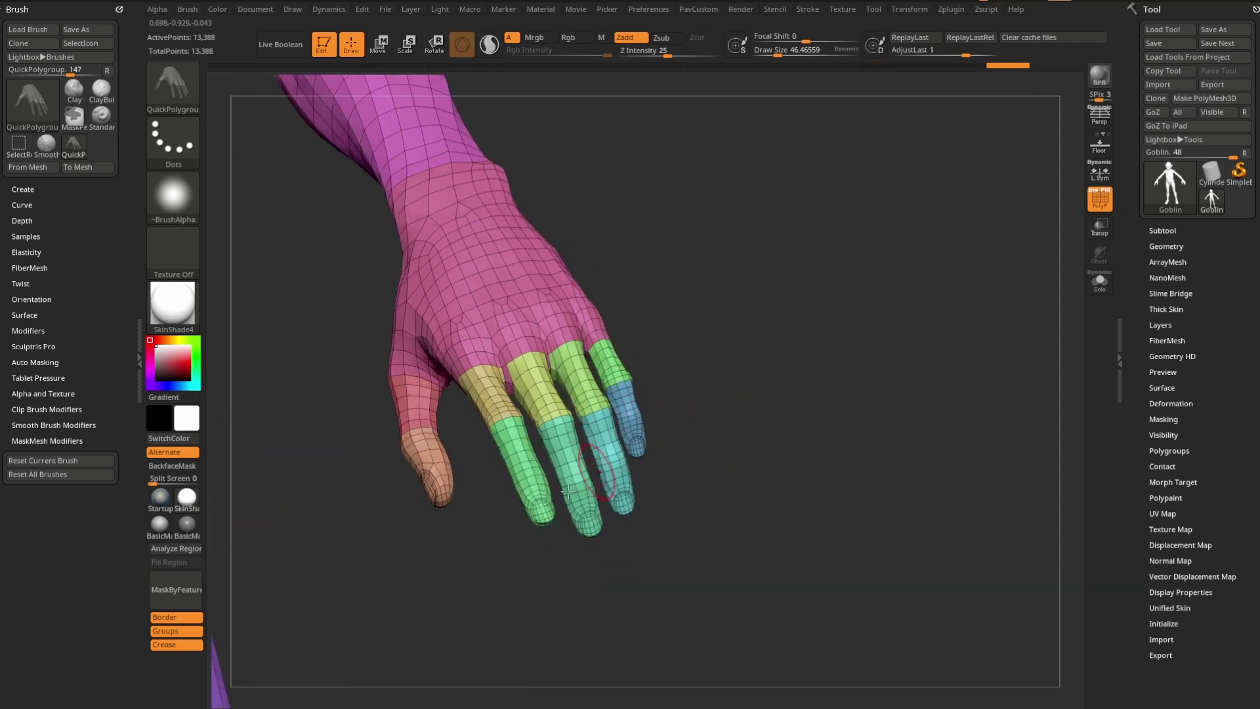
Give the tip section of each of the four fingers its own polygroup, from the last joint outward
left_click(535, 489)
left_click(578, 499)
left_click(617, 486)
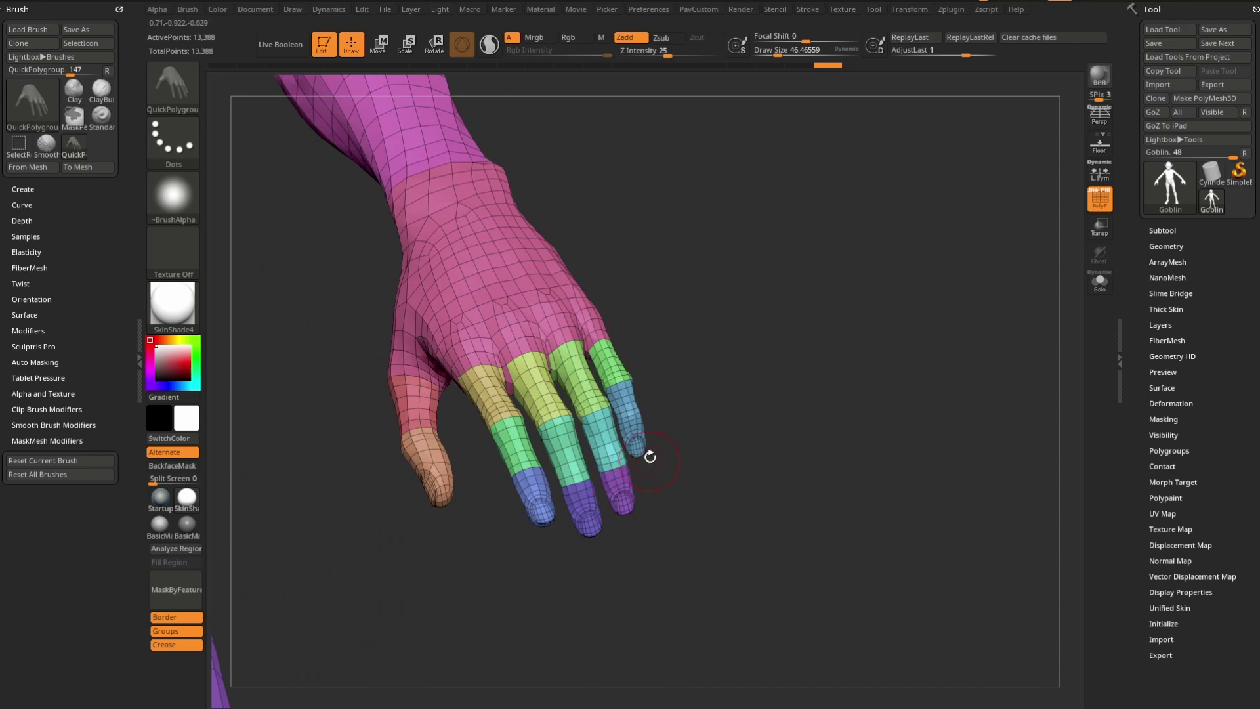
left_click(637, 440)
left_click_drag(880, 356, 890, 291)
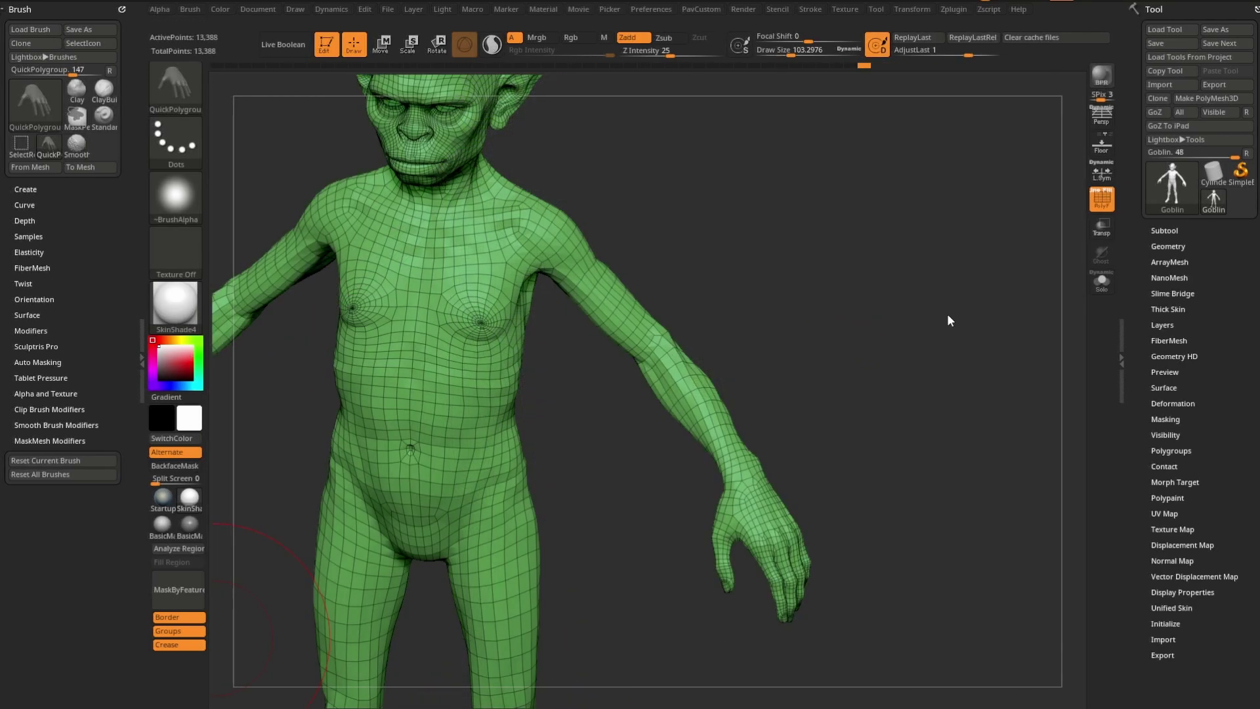
Set the QuickPolygroup brush's Draw Size to about 99 on the goblin mesh with a single polygroup
left_click_drag(857, 359, 760, 310)
key("s")
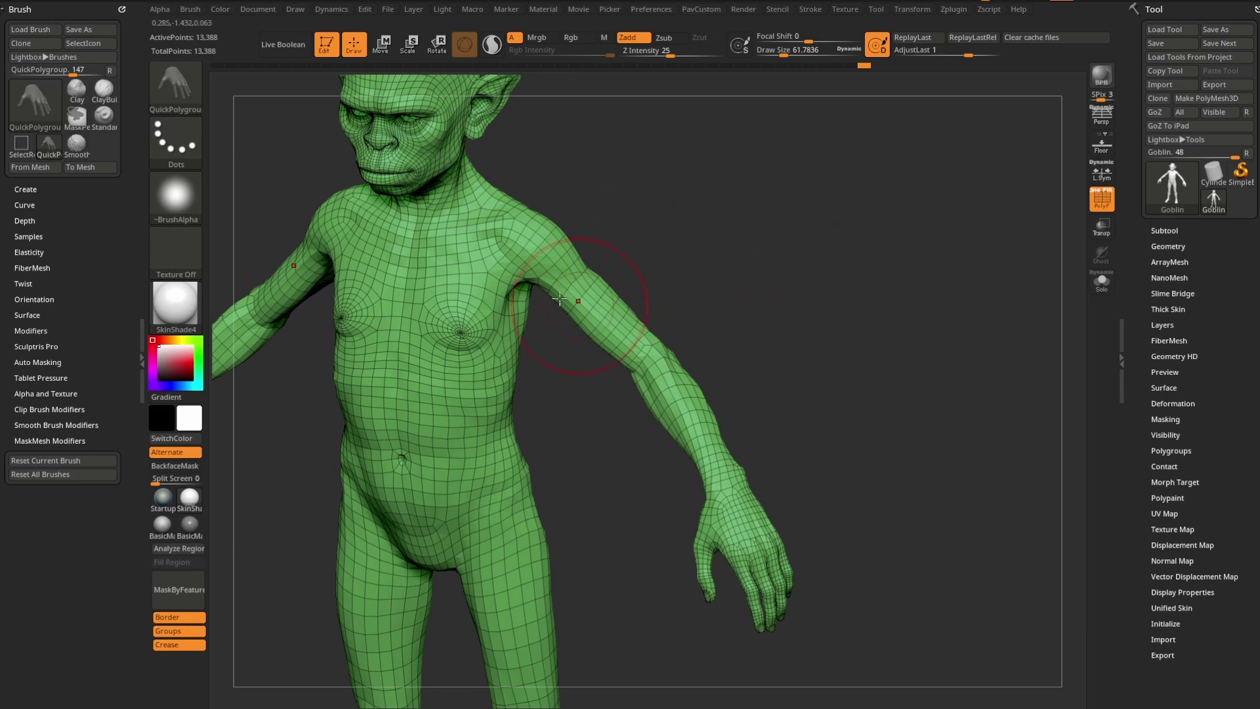
key("s")
left_click_drag(587, 288, 558, 258)
key("s")
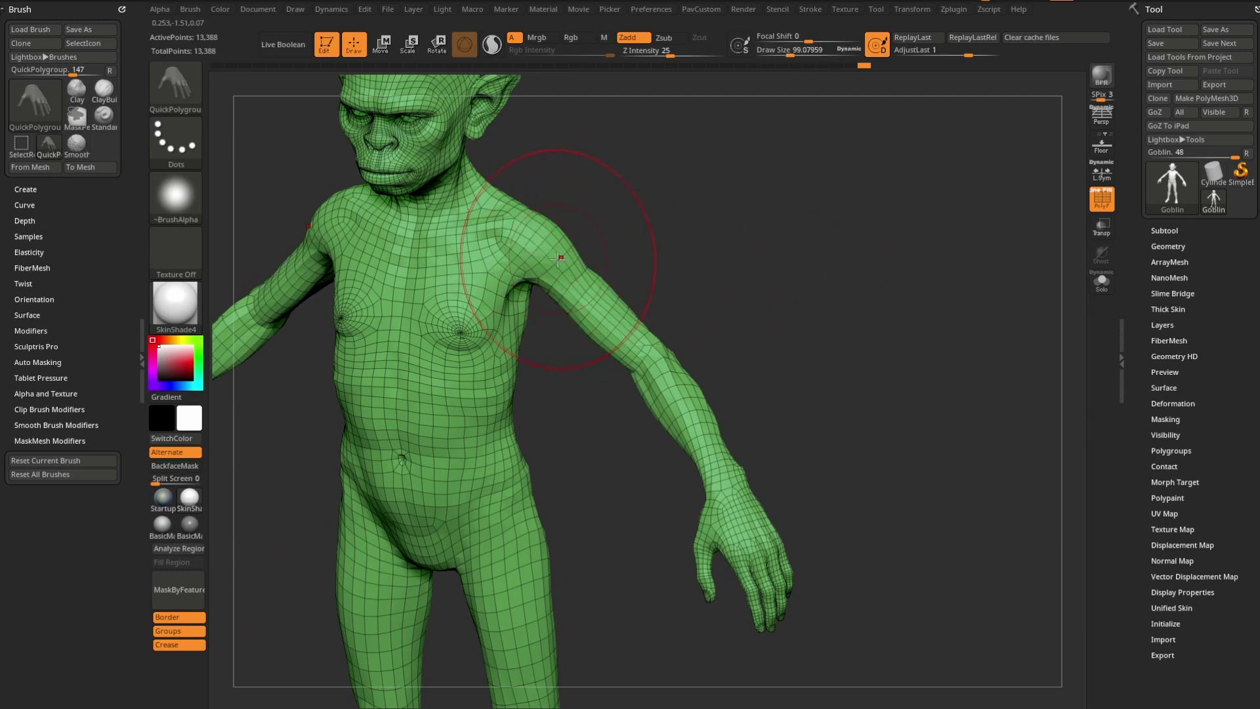
Try polygrouping the hand, forearm, upper arm and shoulder with continuous strokes, and regroup the whole mesh as one polygroup
mouse_move(625, 304)
left_mouse_down()
mouse_move(630, 380)
mouse_move(793, 605)
left_mouse_up()
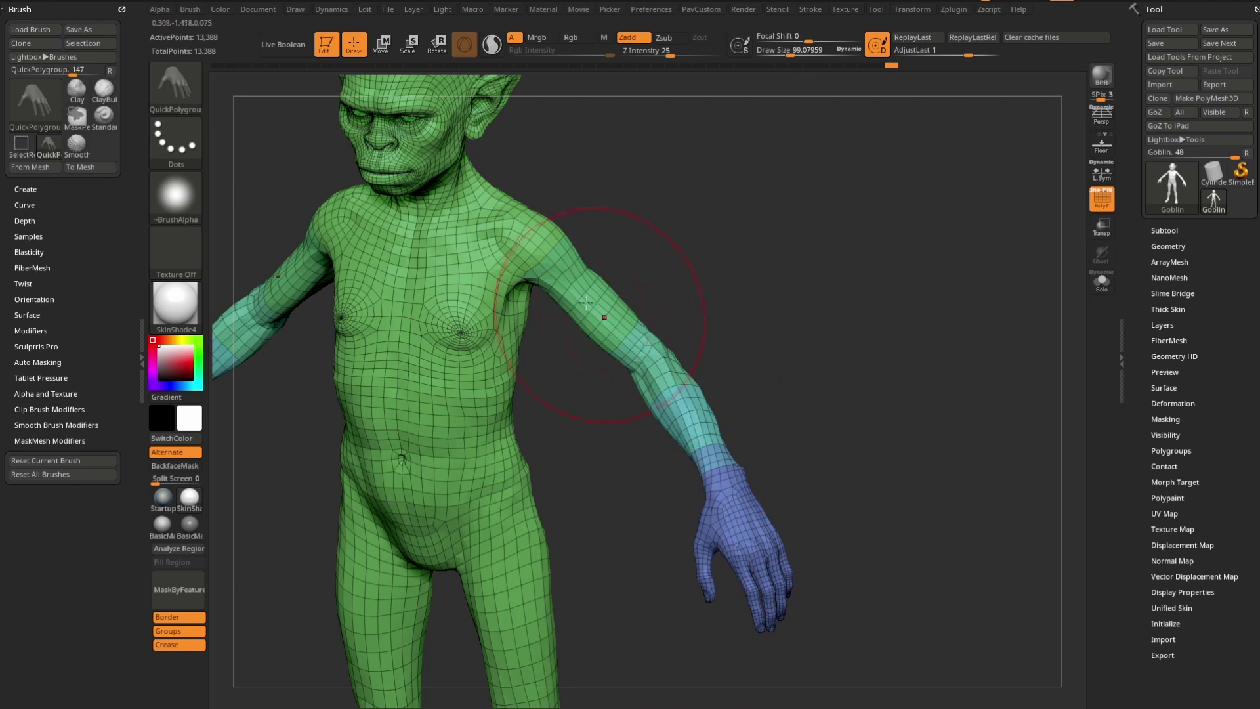
left_click_drag(697, 434, 656, 375)
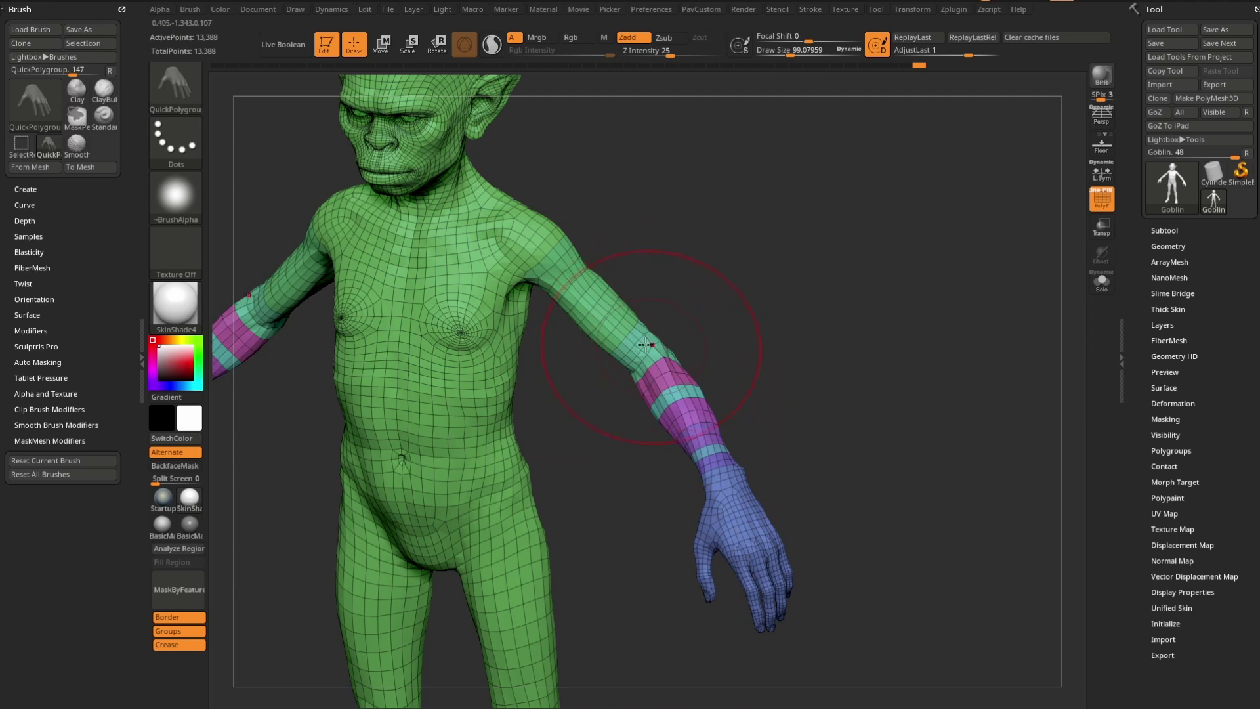
left_click_drag(646, 344, 539, 263)
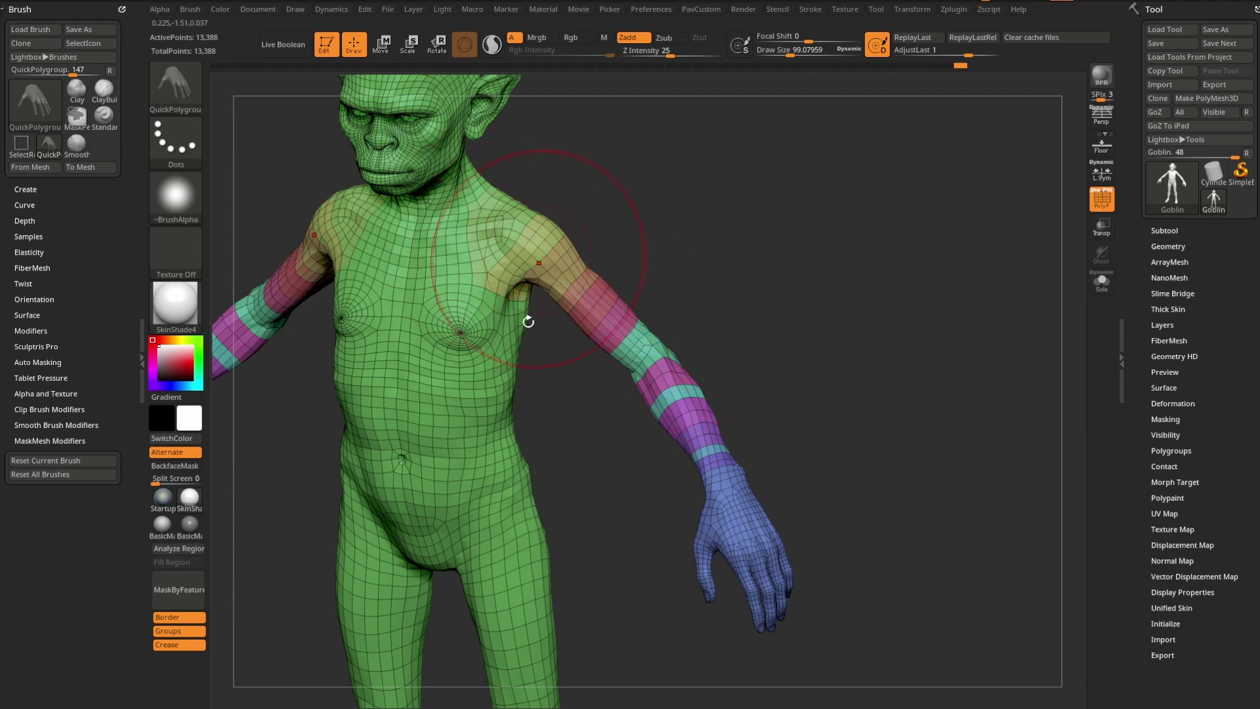
left_click(749, 522)
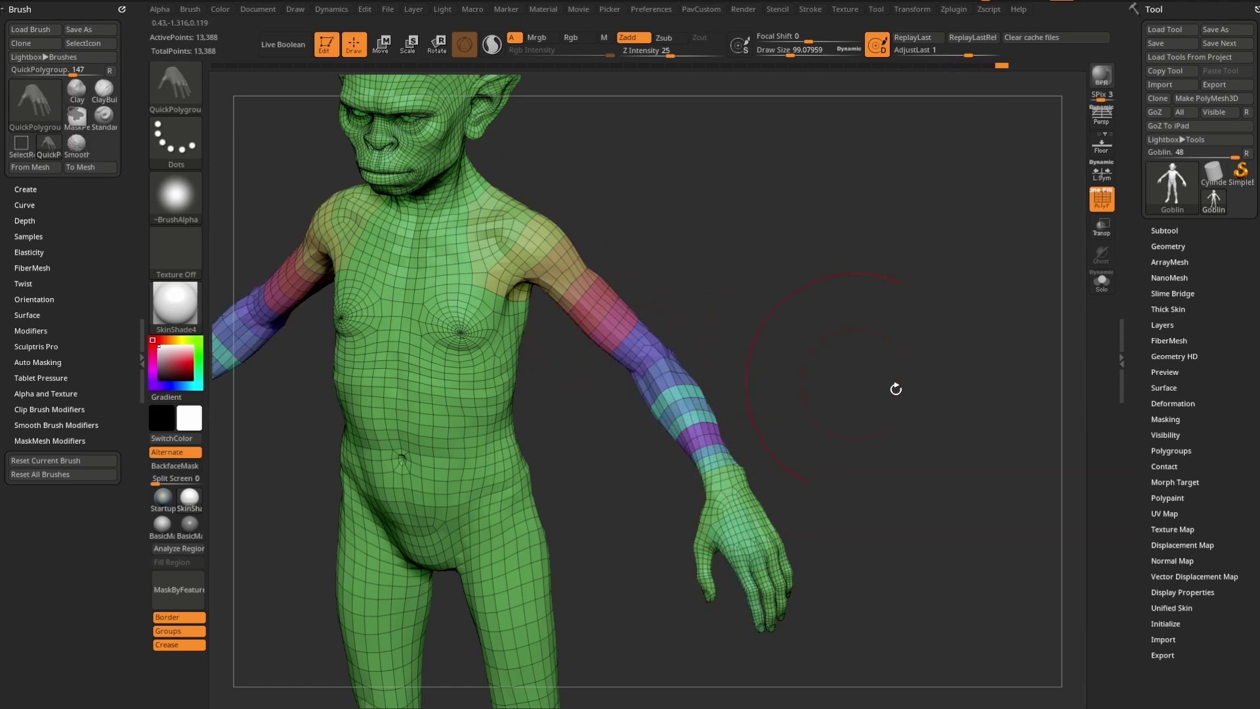
key("ctrl+w")
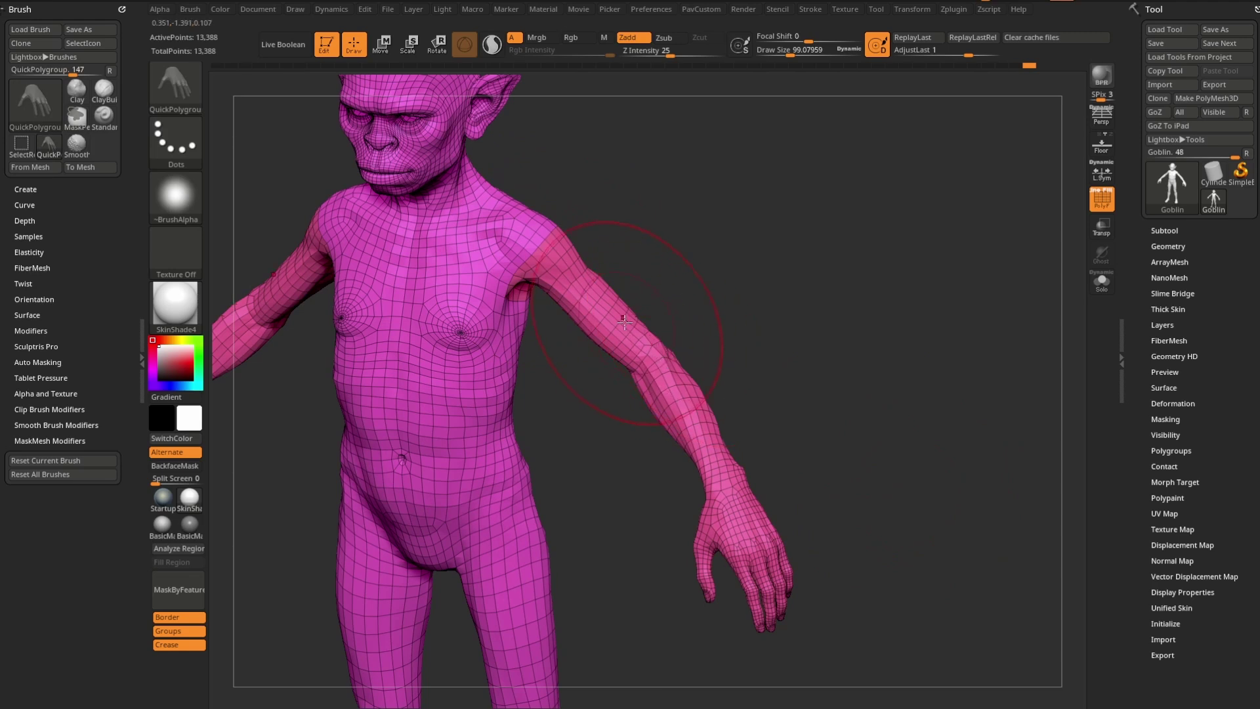
Polygroup the arm at successive points from the elbow to the wrist, and extend the hand's group back up to the upper arm
left_click(656, 364)
left_click(690, 411)
left_click(705, 445)
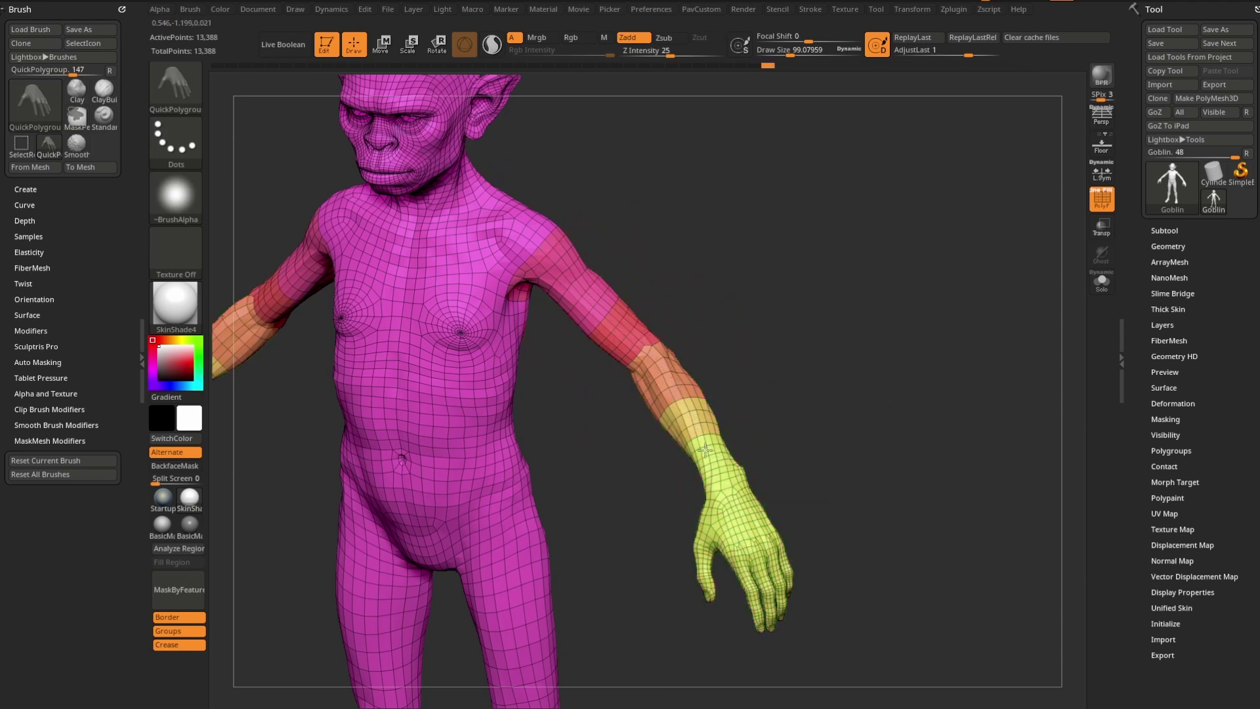
left_click(717, 467)
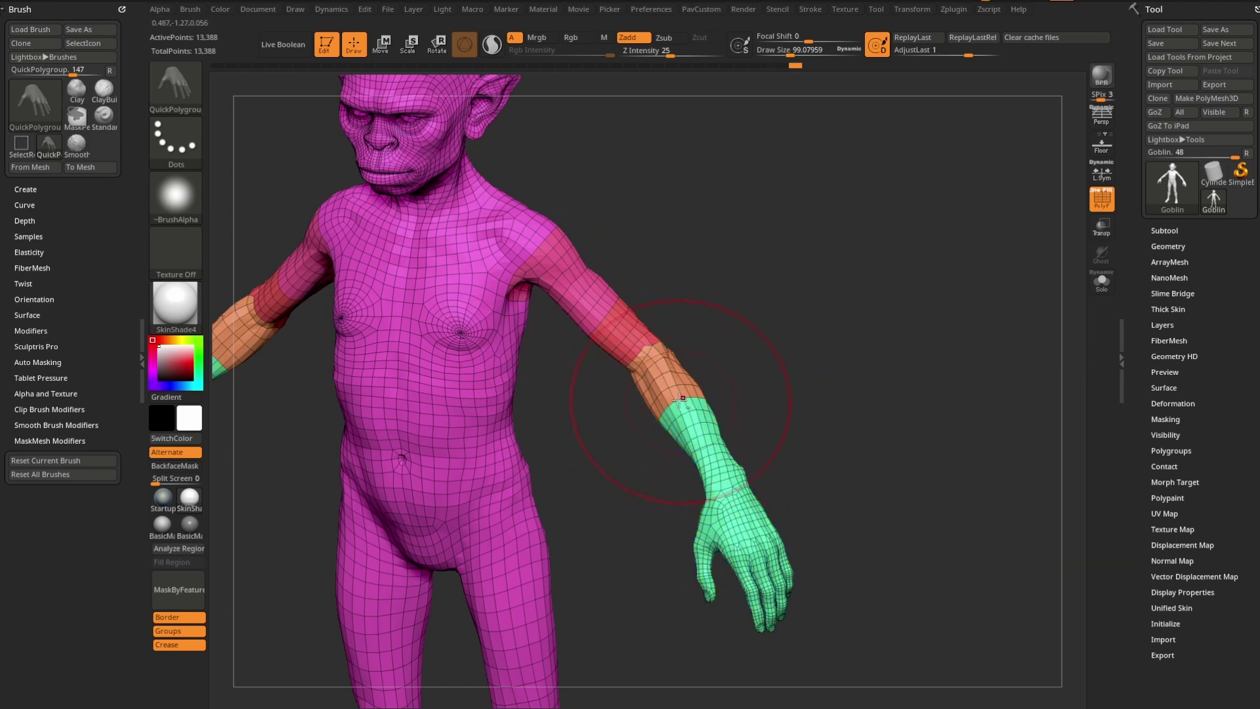
left_click(703, 433)
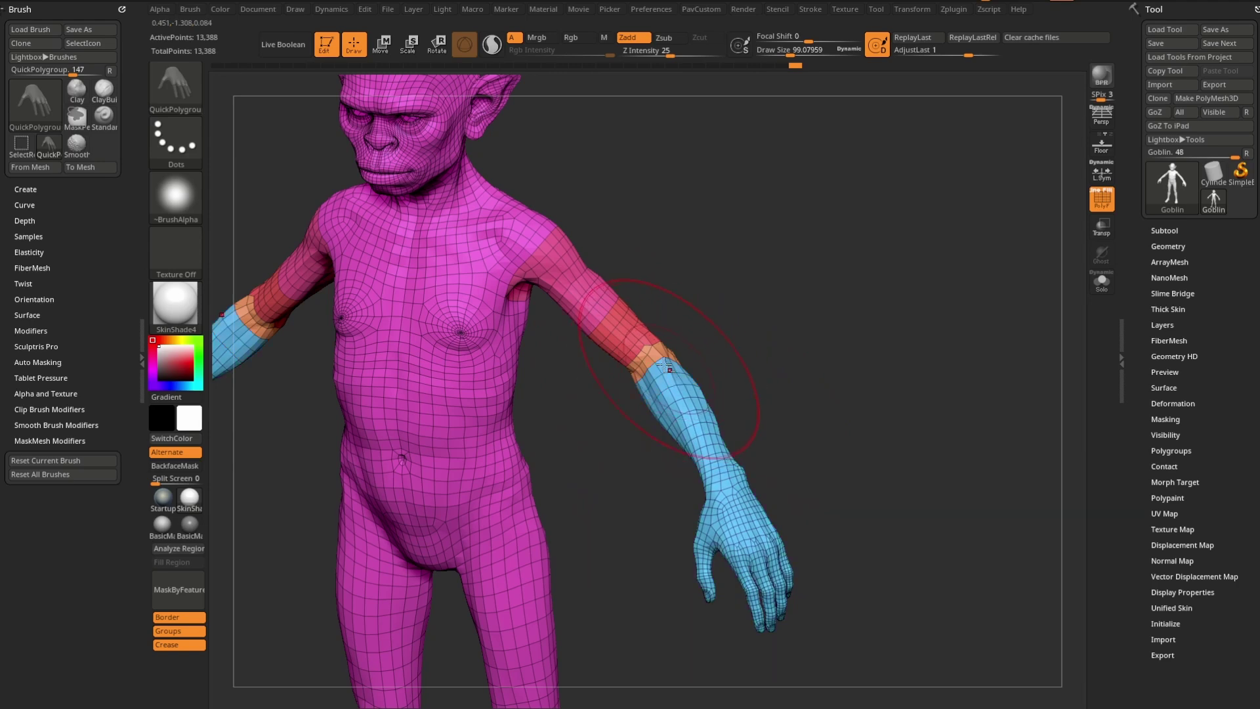
left_click(617, 332)
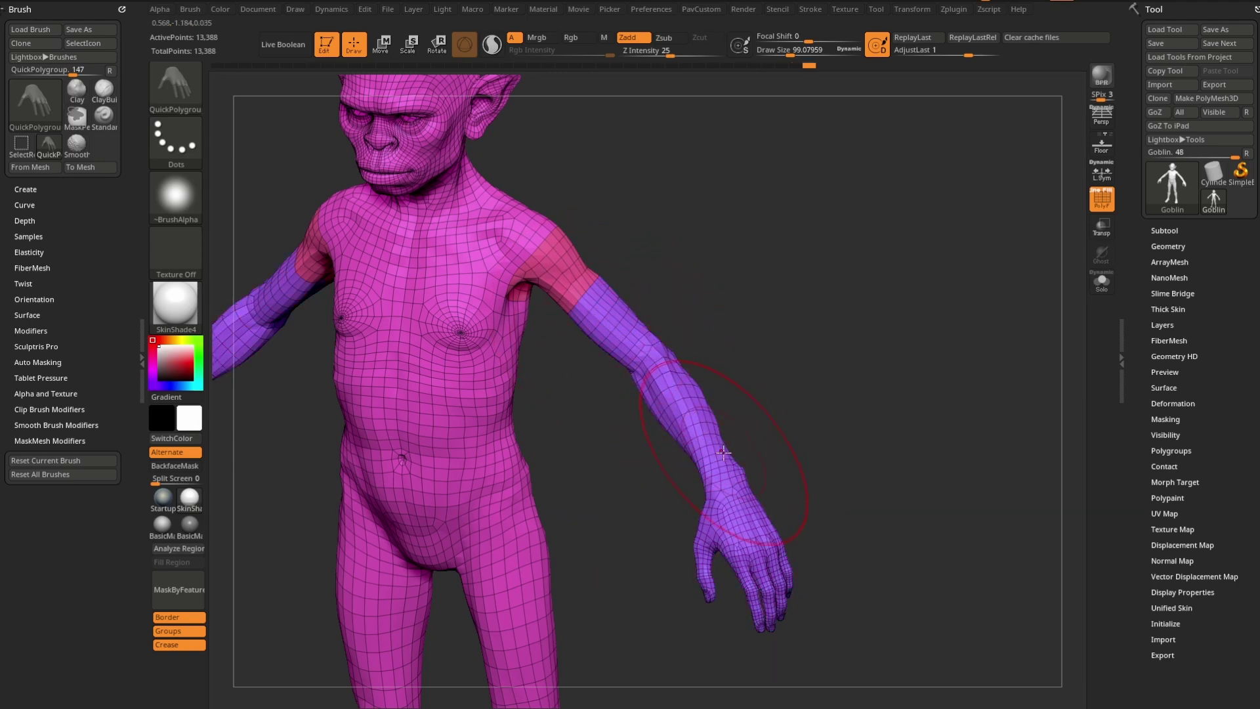
Isolate the arms' polygroup, show the full mesh again, and regroup the whole mesh as one polygroup
left_click(660, 366, "ctrl+shift")
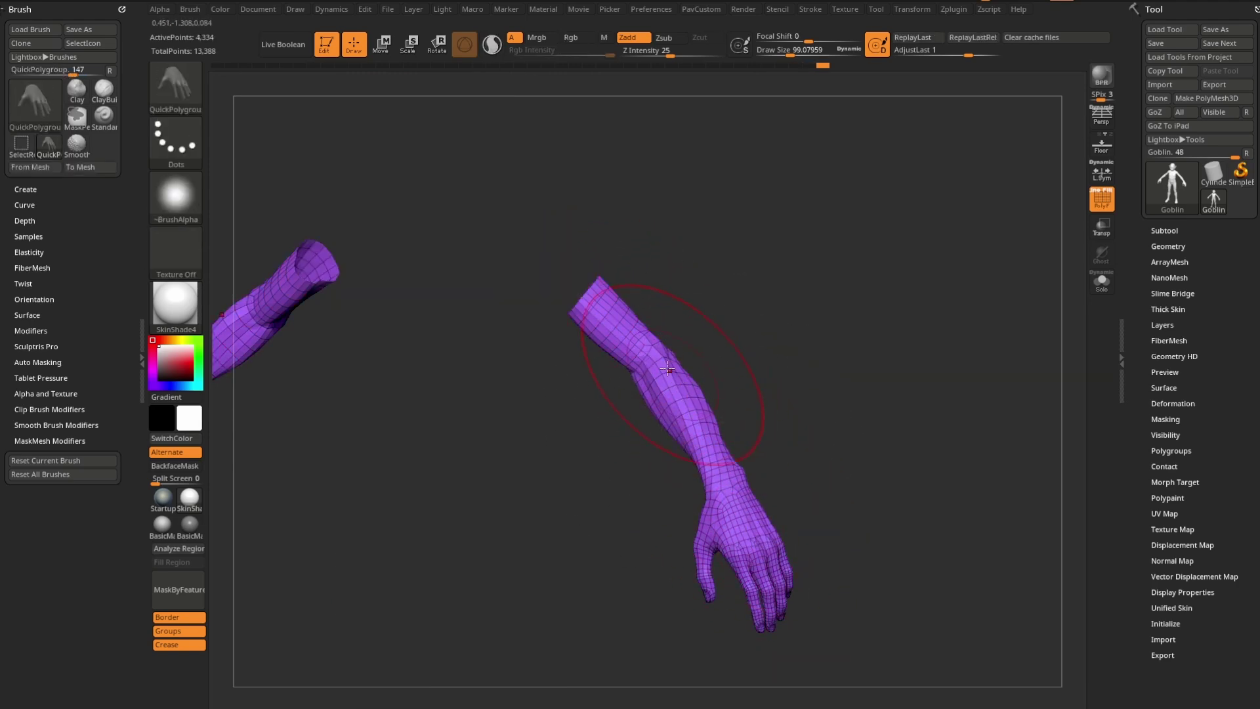
left_click(838, 368, "ctrl+shift")
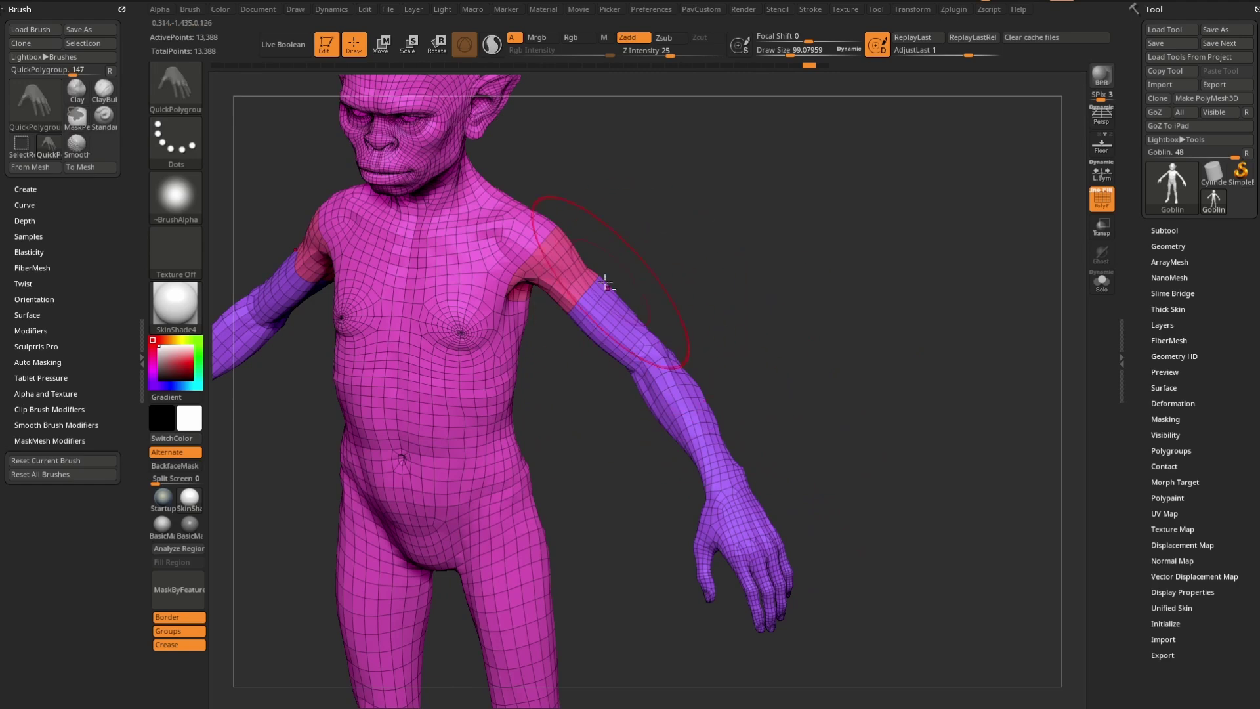
key("ctrl+w")
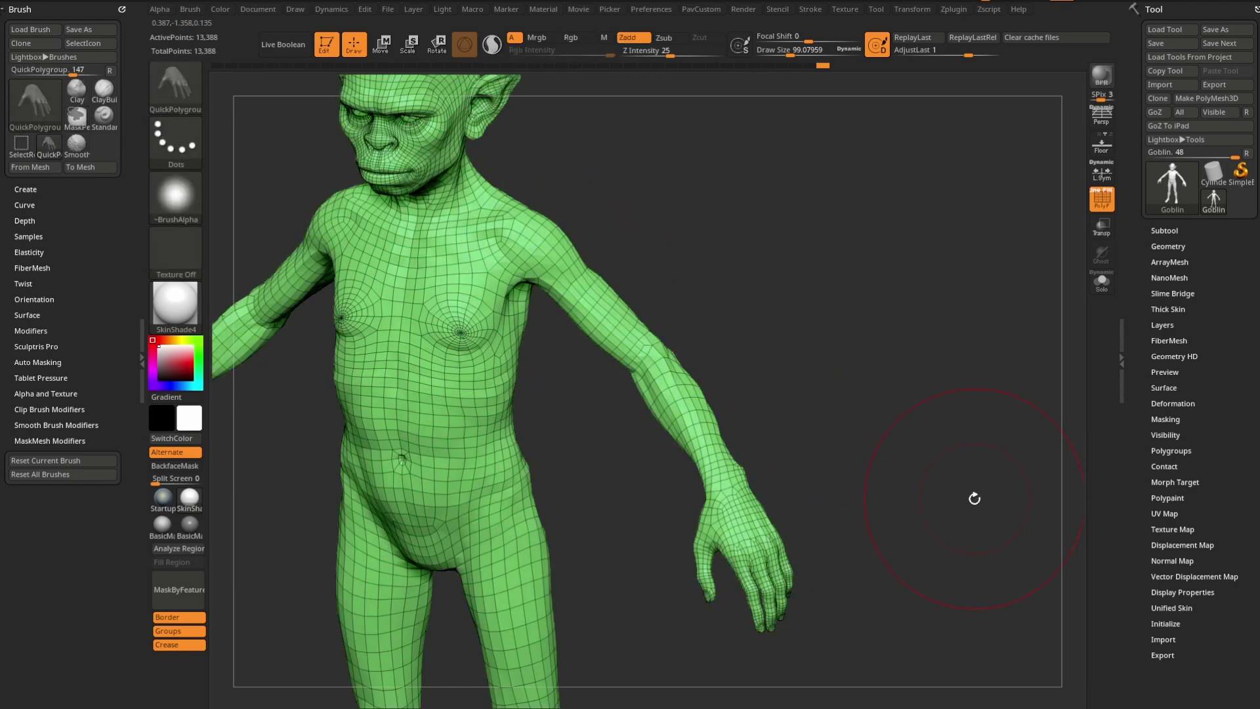
Polygroup the arm in successive sections from the shoulder to the wrist, and work back up to the upper arm
left_click(547, 263)
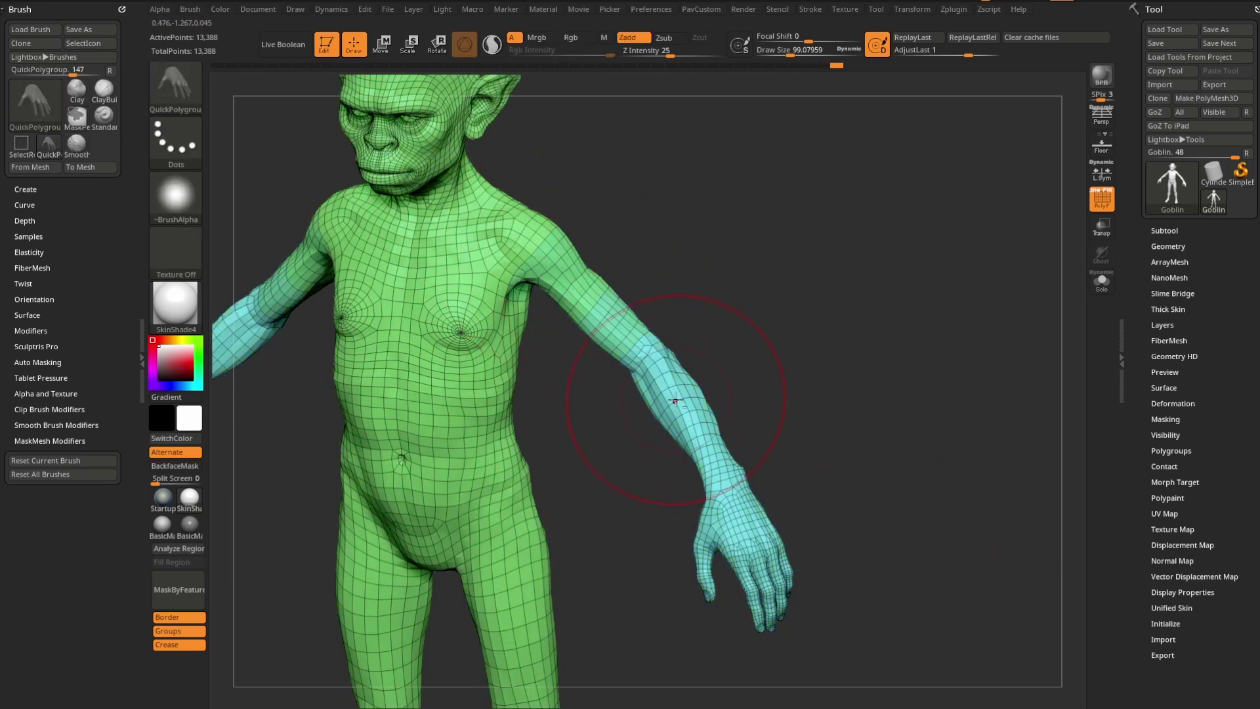
left_click_drag(675, 400, 720, 486)
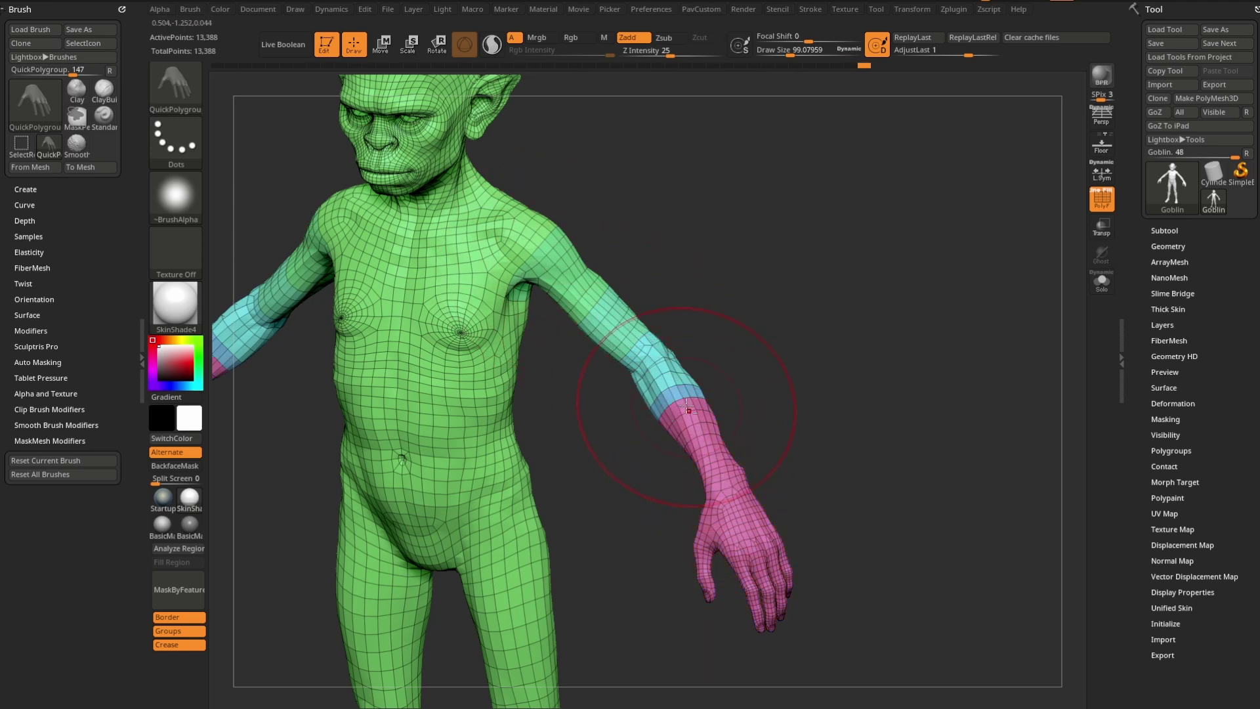
left_click_drag(687, 406, 595, 306)
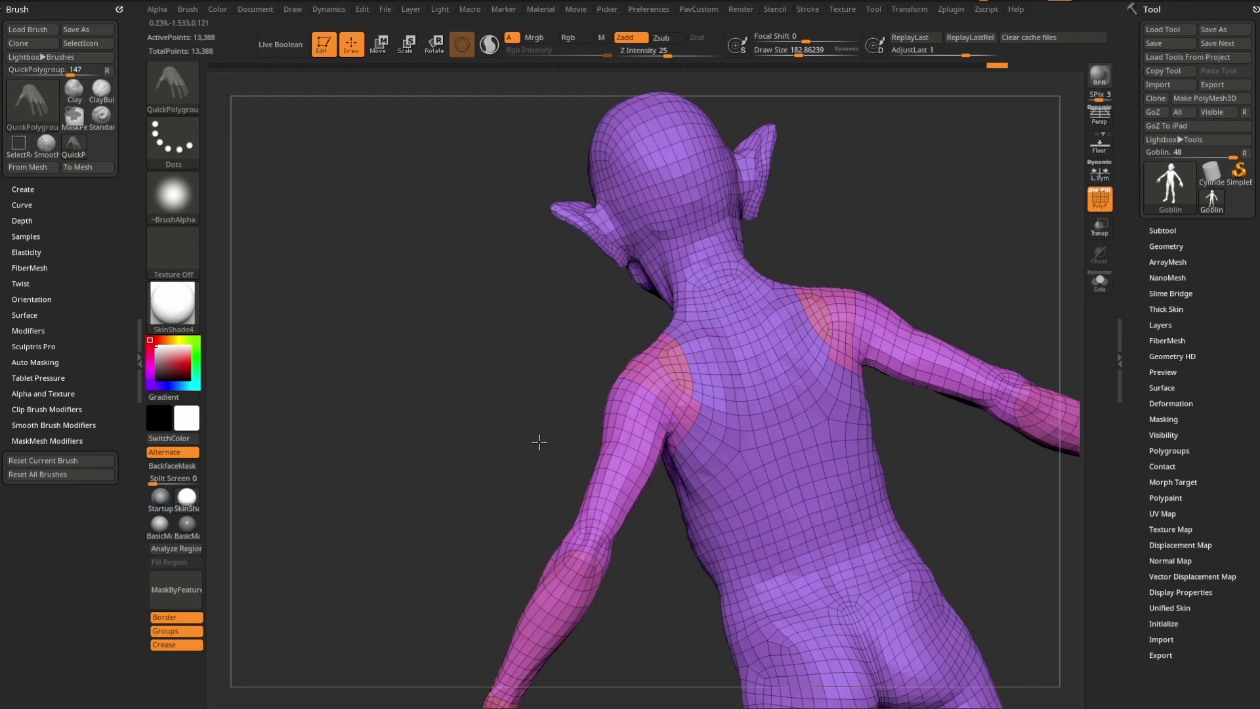
Set the brush's Draw Size to about 49 for refining the shoulder polygroups from behind
left_click_drag(539, 442, 593, 447)
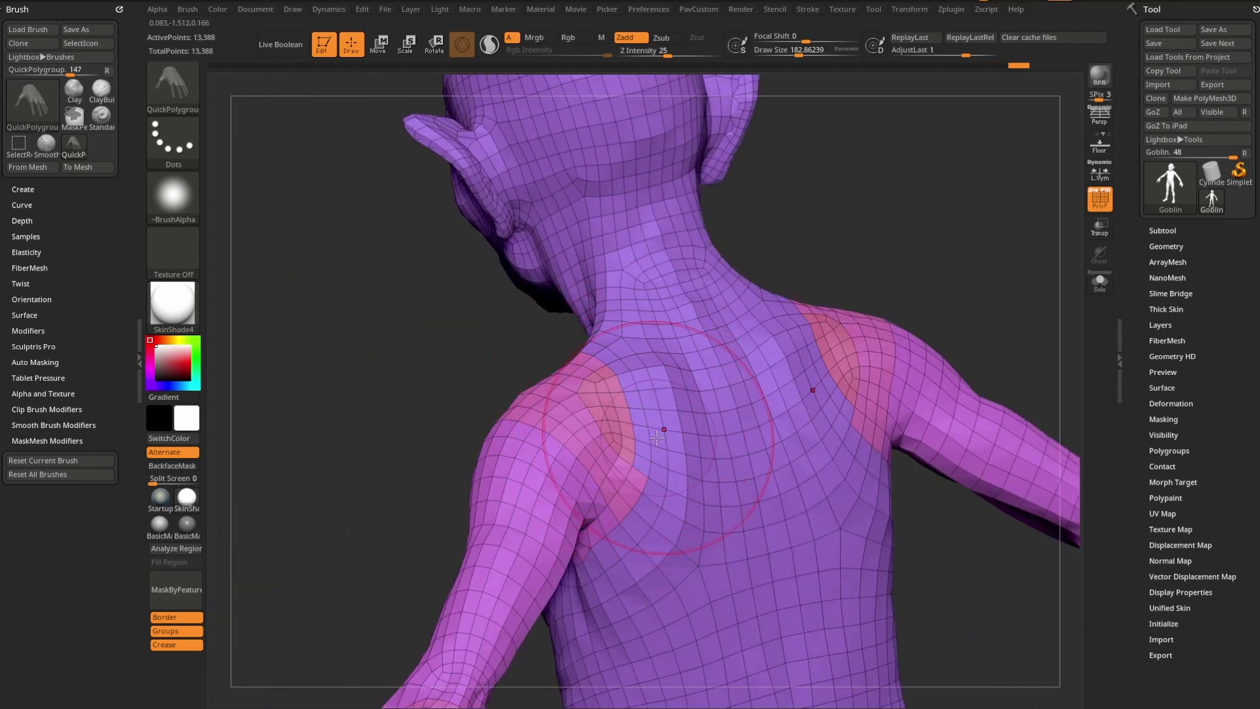
key("s")
left_click_drag(634, 396, 651, 397)
left_click_drag(745, 335, 708, 358)
left_click_drag(743, 403, 709, 423)
mouse_move(573, 398)
left_mouse_down()
mouse_move(577, 415)
mouse_move(551, 417)
left_mouse_up()
key("s")
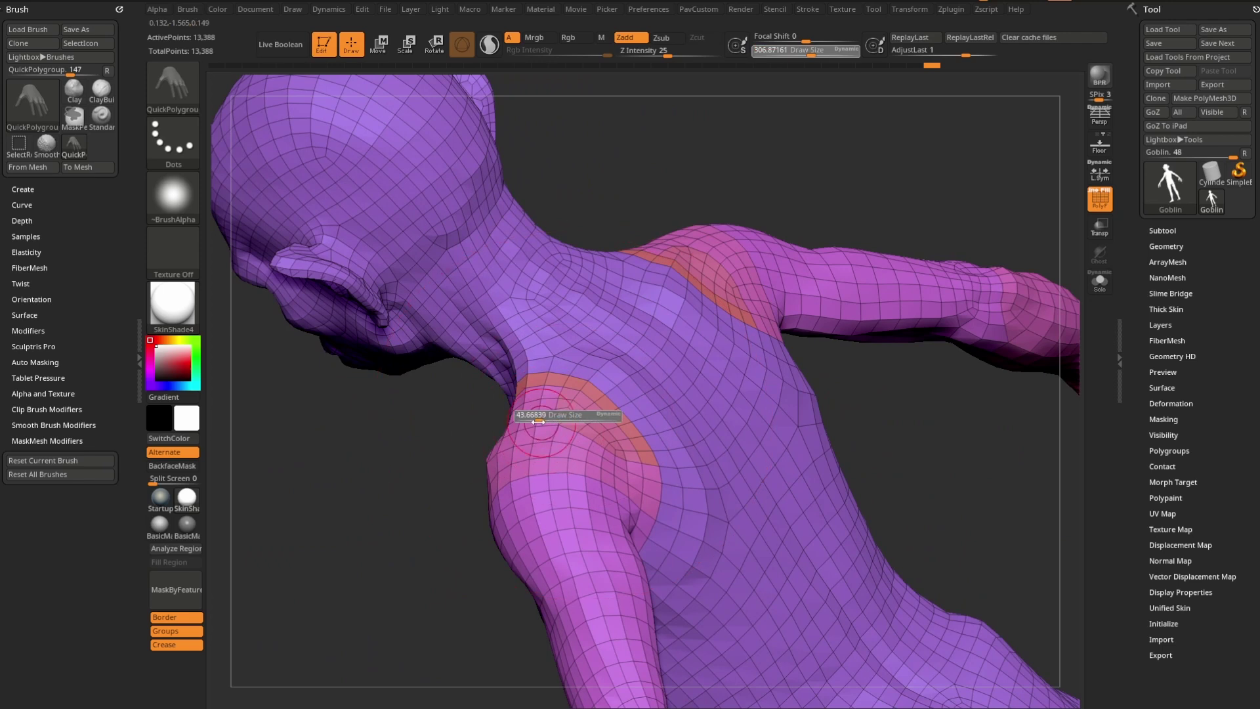
Isolate the shoulder patches together with their narrow border strips, merge them into one polygroup, and show the full mesh
key("ctrl+shift")
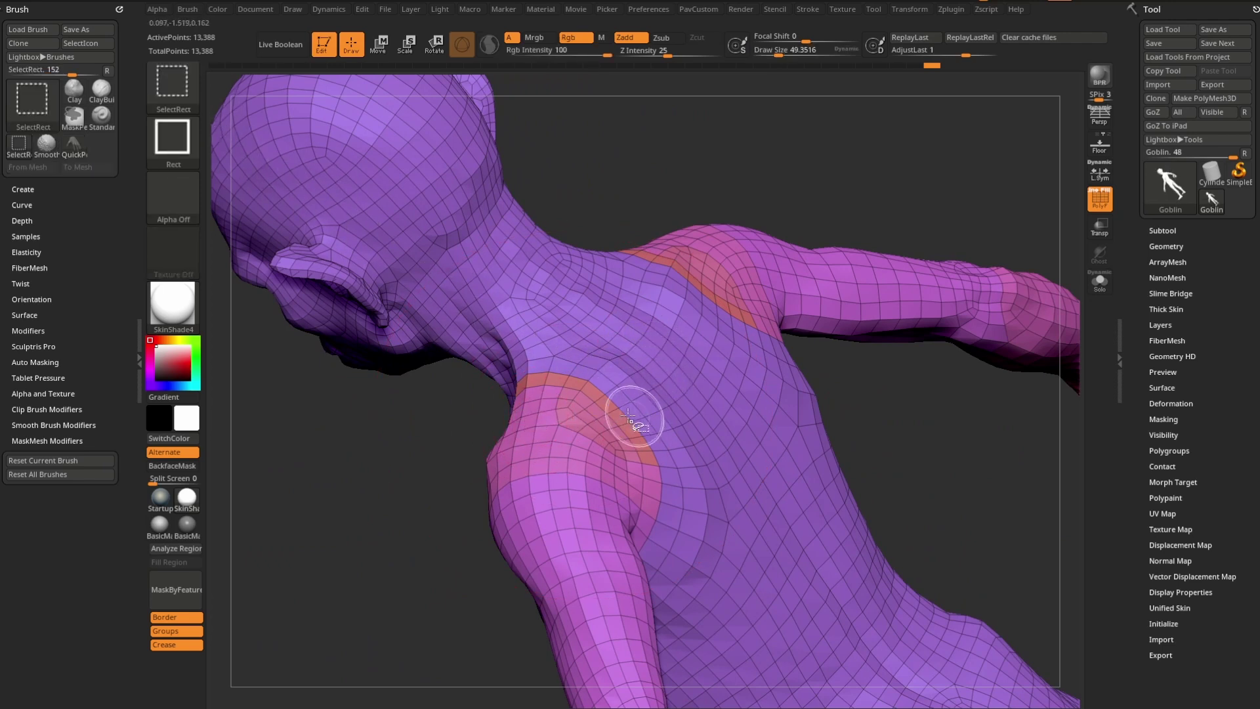
left_click(559, 426, "ctrl+shift")
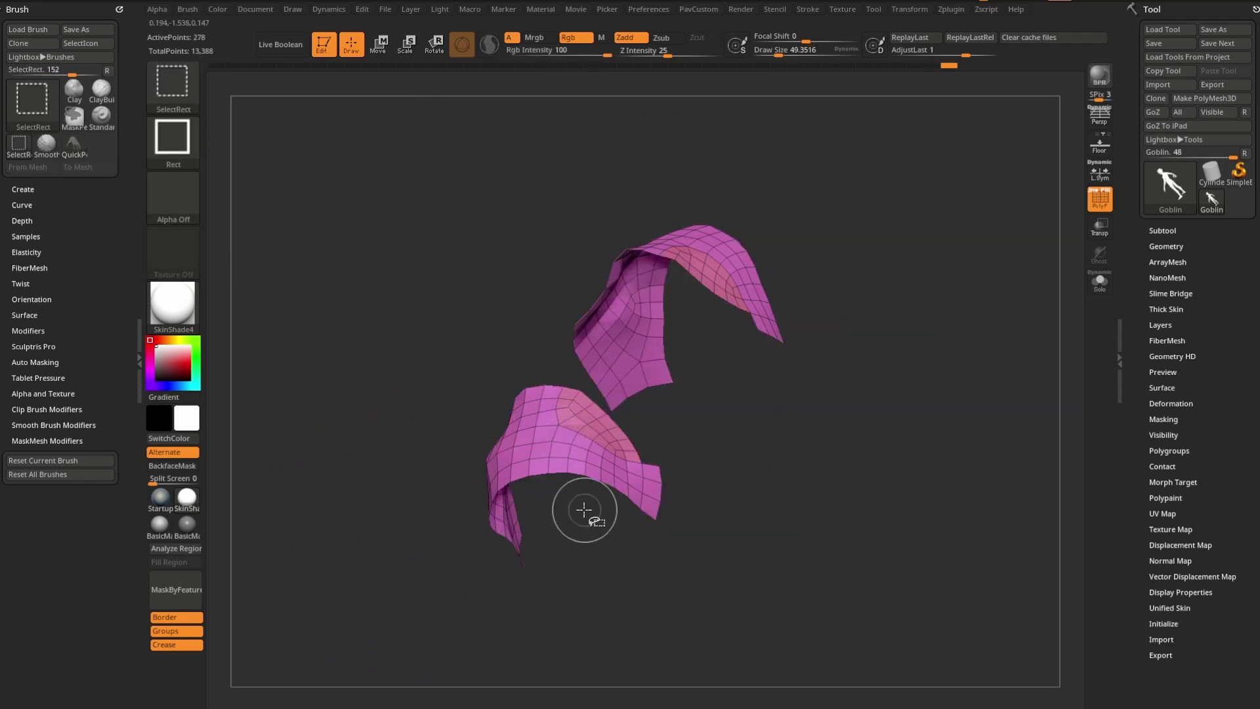
left_click_drag(367, 482, 404, 520, "ctrl+shift")
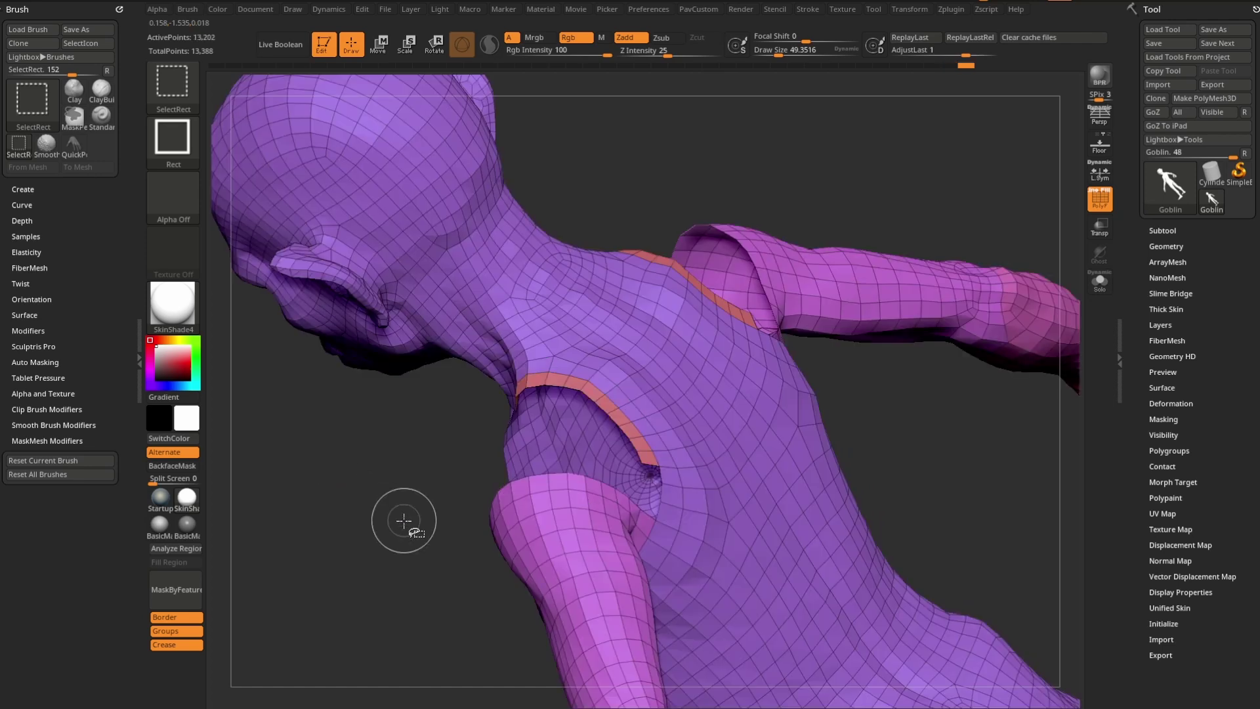
left_click(582, 392, "ctrl+alt+shift")
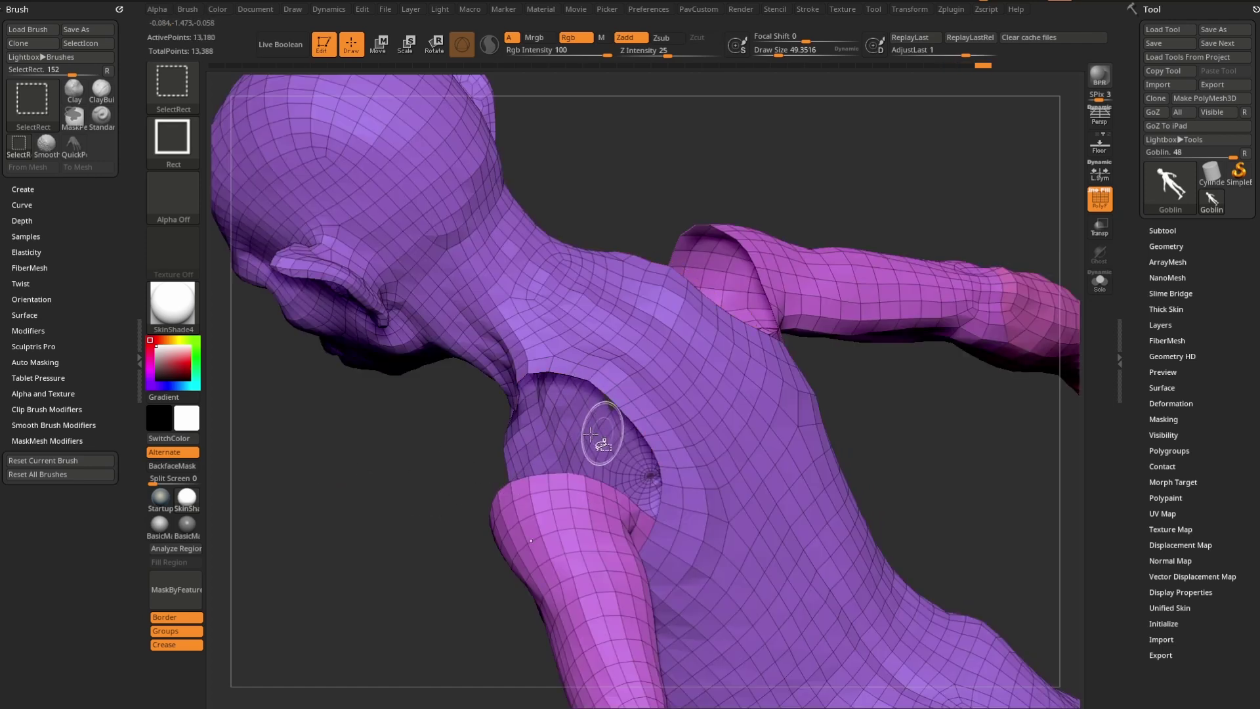
left_click_drag(316, 504, 351, 529, "ctrl+shift")
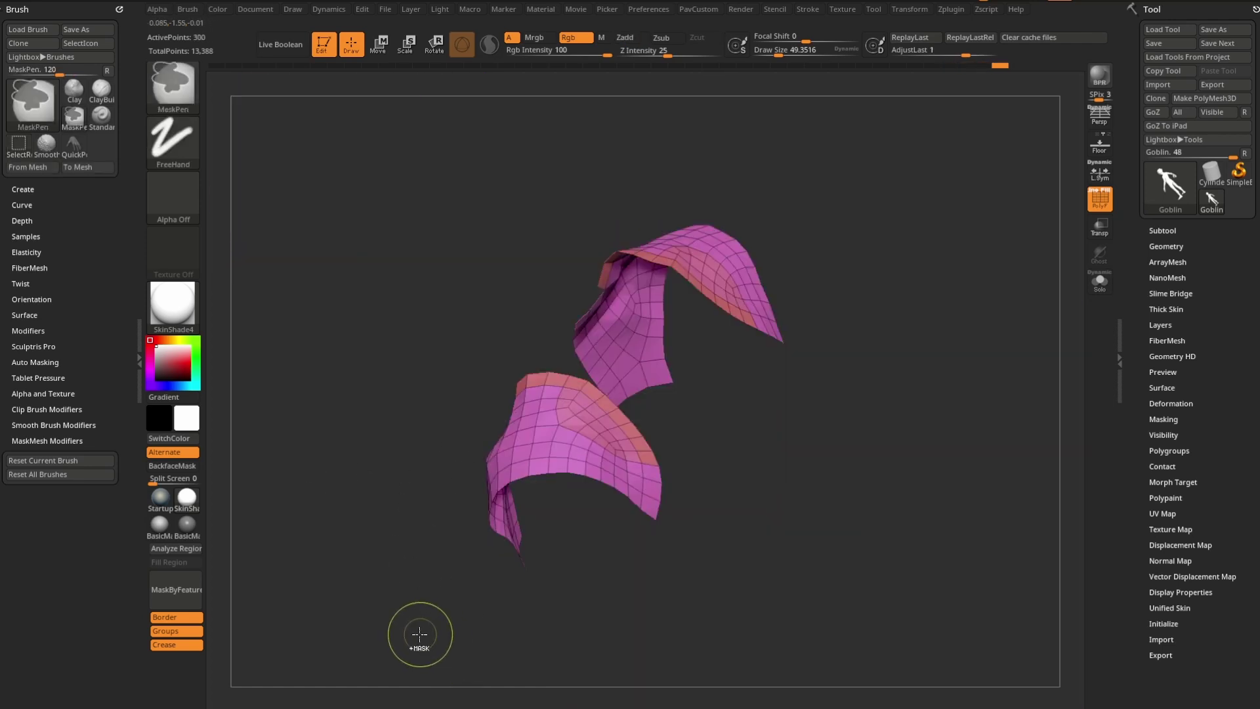
key("ctrl+w")
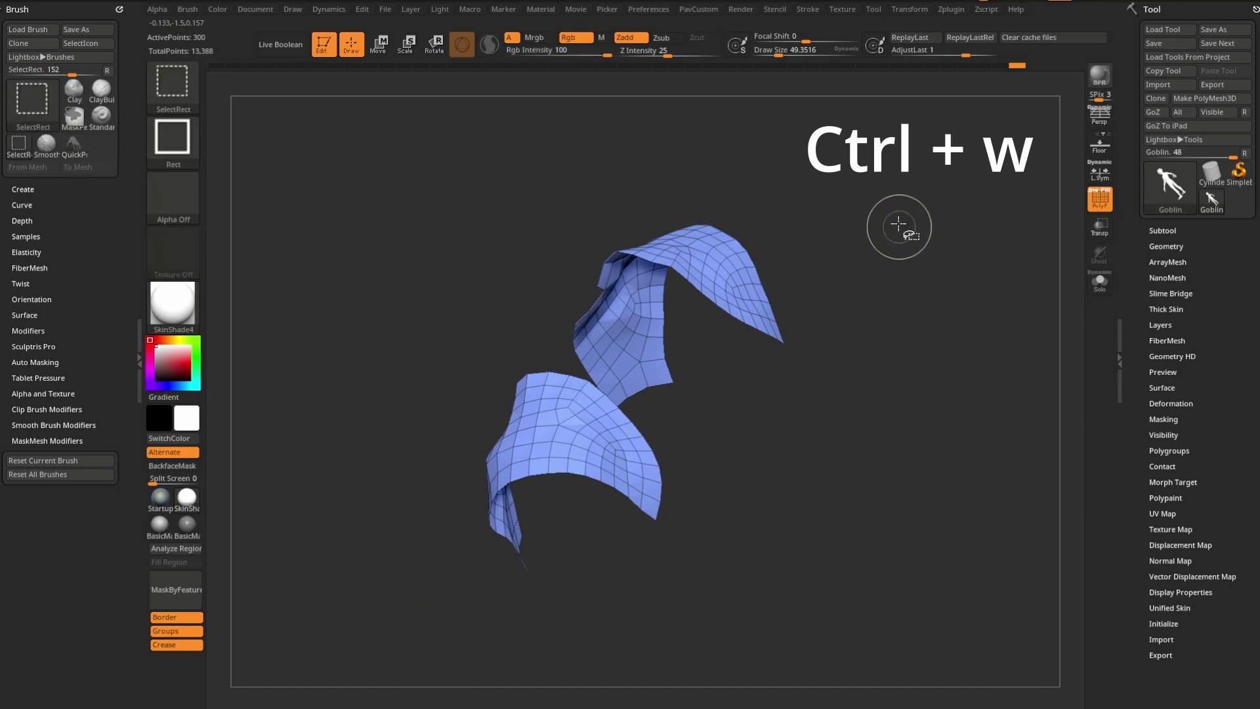
left_click(933, 402, "ctrl+shift")
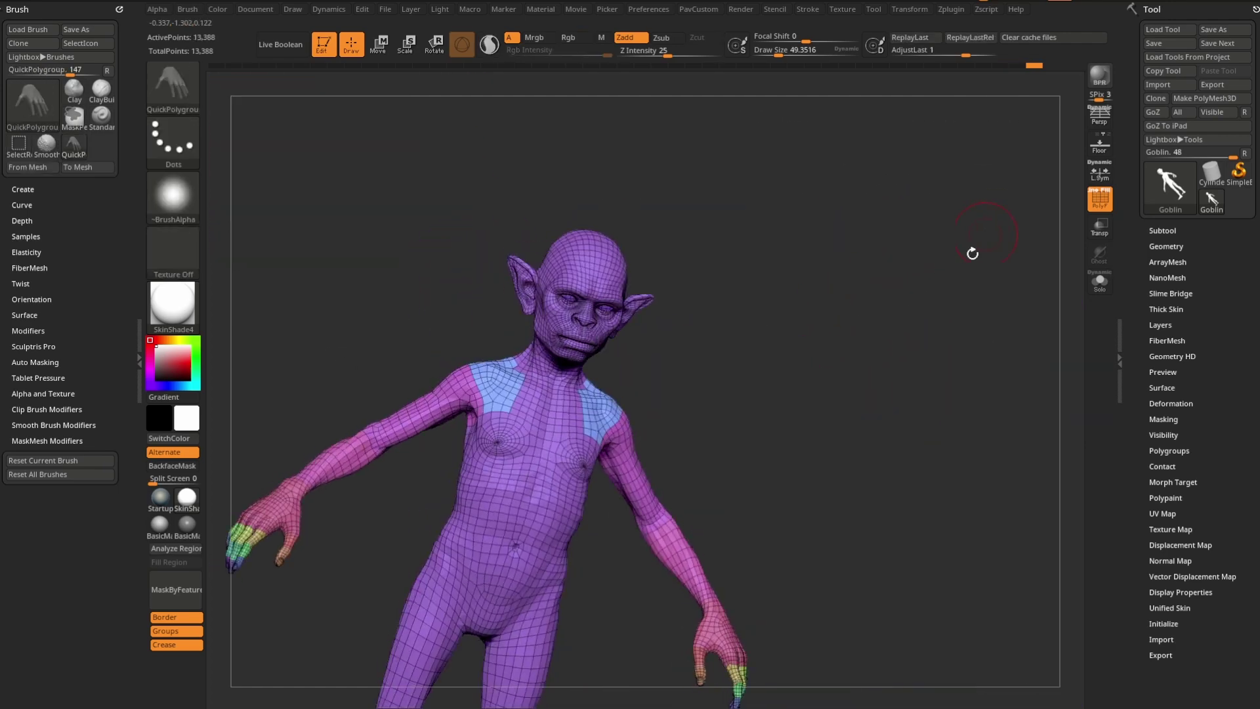
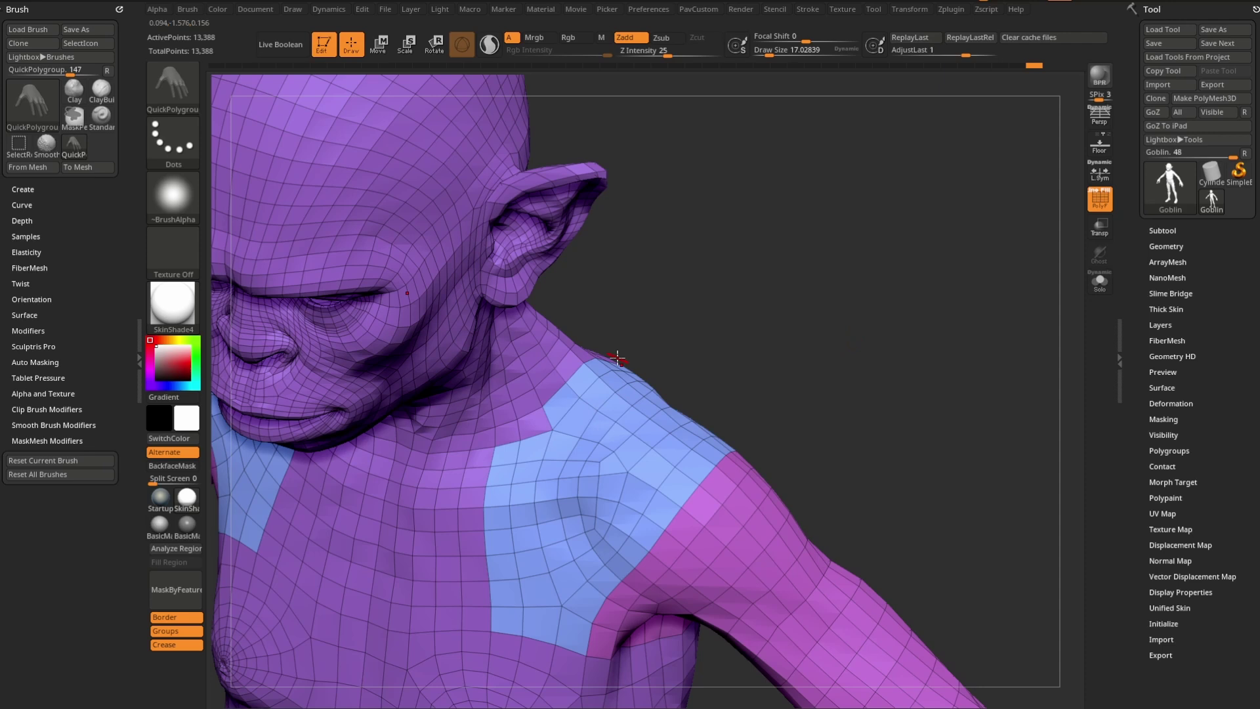
Switch to the ZModeler brush and dismiss the Dynamic Draw Size note
left_click_drag(868, 366, 876, 311)
key("b")
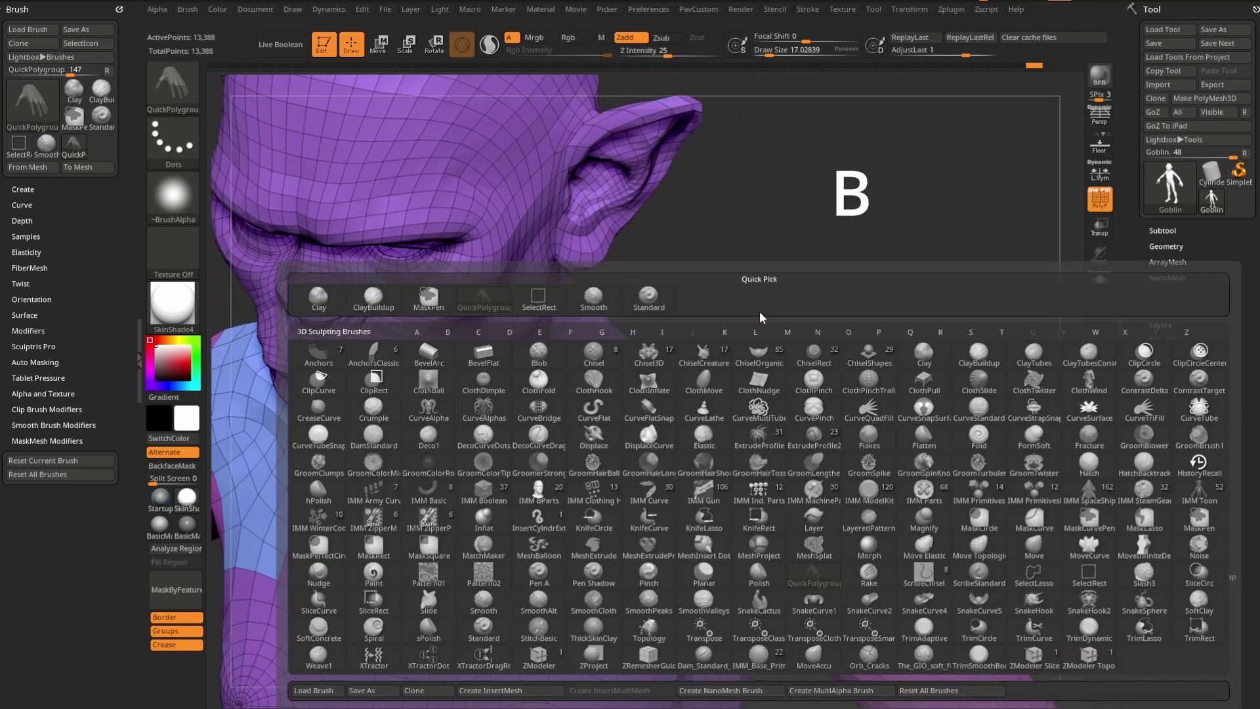
key("z")
key("m")
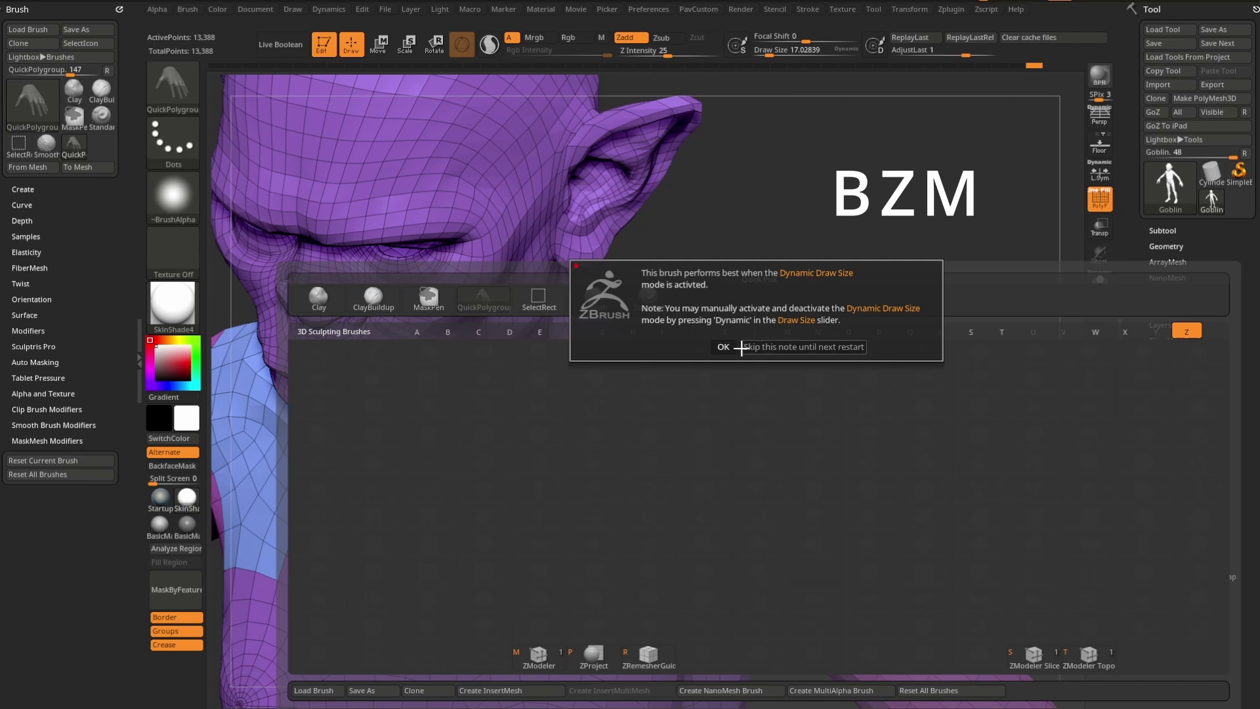
left_click(727, 347)
mouse_move(906, 363)
left_mouse_down()
mouse_move(856, 309)
mouse_move(853, 330)
mouse_move(880, 348)
left_mouse_up()
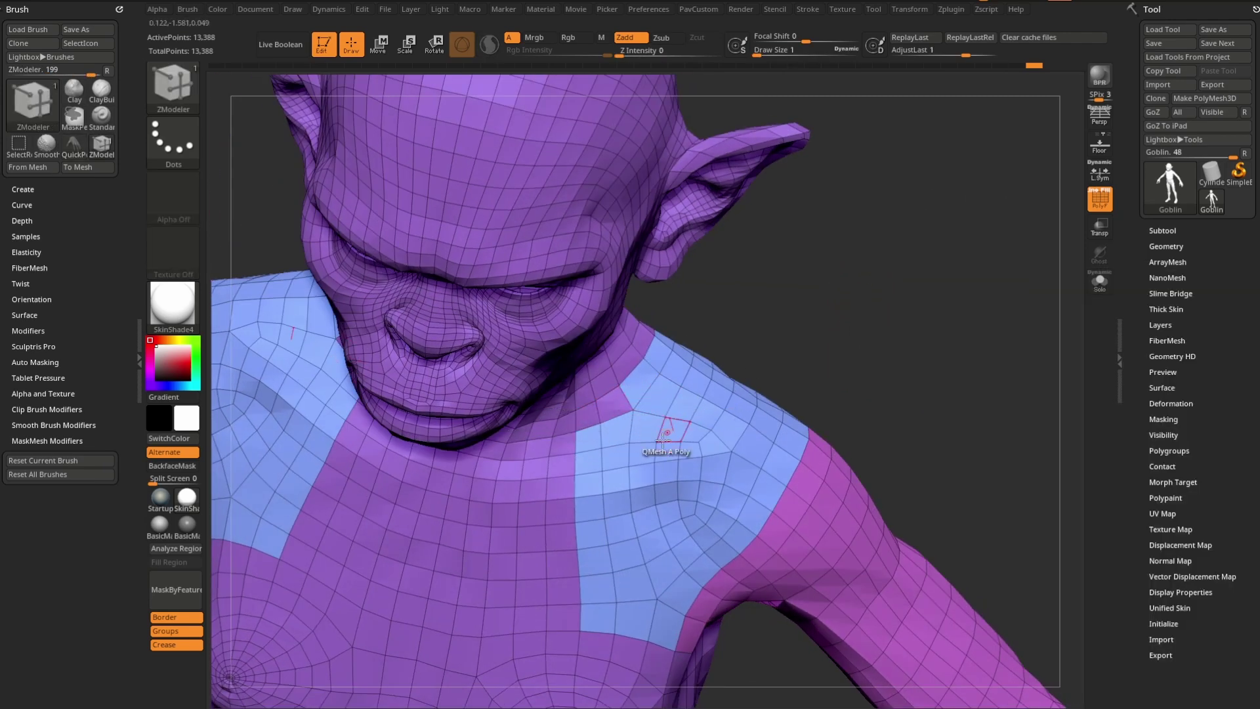
Assign the stray polygons at the shoulder and neck corner to the shoulder polygroup with ZModeler to straighten its border
left_click_drag(785, 337, 889, 295)
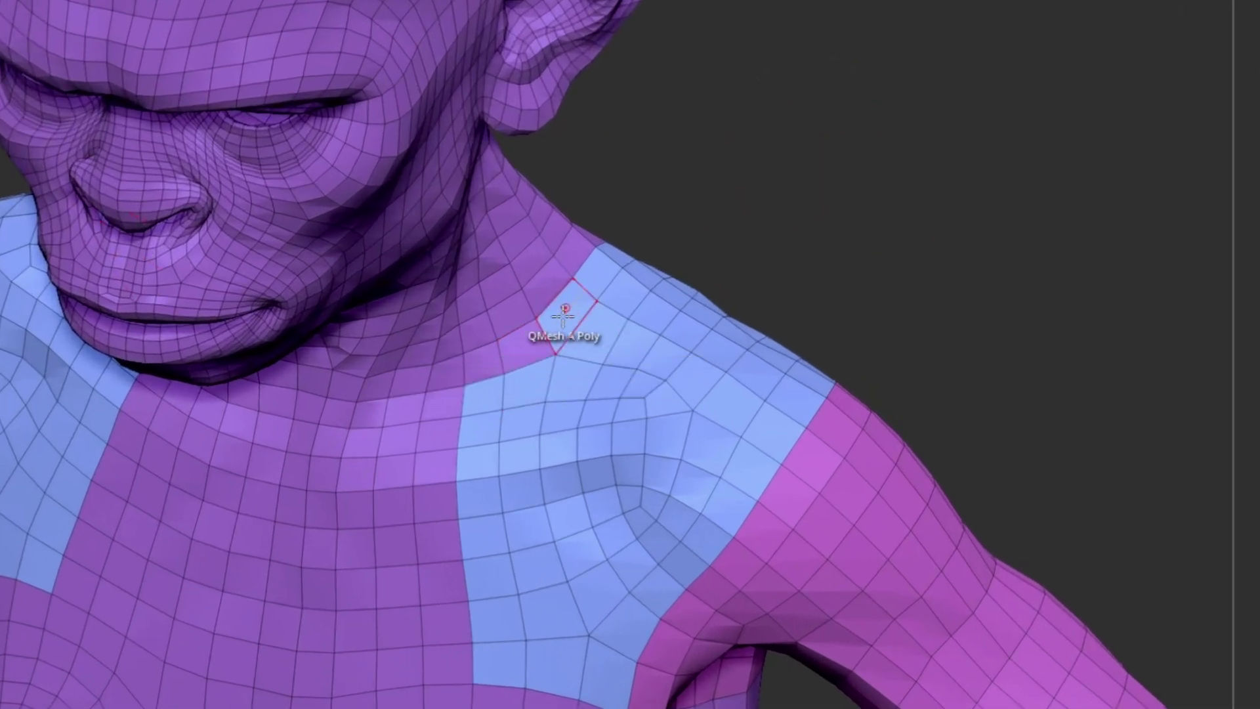
left_click_drag(564, 308, 588, 343)
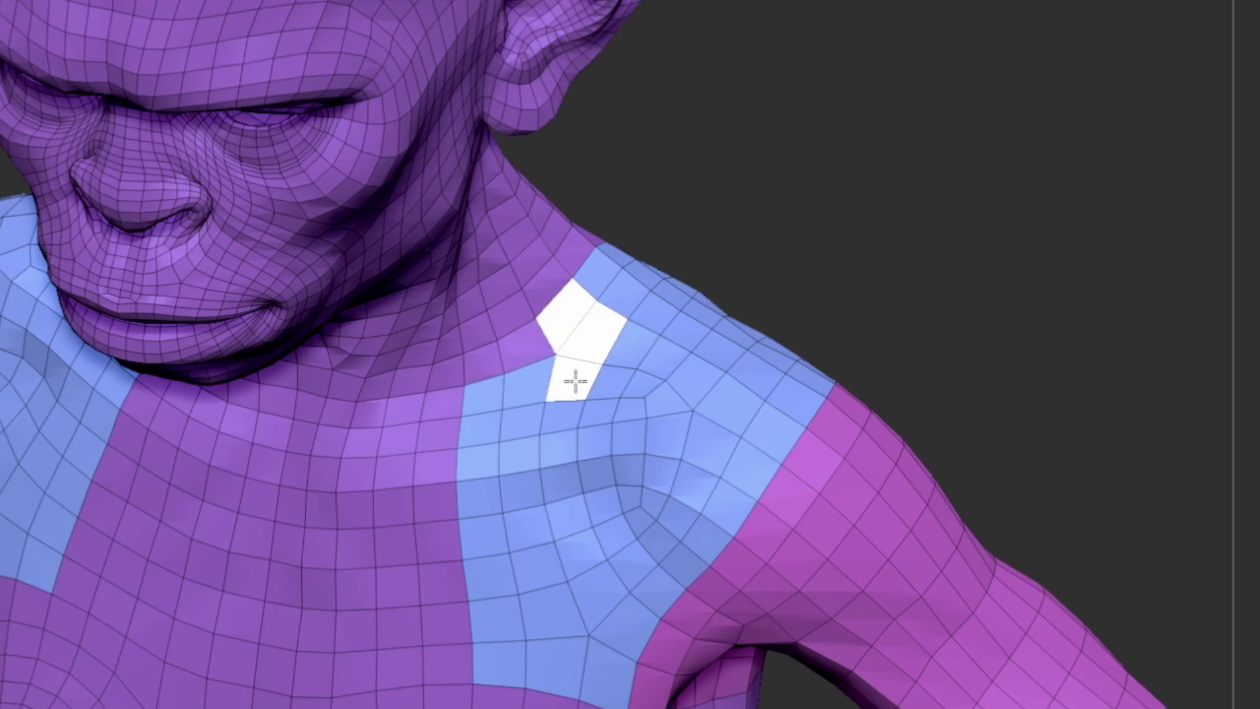
key("alt")
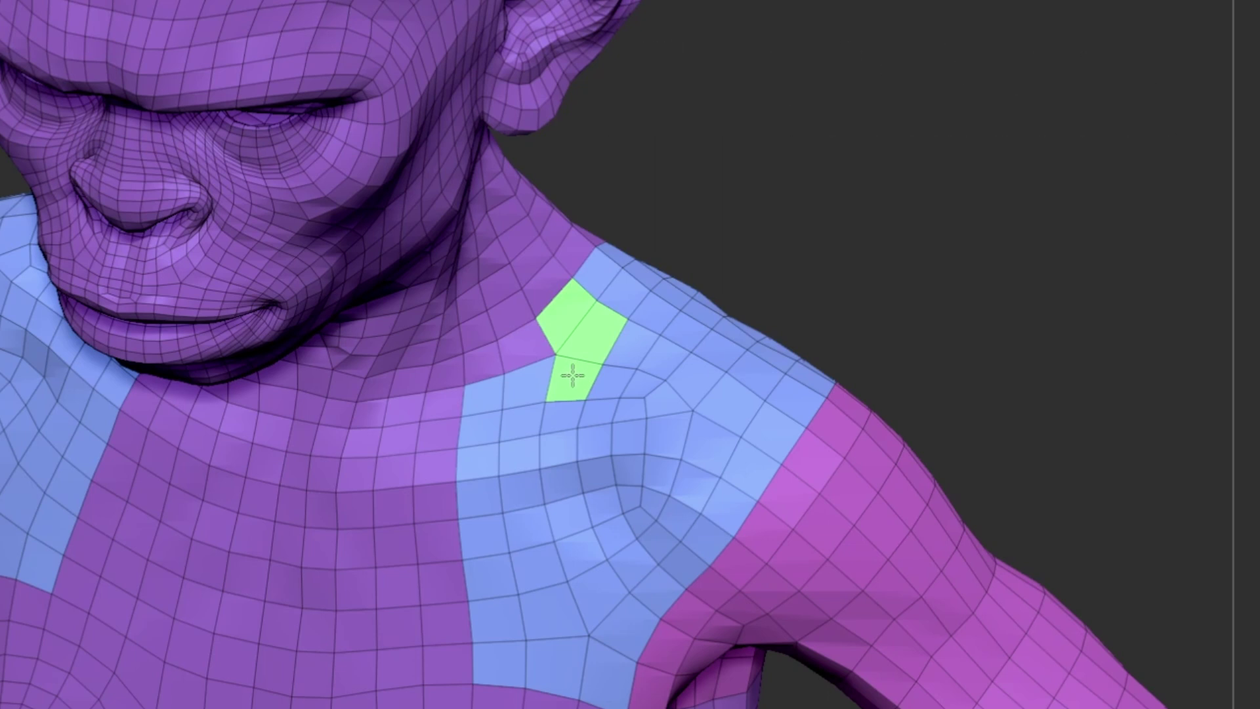
key("shift")
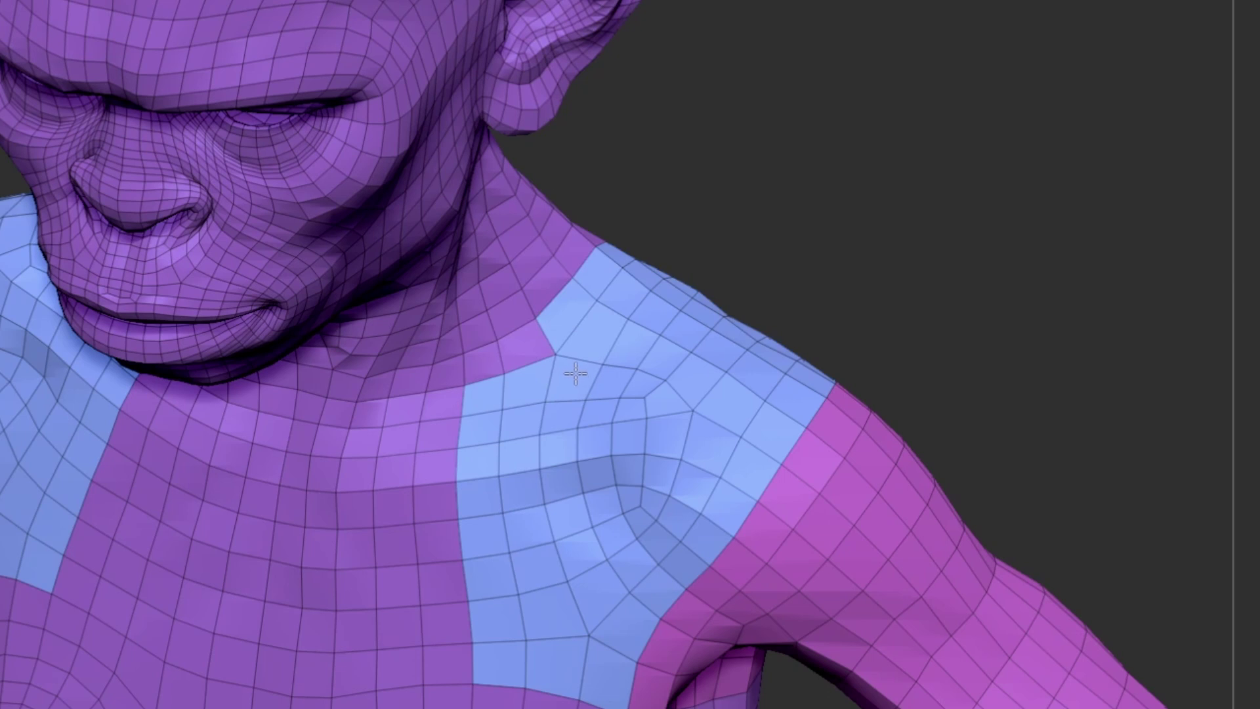
left_click(538, 355)
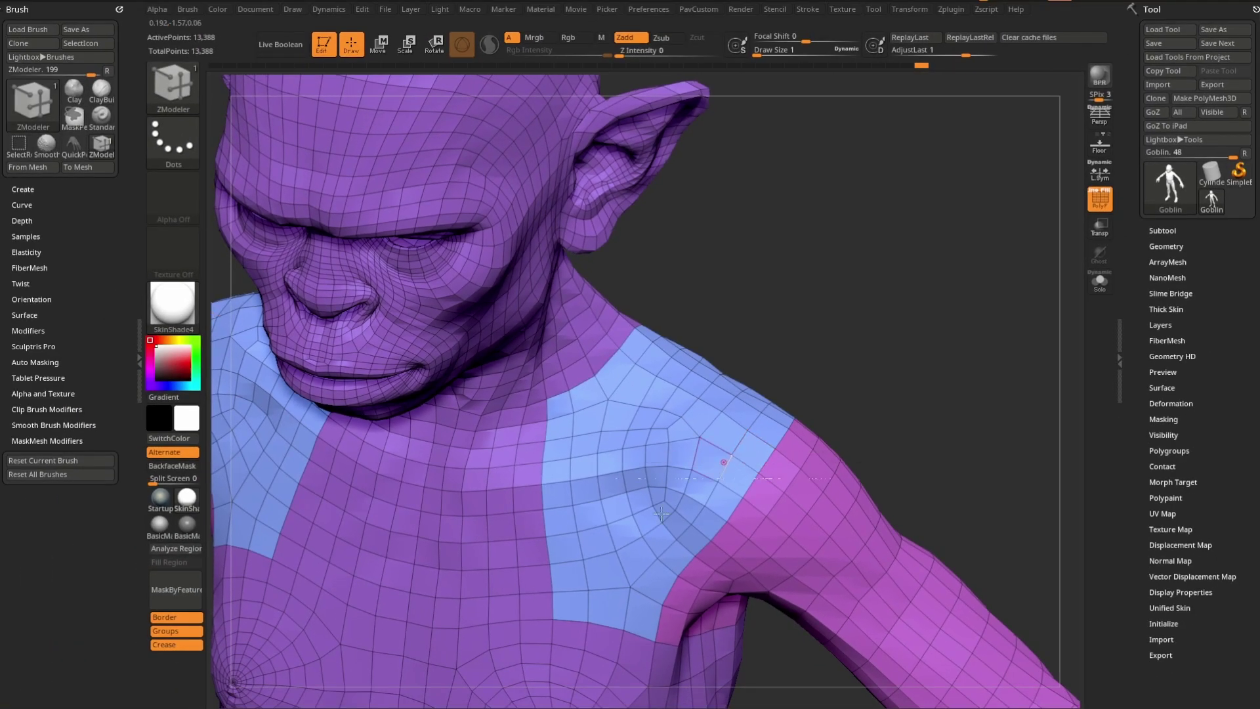
Even out the polygroup border between the upper arm and forearm by reassigning stray polygons around the elbow with ZModeler
mouse_move(881, 340)
left_mouse_down()
mouse_move(942, 273)
mouse_move(883, 214)
mouse_move(862, 355)
left_mouse_up()
left_click_drag(909, 295, 927, 313)
left_click_drag(851, 365, 810, 391, "alt")
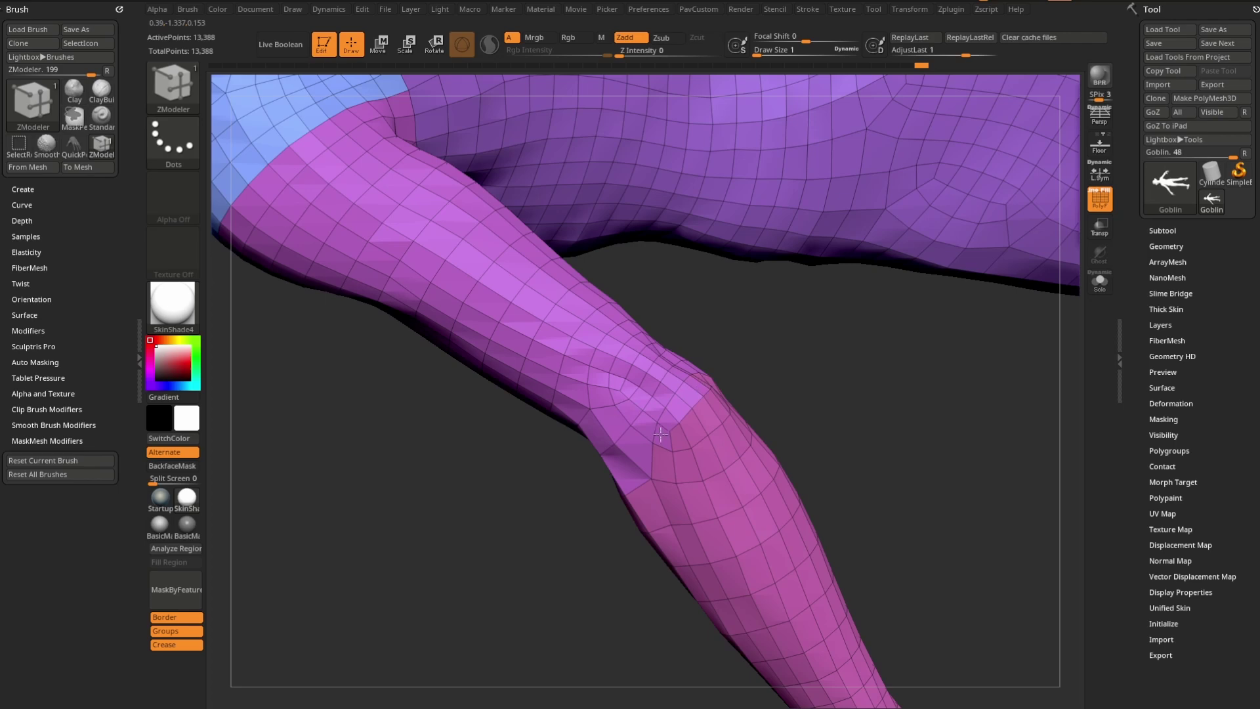
right_click_drag(653, 451, 682, 406)
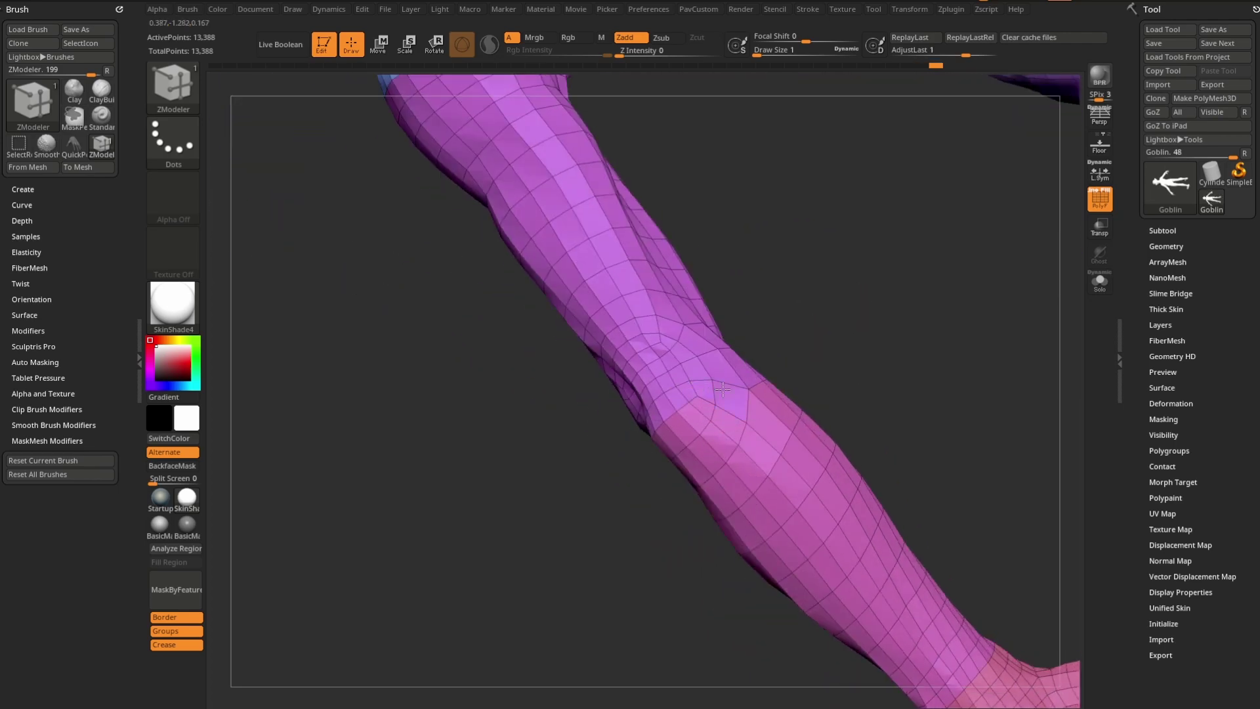
left_click_drag(550, 527, 747, 453)
left_click_drag(525, 565, 630, 342)
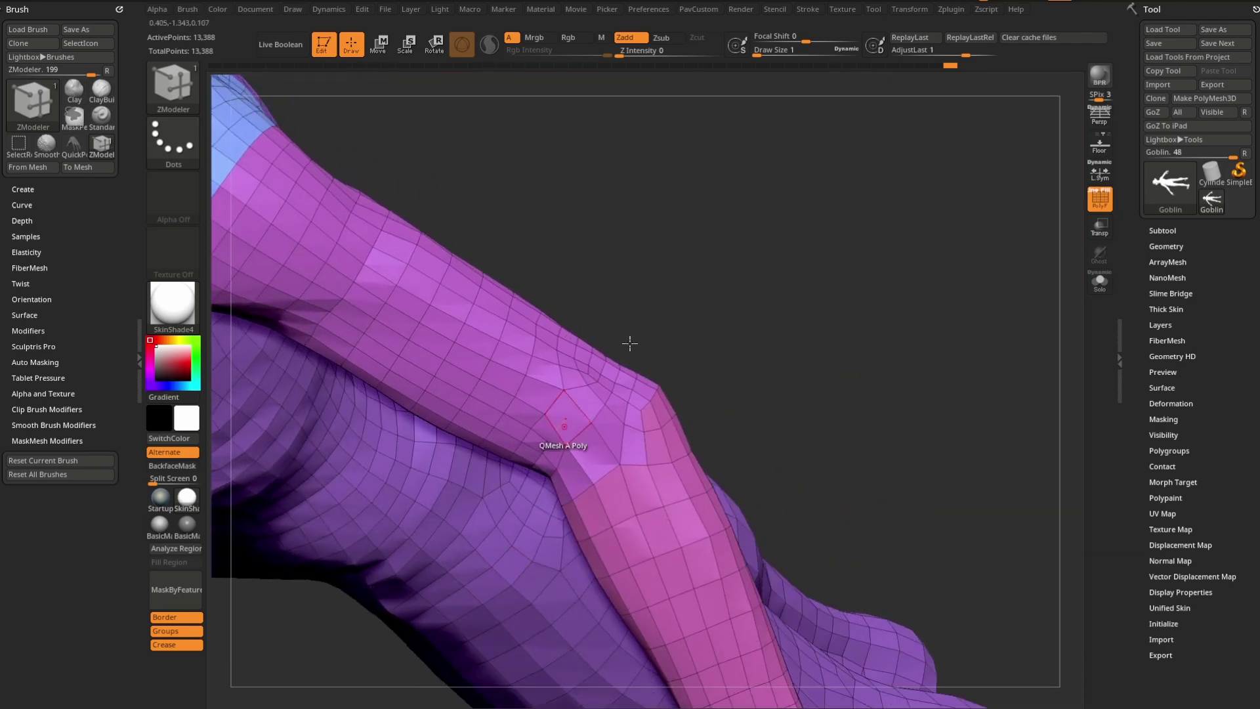
left_click(659, 484)
left_click_drag(717, 300, 633, 380)
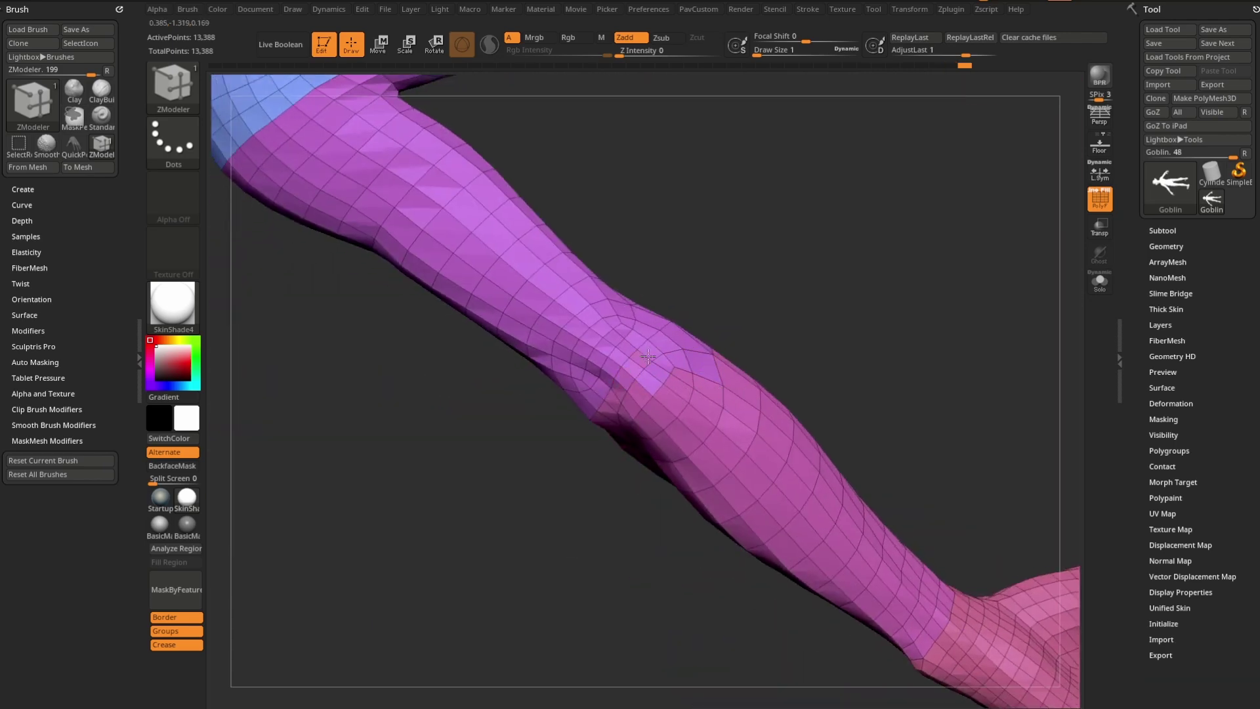
Reassign the last uneven polygons around the elbow so the forearm polygroup ends in a clean loop
left_click_drag(796, 287, 737, 398)
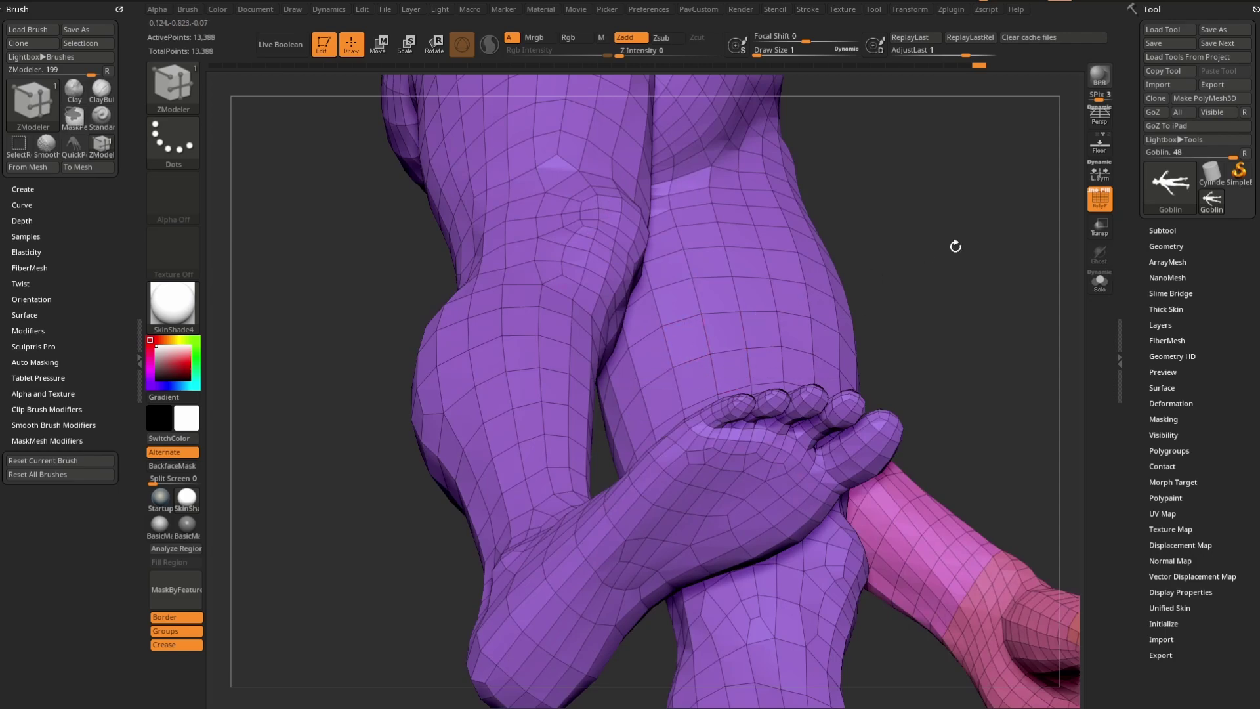
left_click_drag(957, 246, 836, 291)
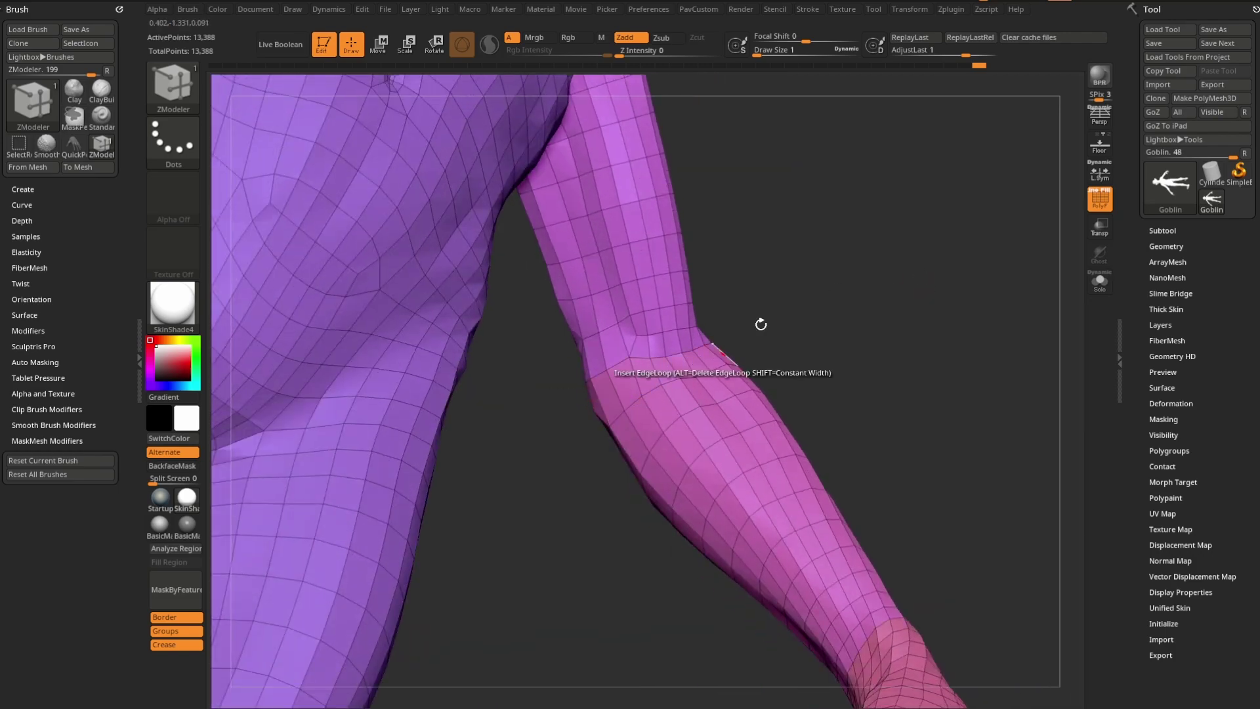
key("ctrl+shift+z")
key("ctrl+shift+z")
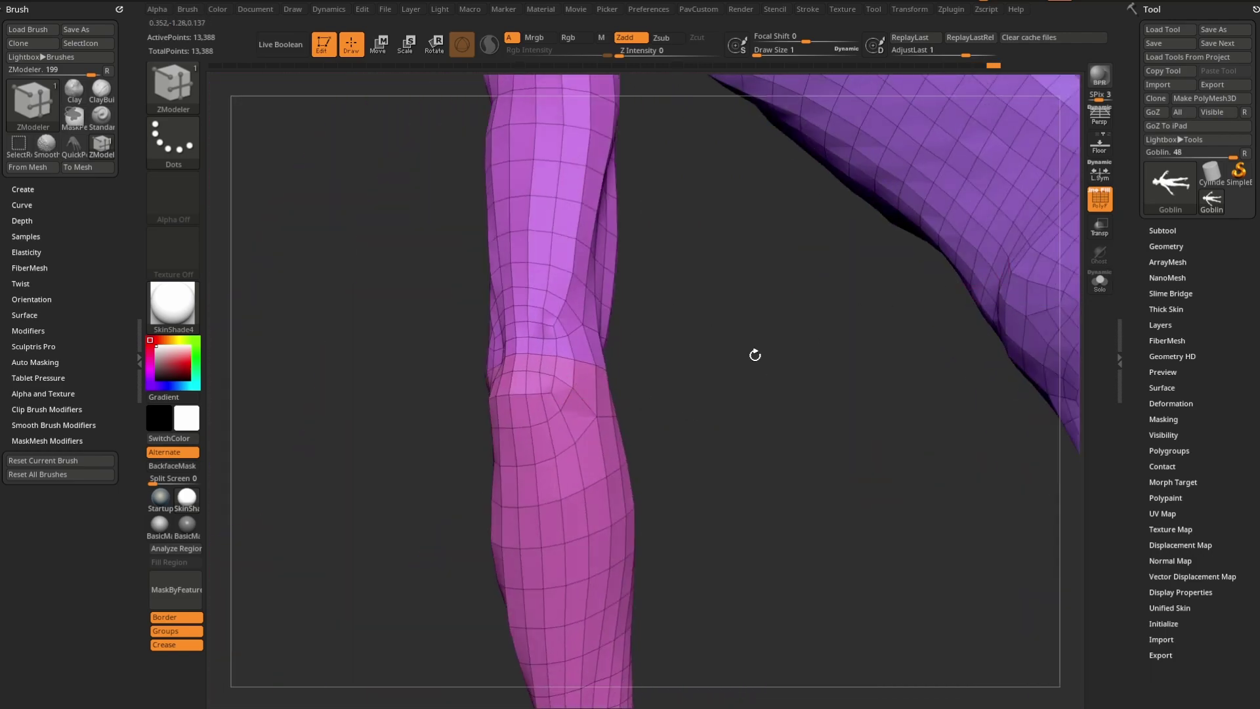
key("ctrl+shift+z")
key("ctrl+shift+z")
key("ctrl+shift+z")
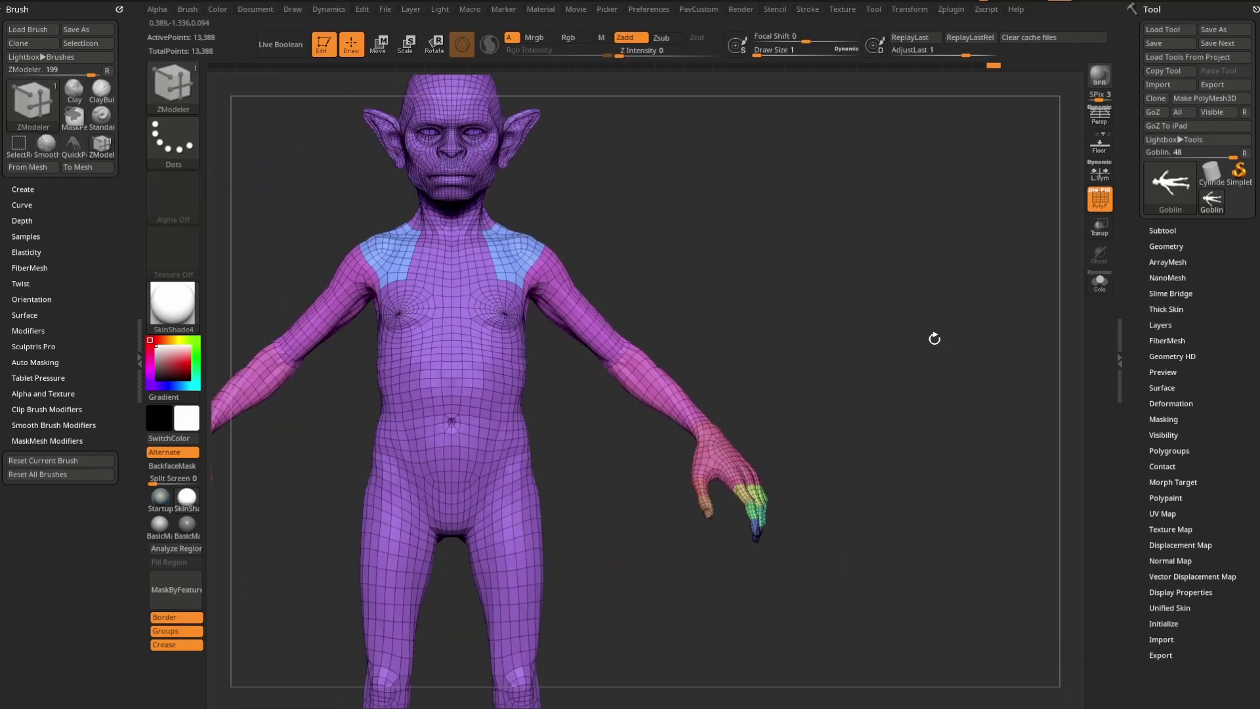
Isolate the thumb tip's polygroup, then grow the visible area by one ring and shrink it back
left_click_drag(907, 300, 965, 289, "alt")
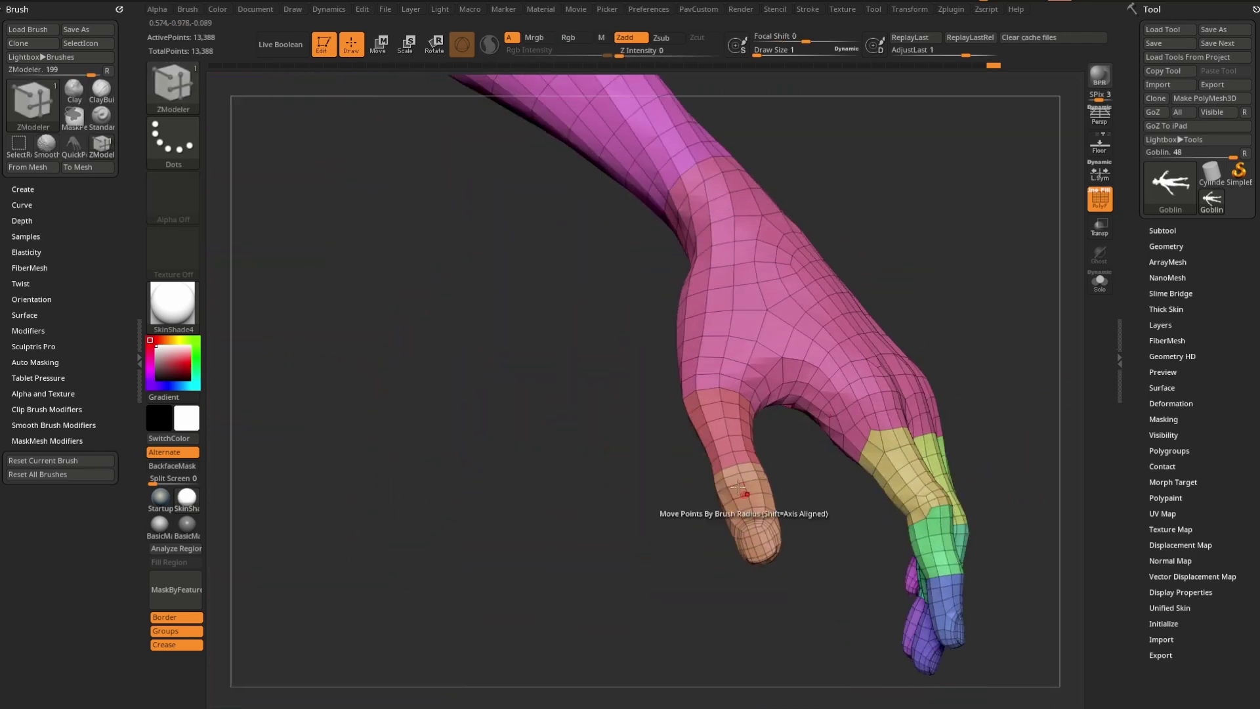
left_click_drag(811, 509, 701, 480)
key("ctrl+shift+z")
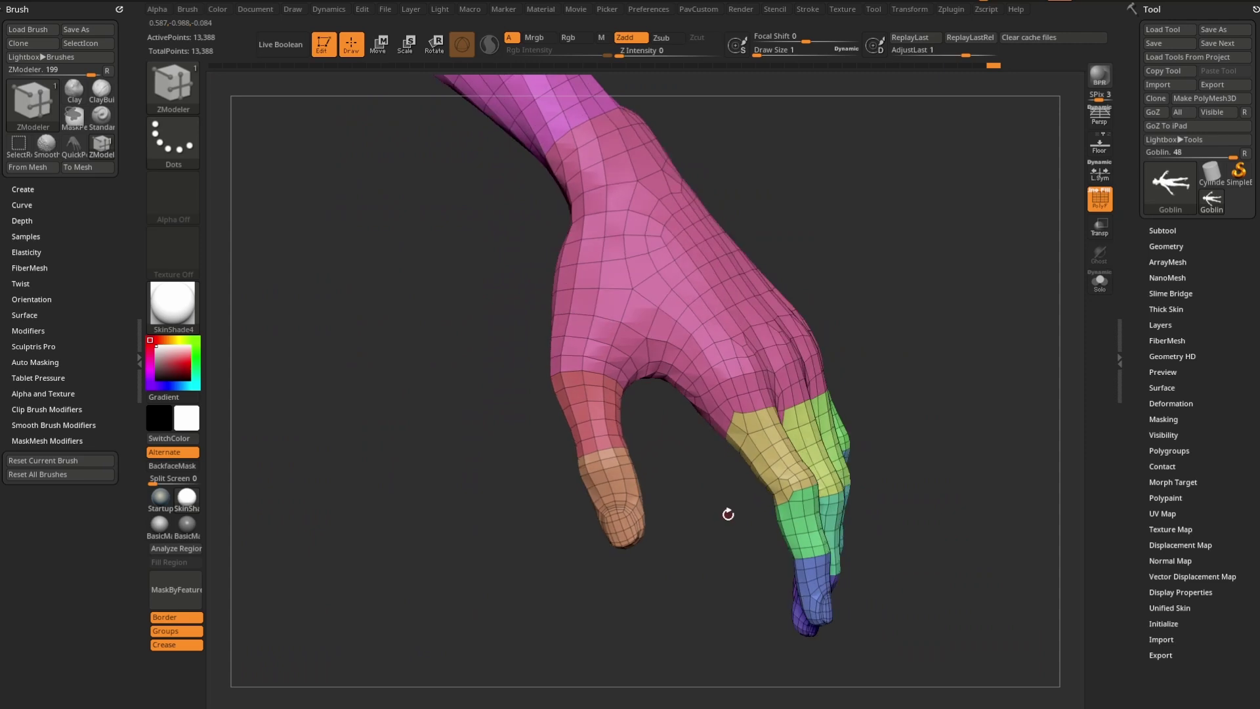
left_click(622, 481, "ctrl+shift")
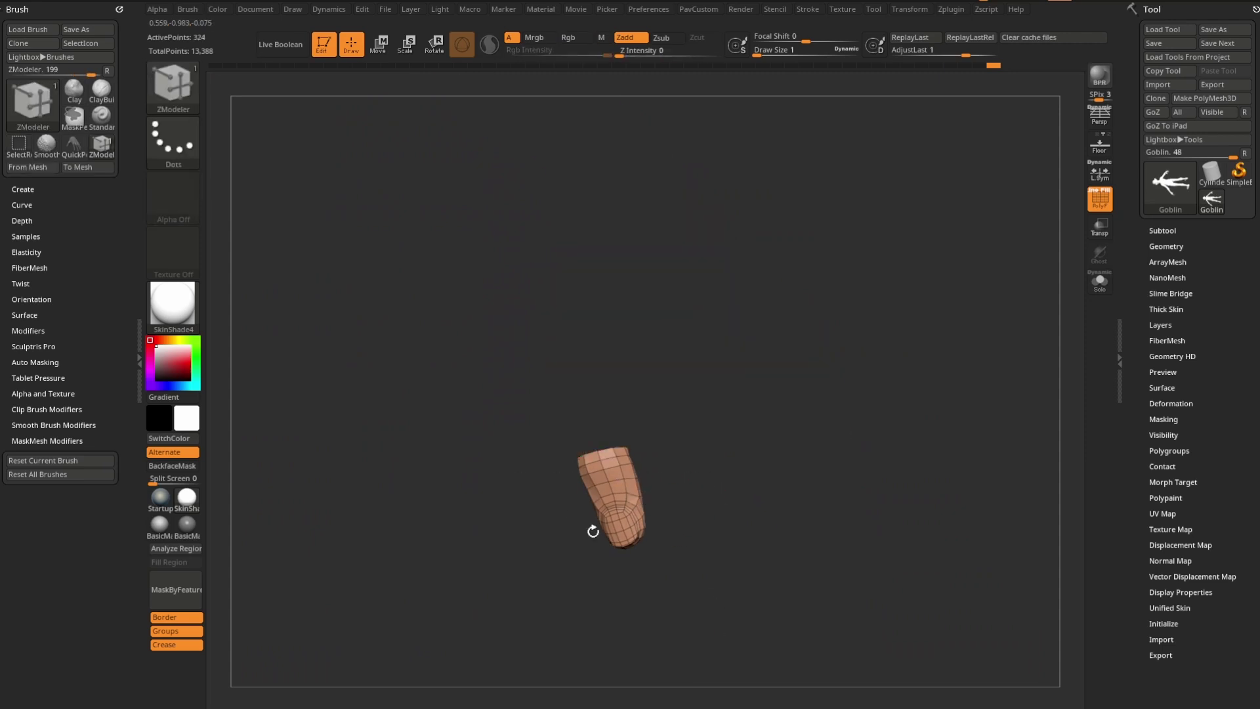
left_click(1164, 435)
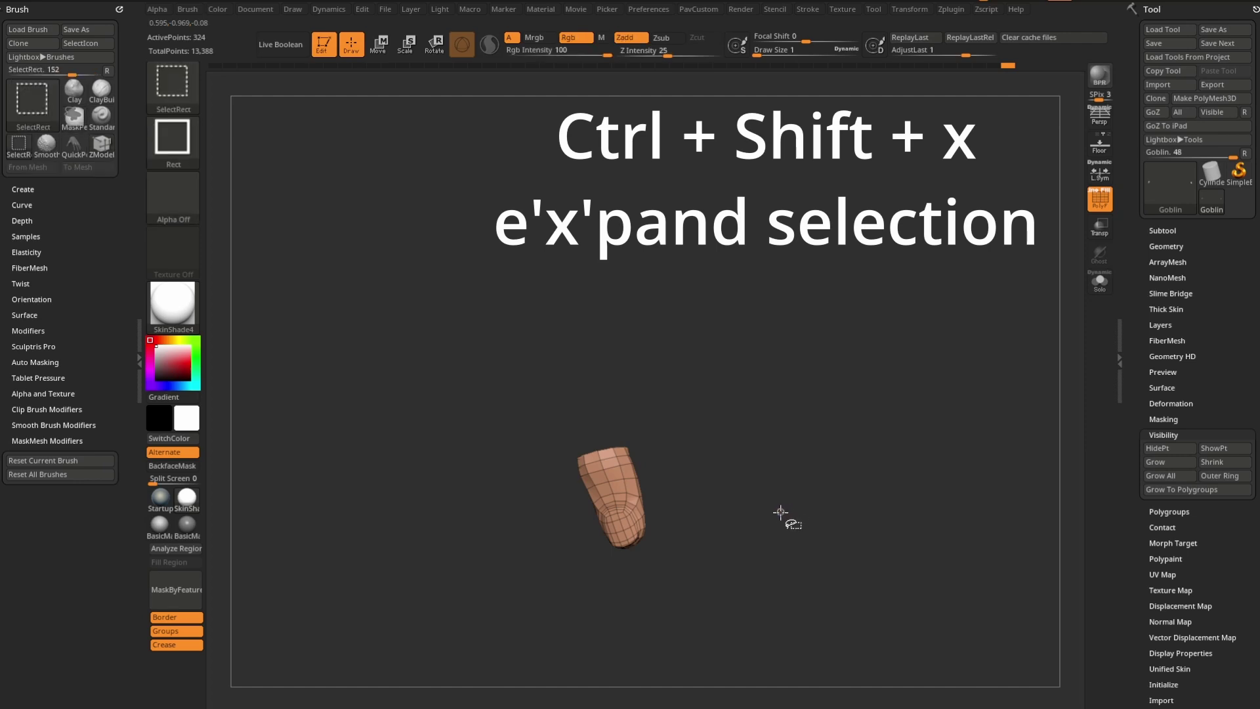
key("ctrl+shift+x")
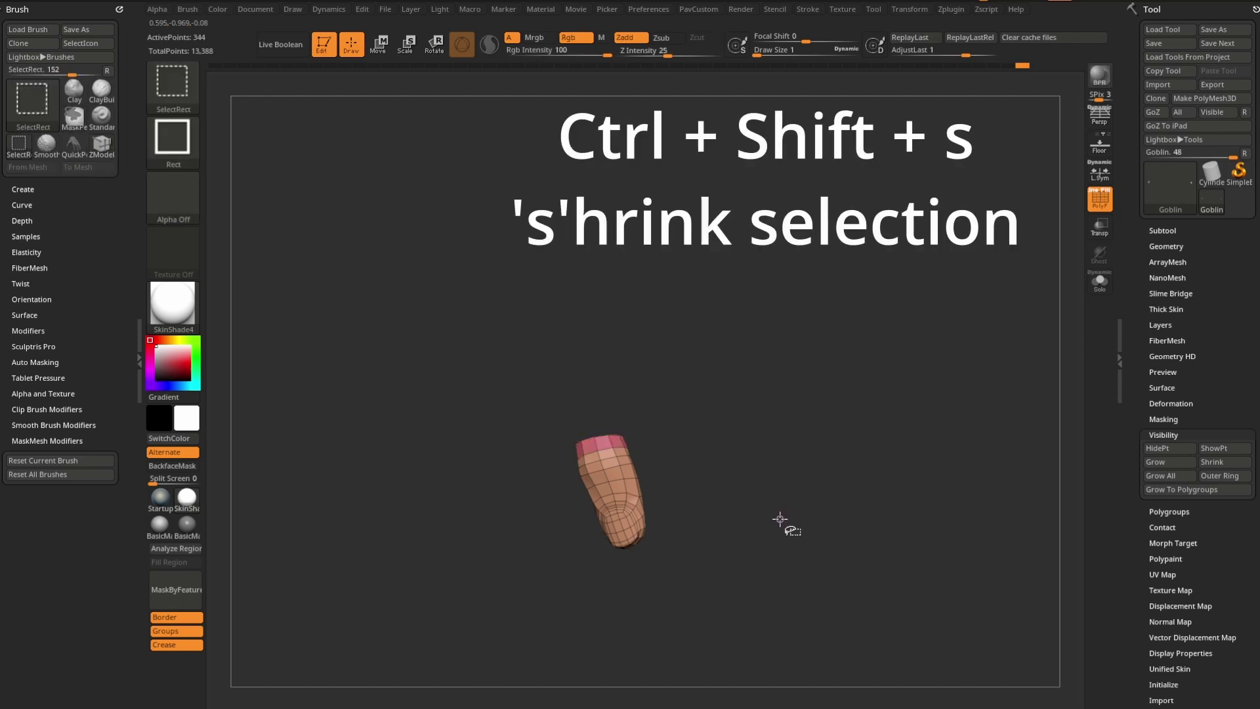
key("ctrl+shift+s")
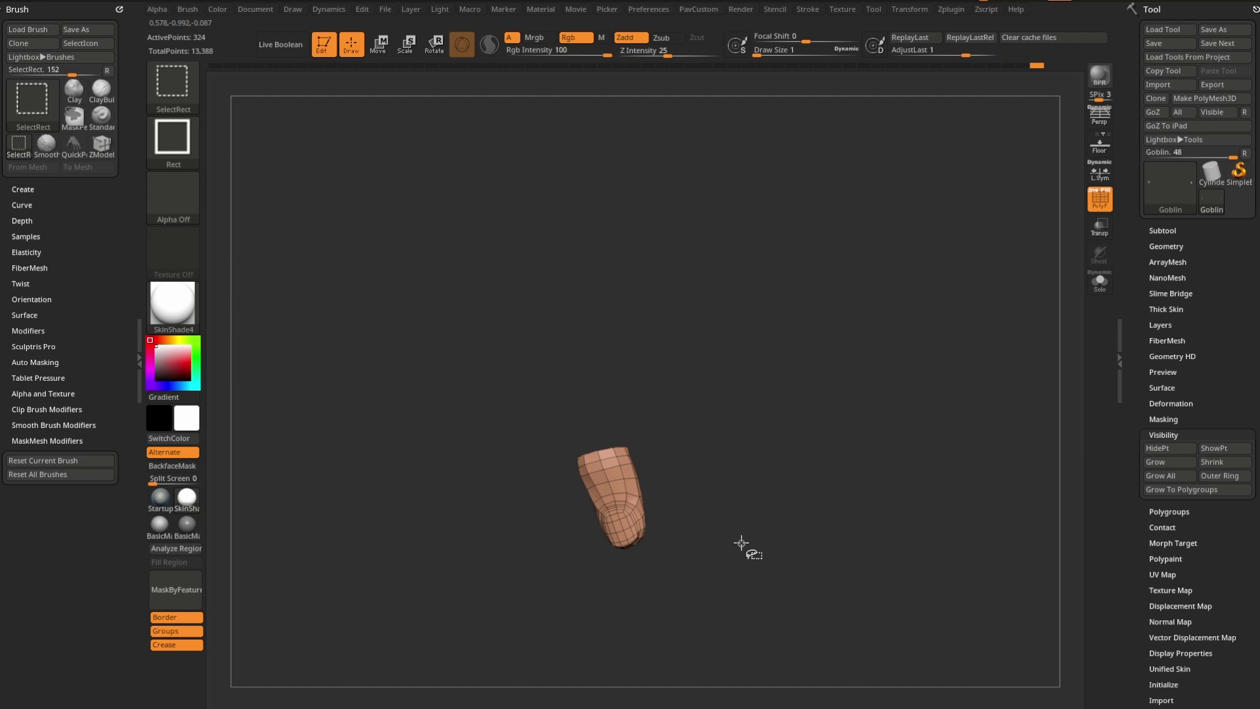
Shrink the visible thumb tip by one ring, give it a new polygroup, and show the full mesh
key("ctrl+shift+s")
key("shift+f")
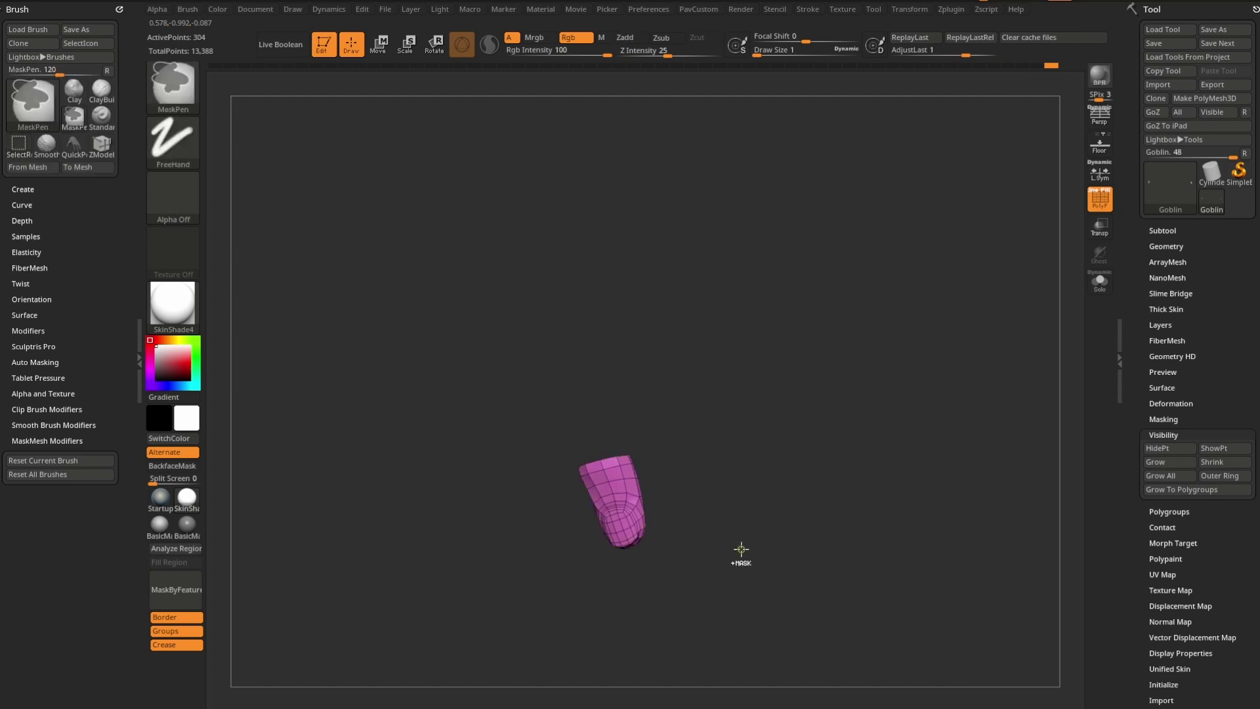
left_click(725, 546, "ctrl+shift")
Merge the leftover strip at the thumb joint with the thumb's base section into one new polygroup, keeping ZModeler as the brush
key("b")
key("z")
key("m")
left_click_drag(680, 500, 641, 501)
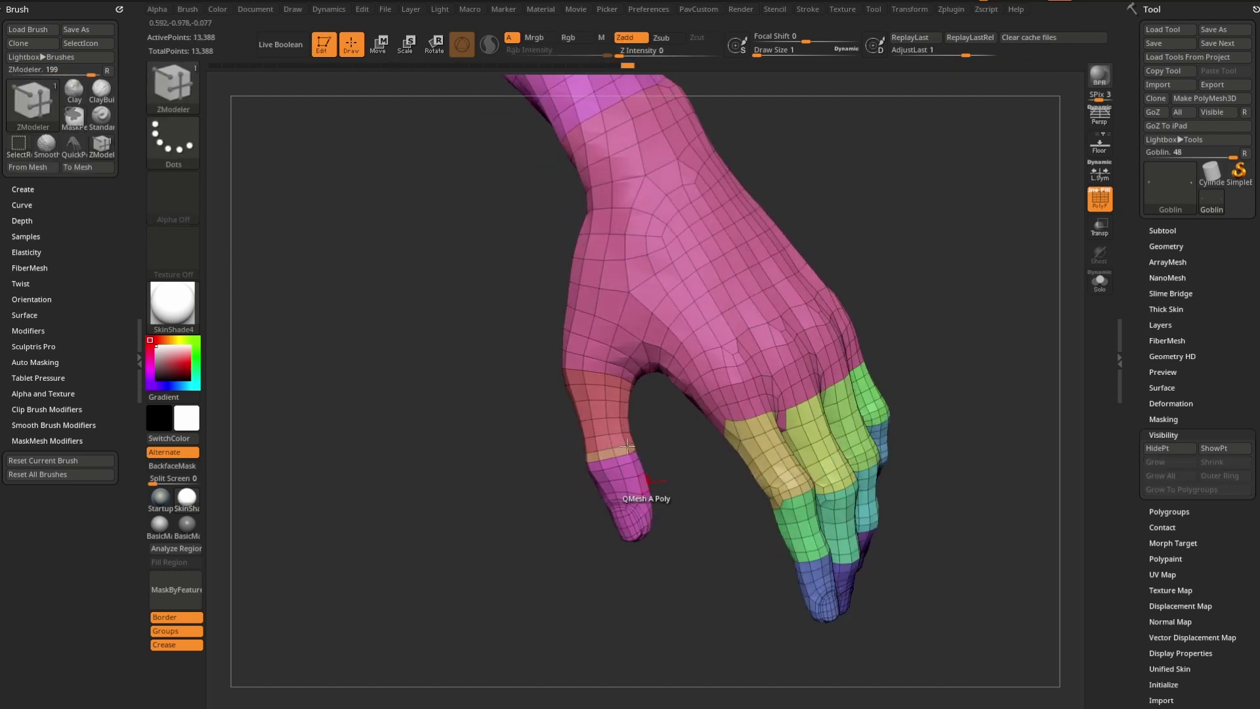
key("ctrl+shift")
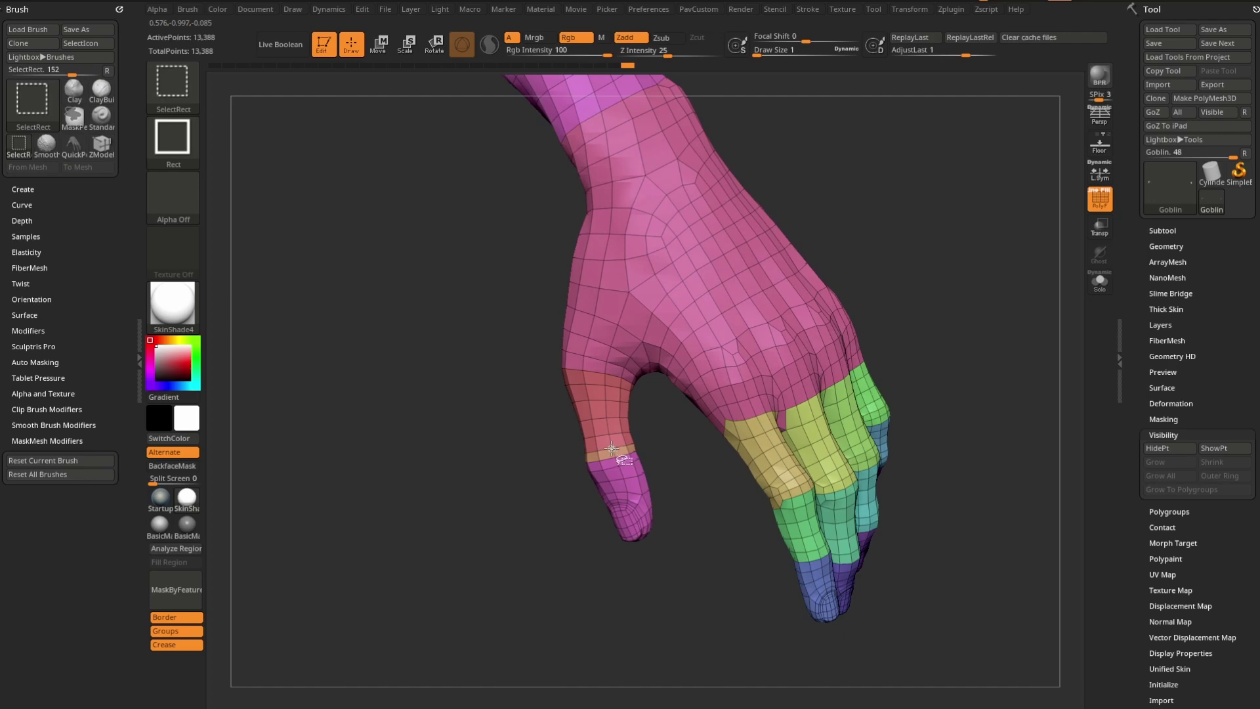
left_click(612, 448, "ctrl+shift")
key("ctrl+w")
left_click(656, 501, "ctrl+shift")
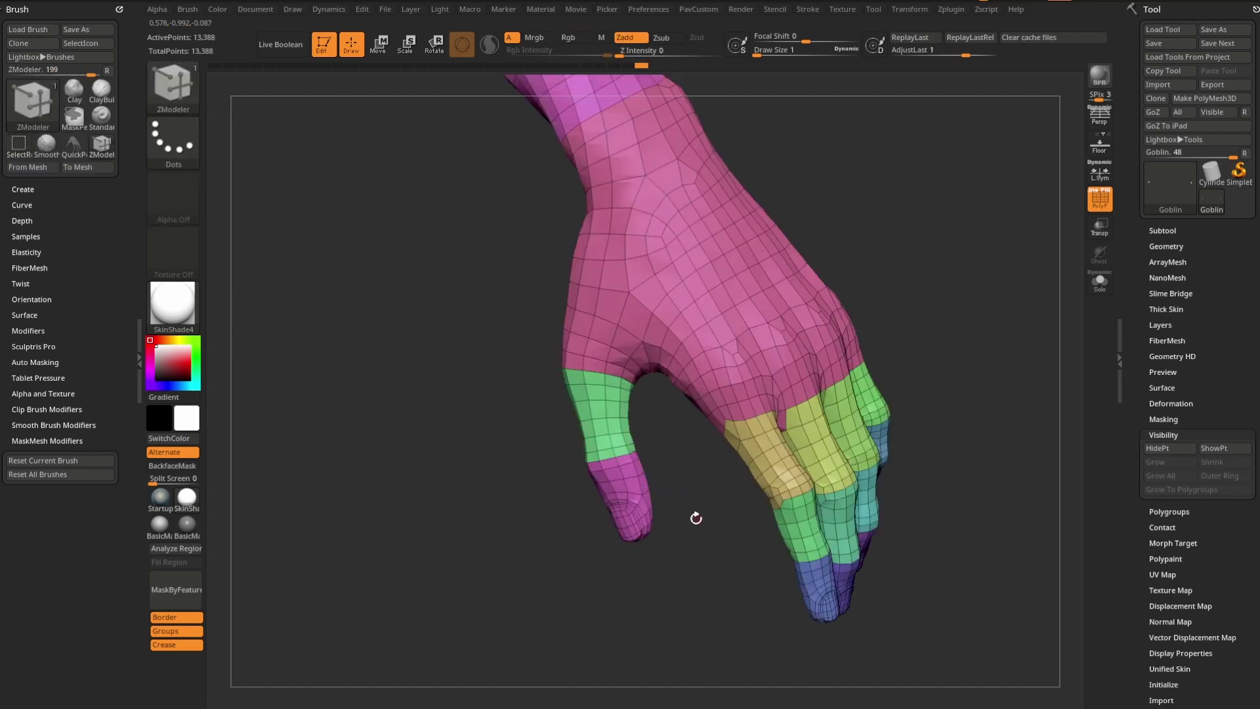
Extend the thumb's base polygroup over the stray palm polygons with ZModeler to even out its border with the hand
left_click_drag(696, 518, 679, 402)
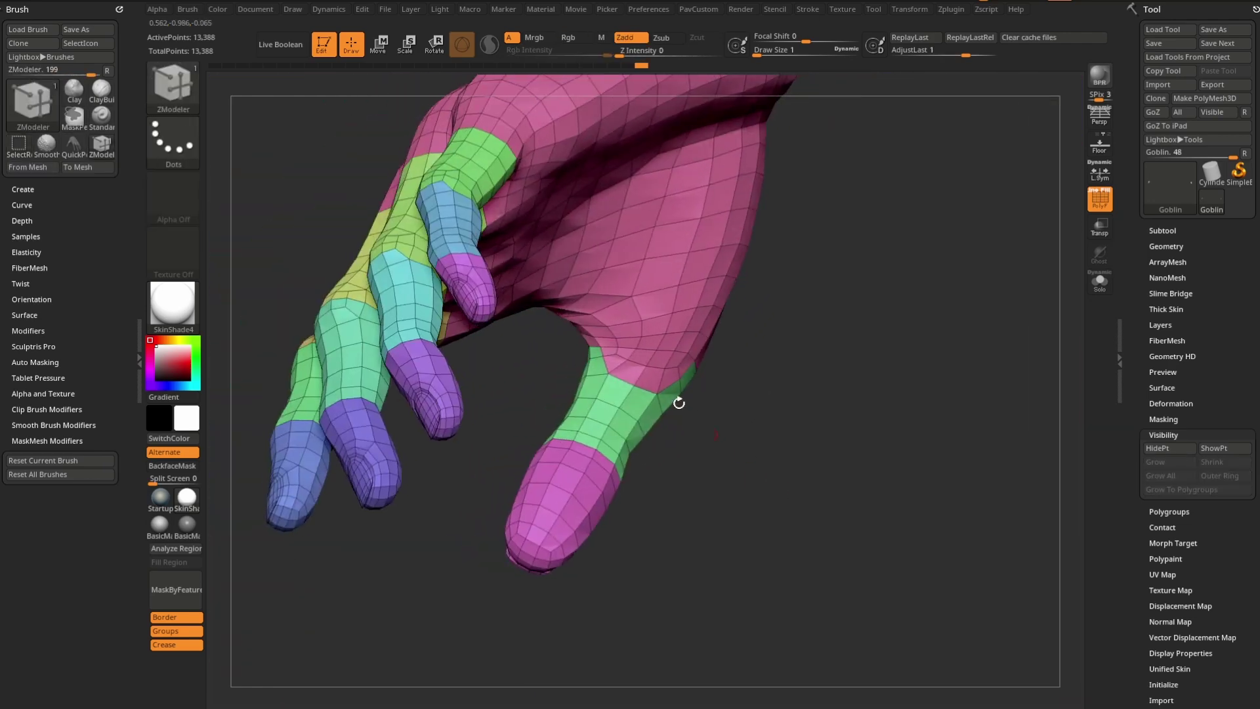
left_click_drag(764, 390, 759, 470, "alt")
left_click(646, 440, "alt")
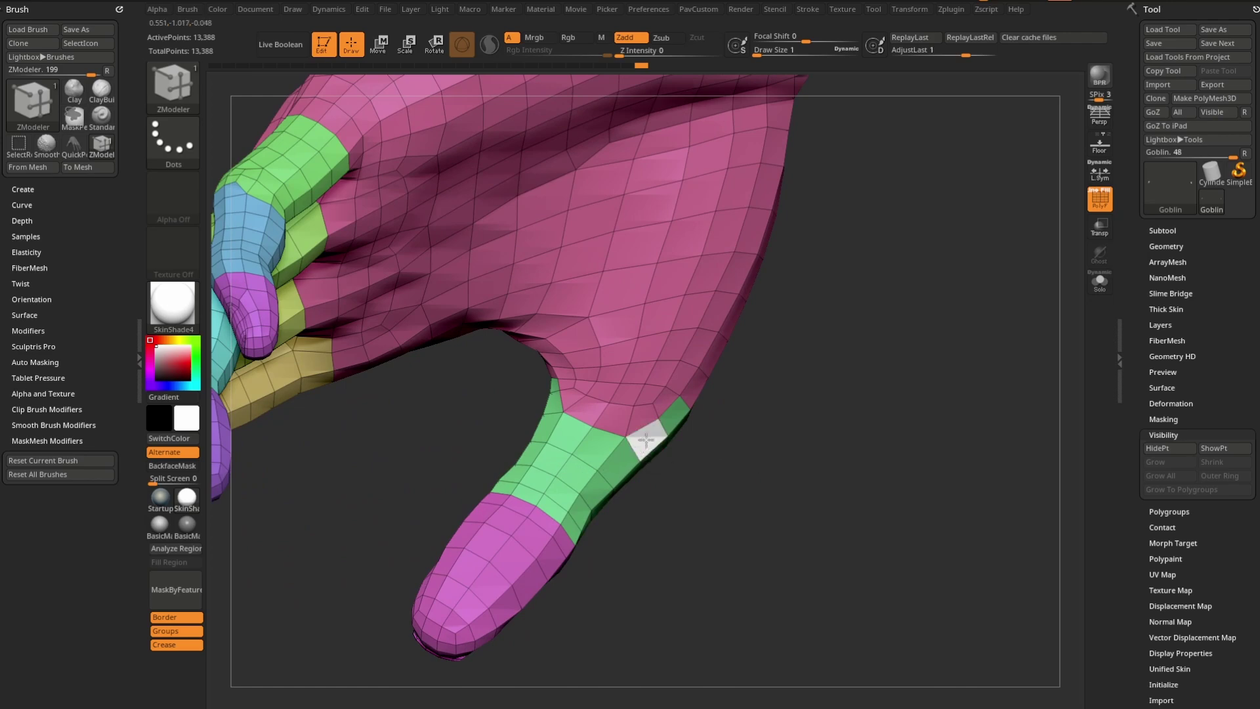
left_click(646, 441)
left_click(614, 468)
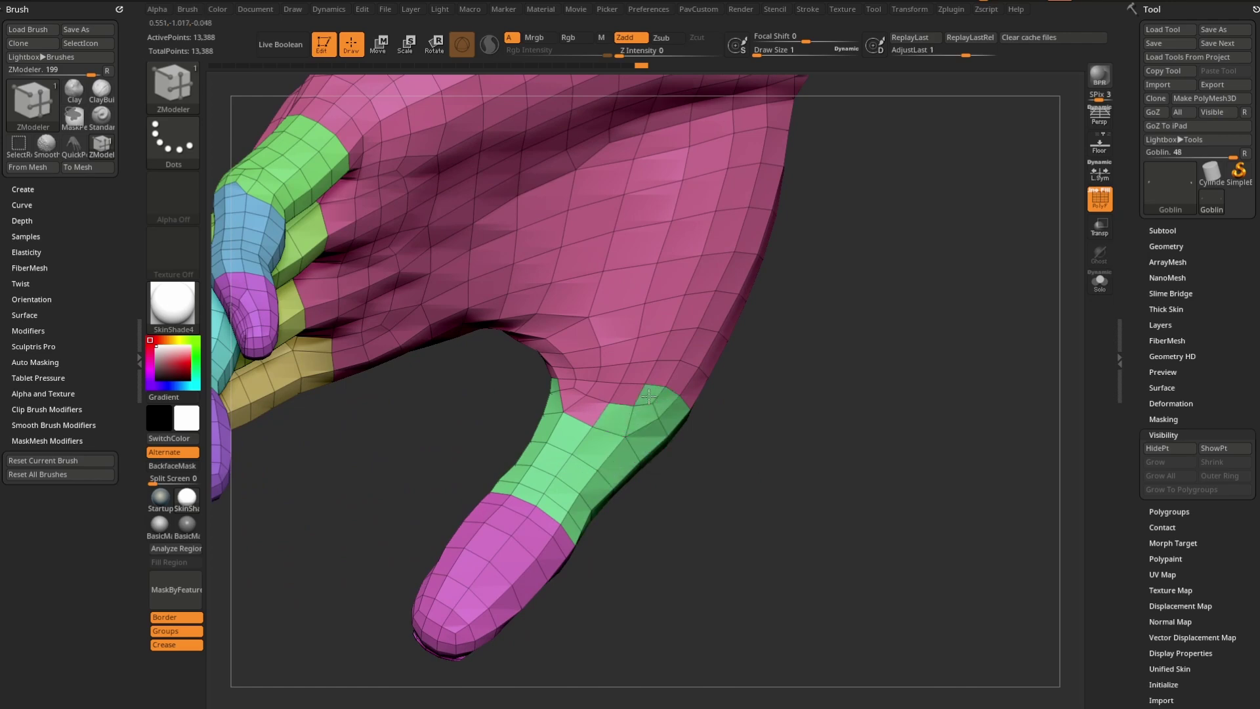
left_click(595, 409)
Try to switch to the QuickPolygroup brush
left_click_drag(820, 502, 635, 656, "alt")
left_click_drag(498, 656, 564, 593)
key("b")
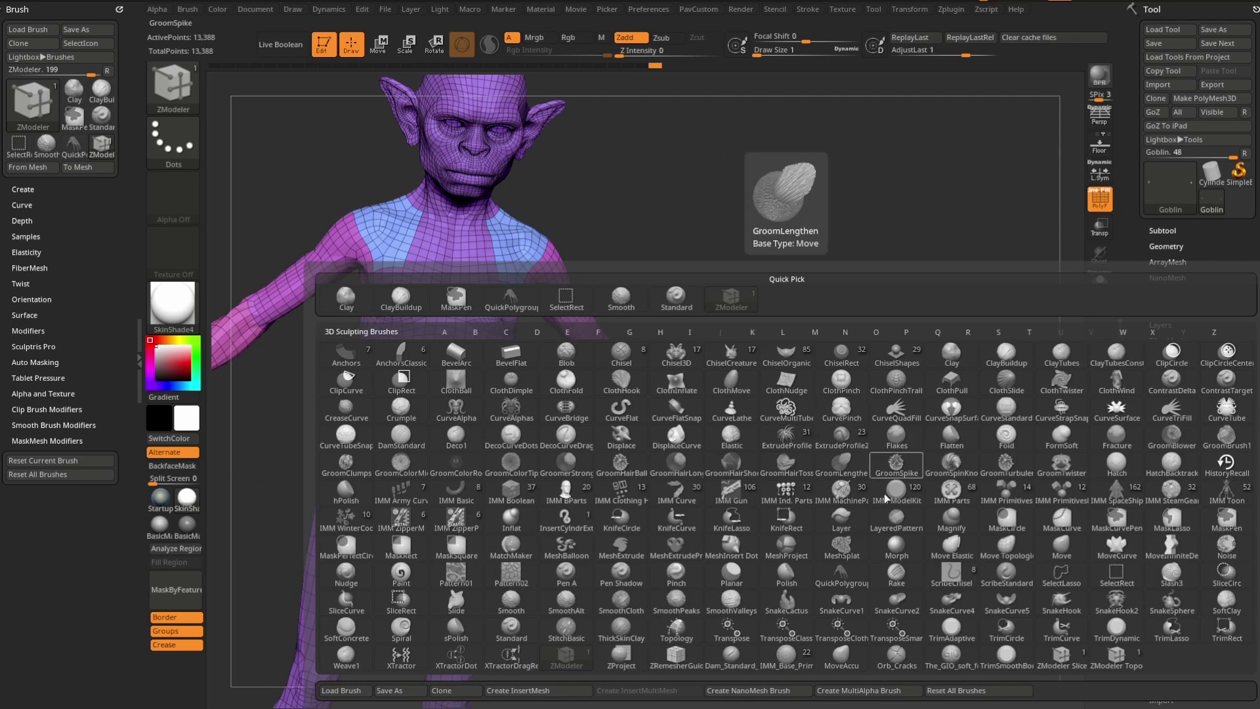
left_click(841, 583)
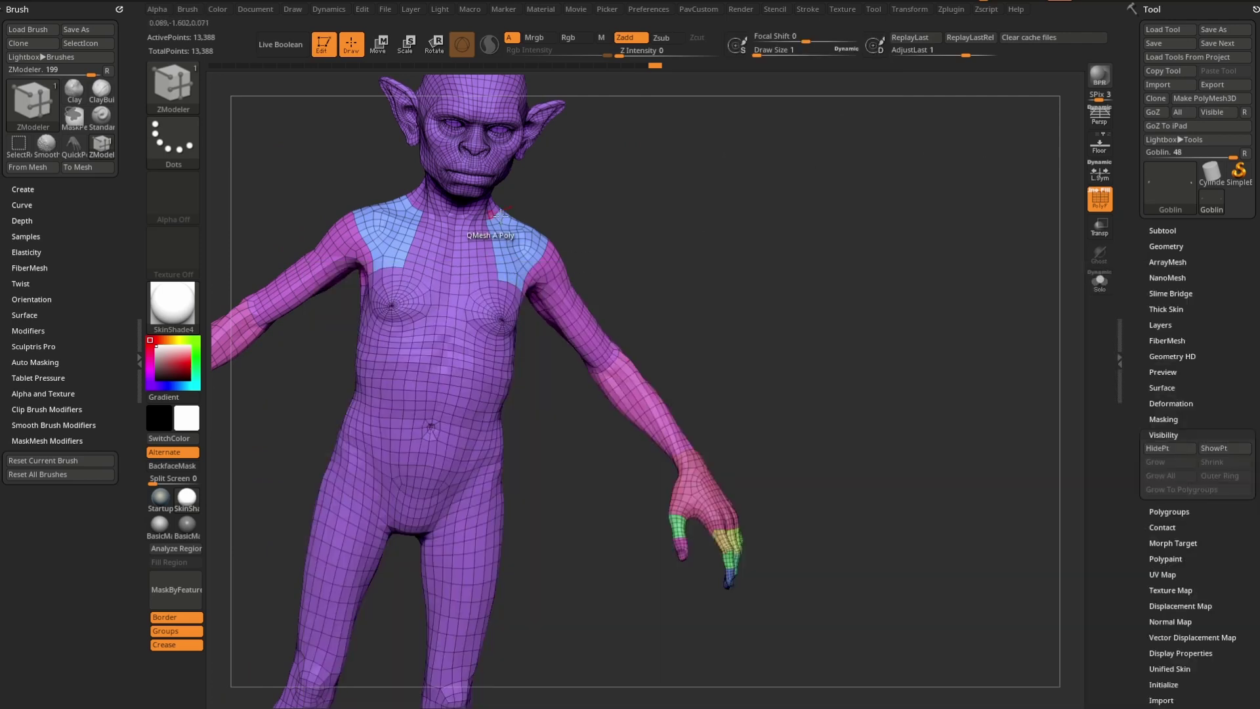
Mask the upper body by topology from the hip down the thigh with the Move gizmo, leaving the legs unmasked
left_click_drag(893, 451, 782, 440)
left_click_drag(688, 593, 828, 329)
left_click_drag(818, 486, 722, 451)
left_click_drag(821, 440, 745, 472, "alt")
key("w")
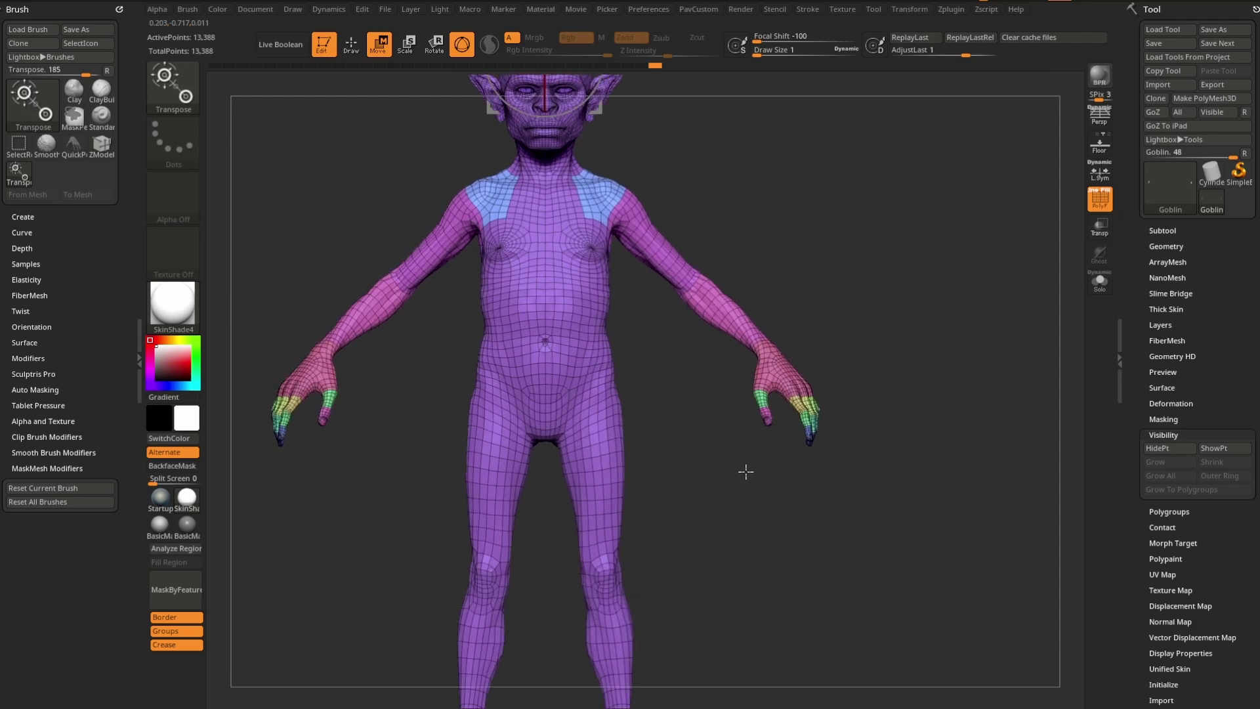
left_click(589, 389)
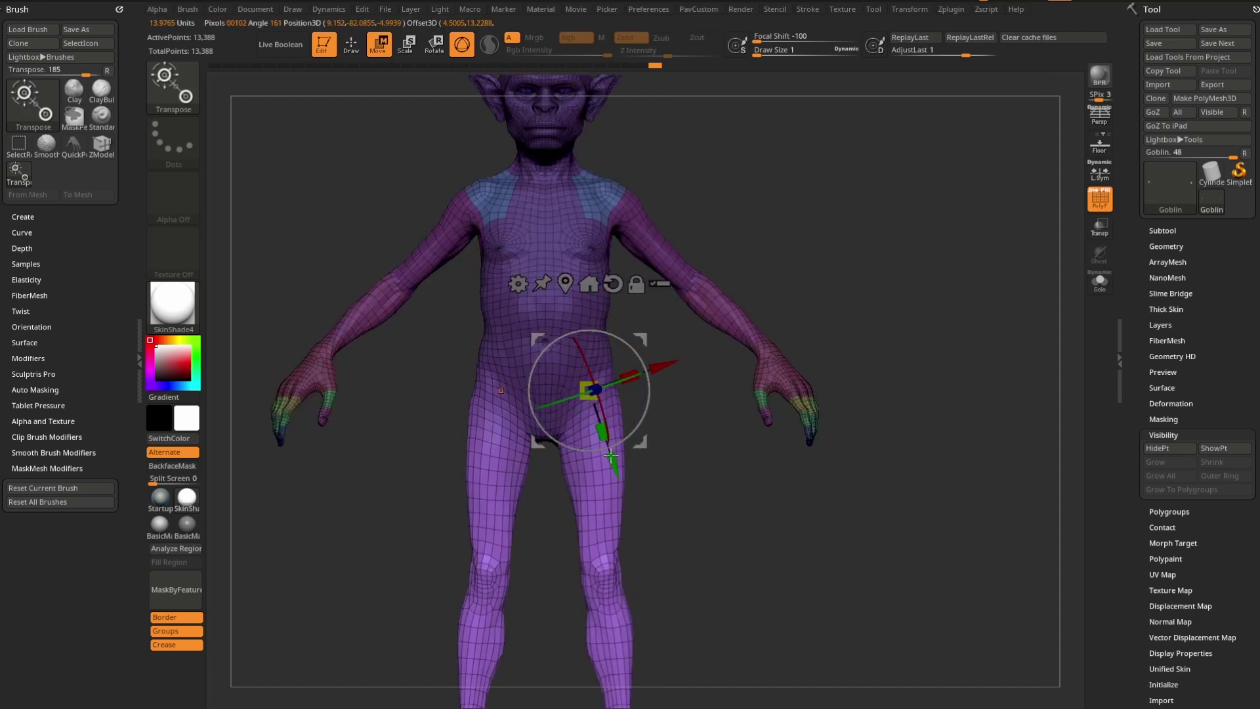
key("q")
left_click_drag(711, 478, 677, 496)
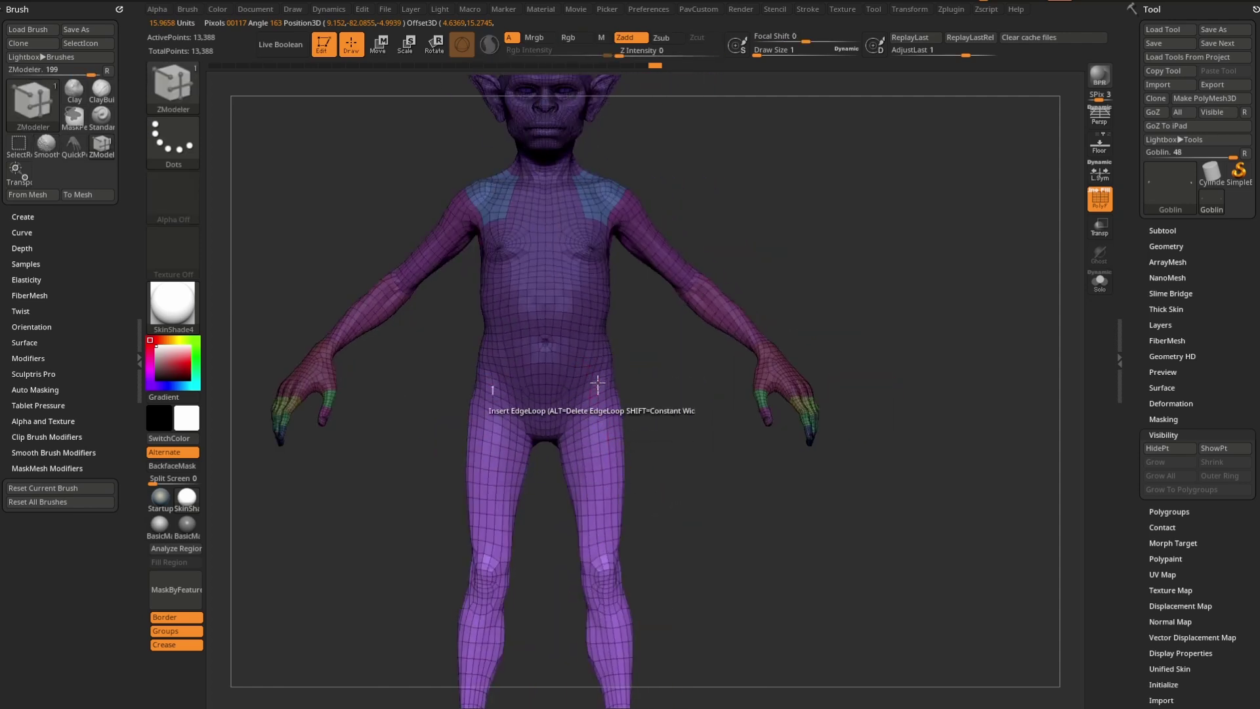
Redraw the topological mask from the hip down the leg with the Move gizmo, then clear the mask
key("w")
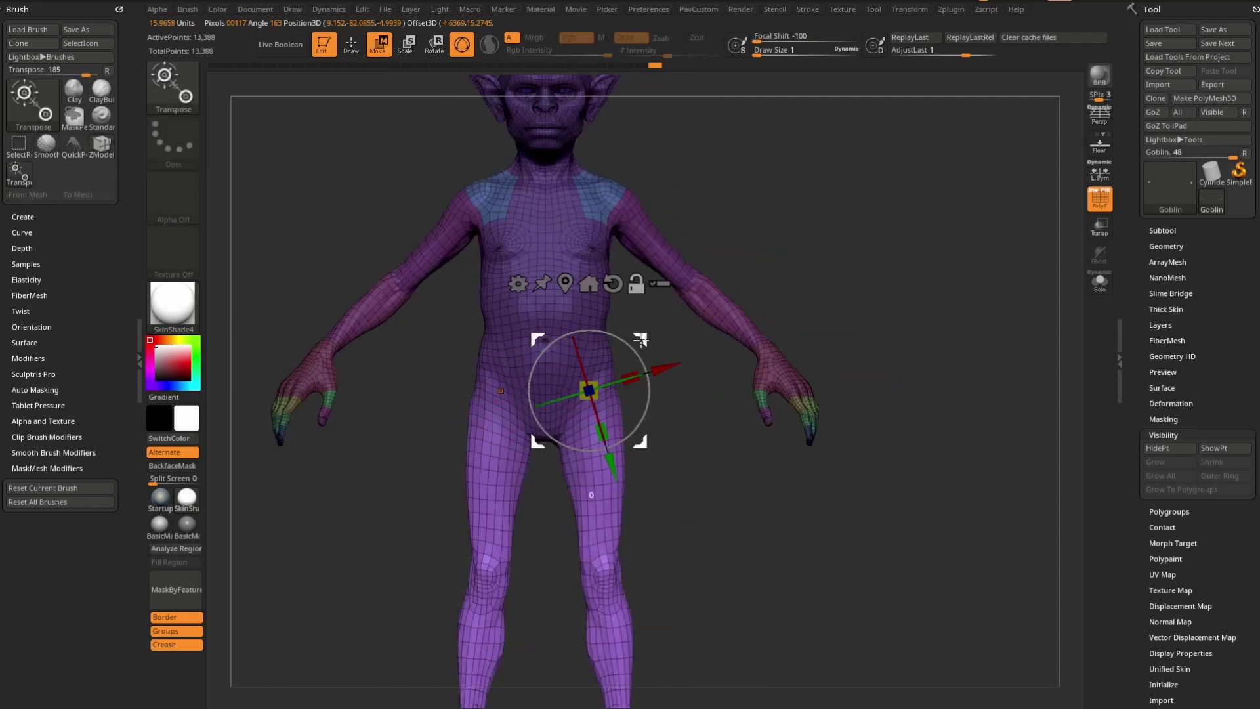
left_click(485, 556, "alt")
left_click_drag(713, 444, 671, 453, "alt")
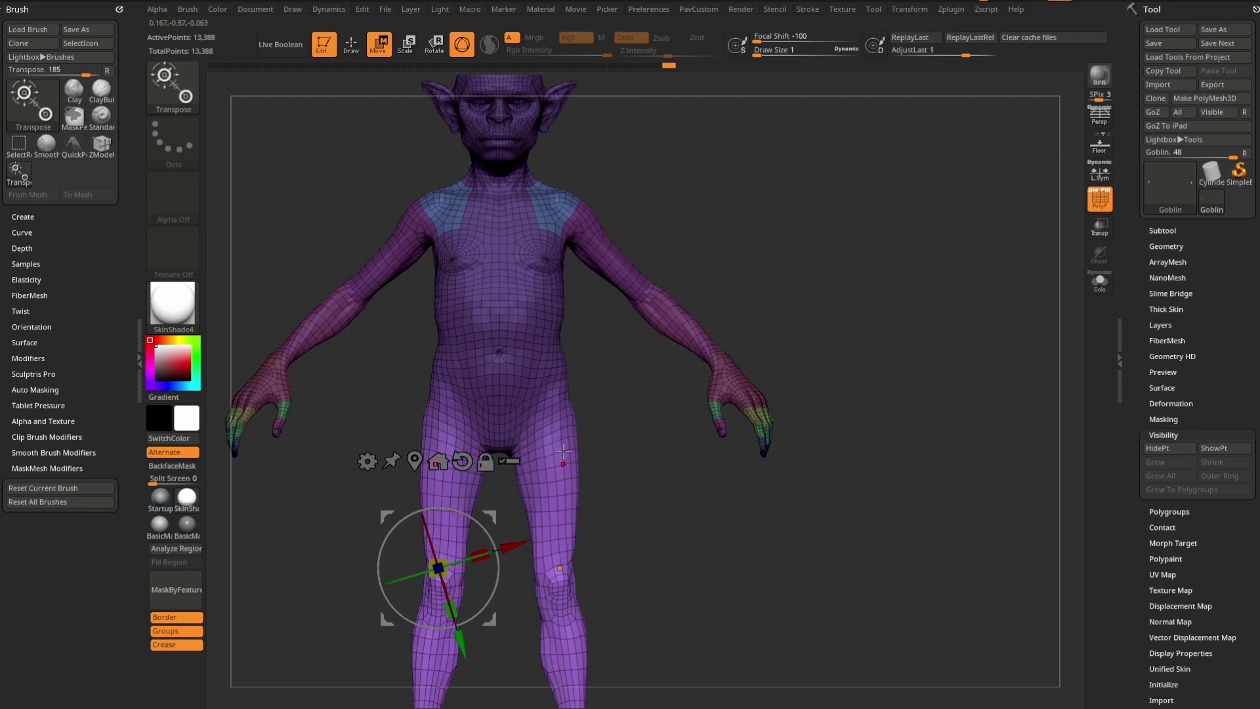
left_click_drag(551, 396, 559, 459, "alt")
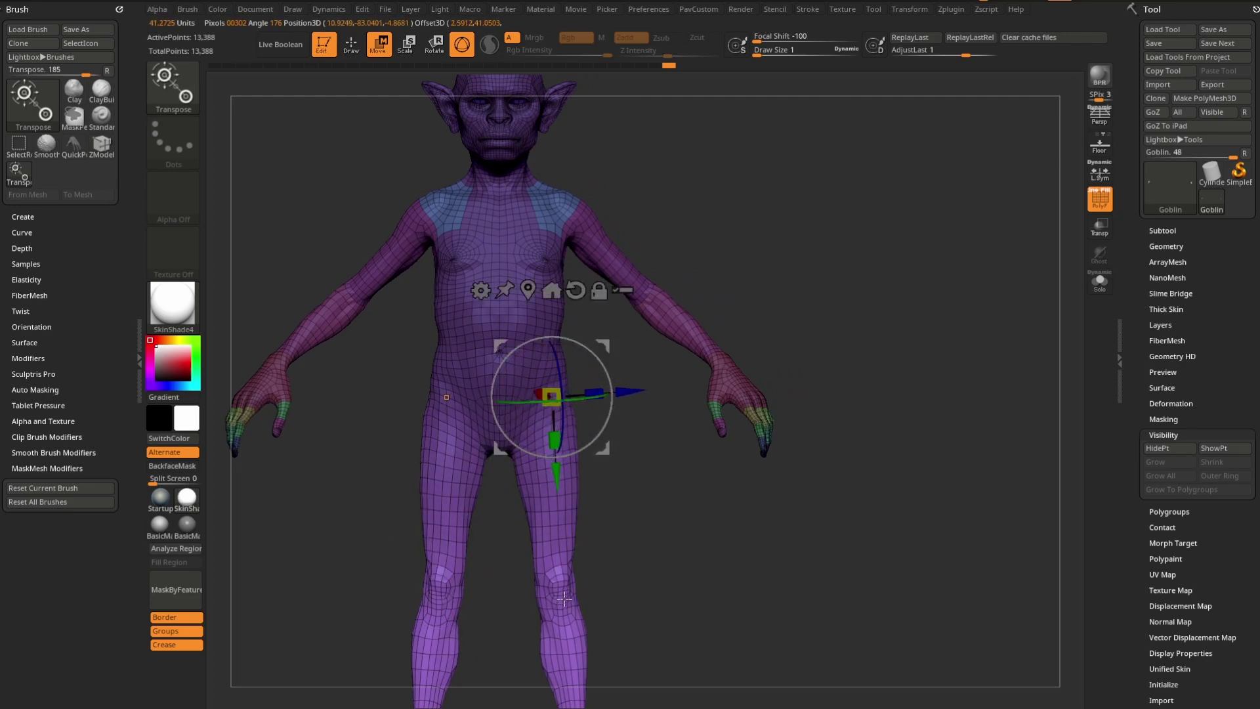
left_click_drag(667, 493, 694, 509, "ctrl")
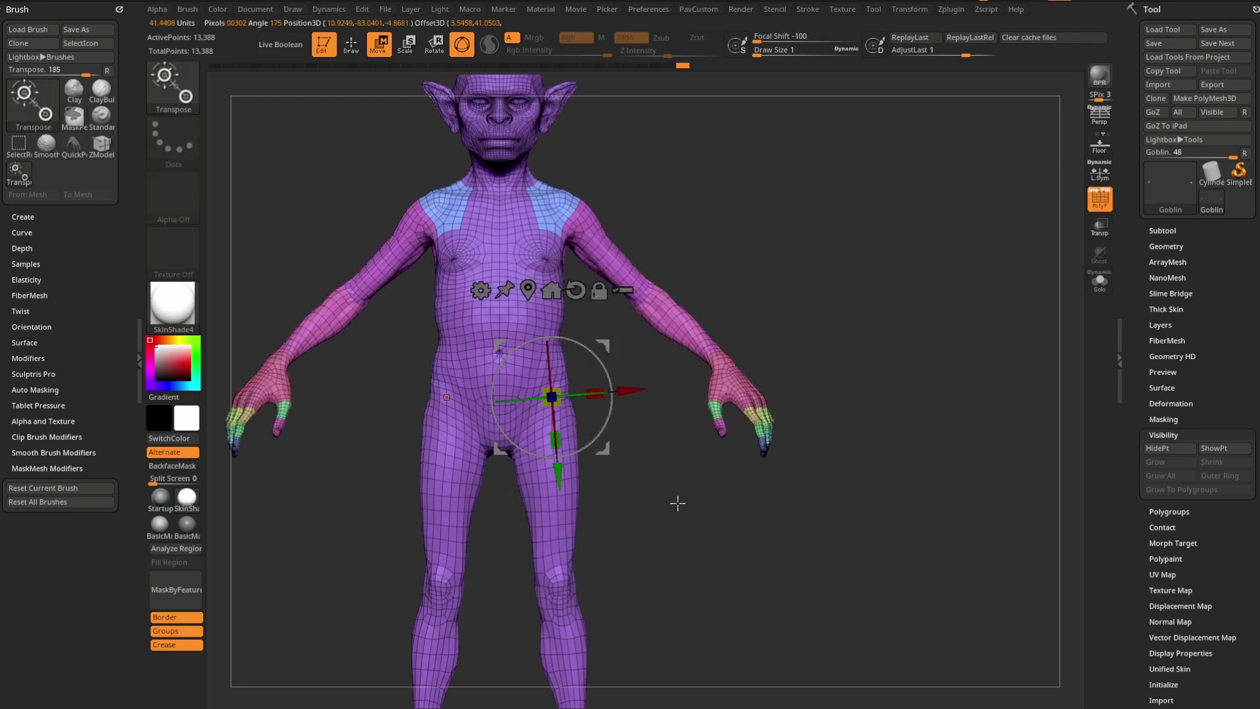
Switch to the TransposeClassic brush and mask the upper body by topology from the hip down the thigh
key("b")
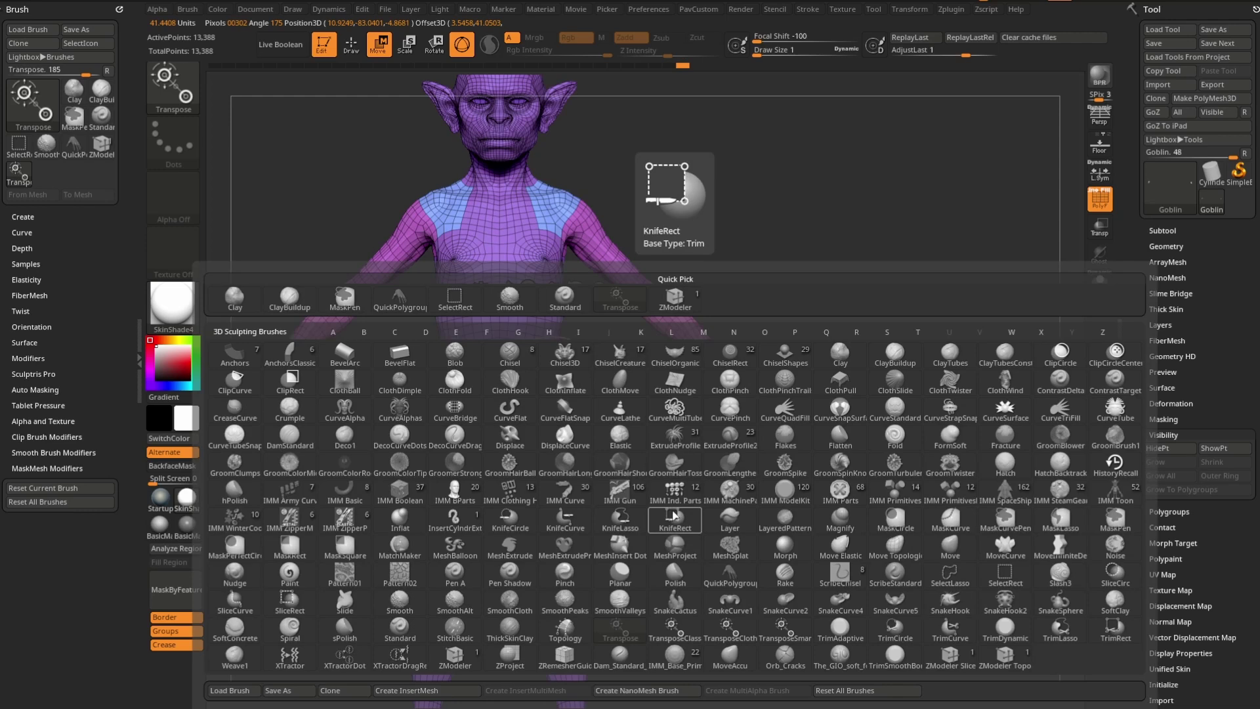
key("t")
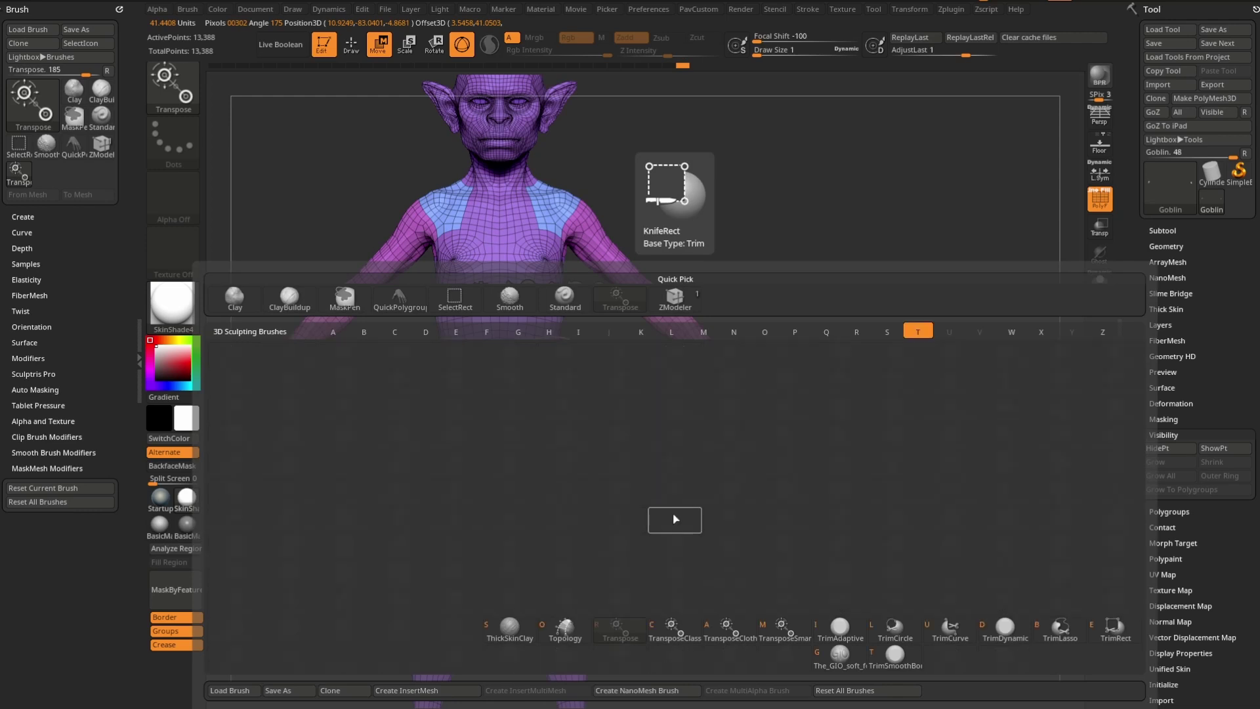
left_click(672, 635)
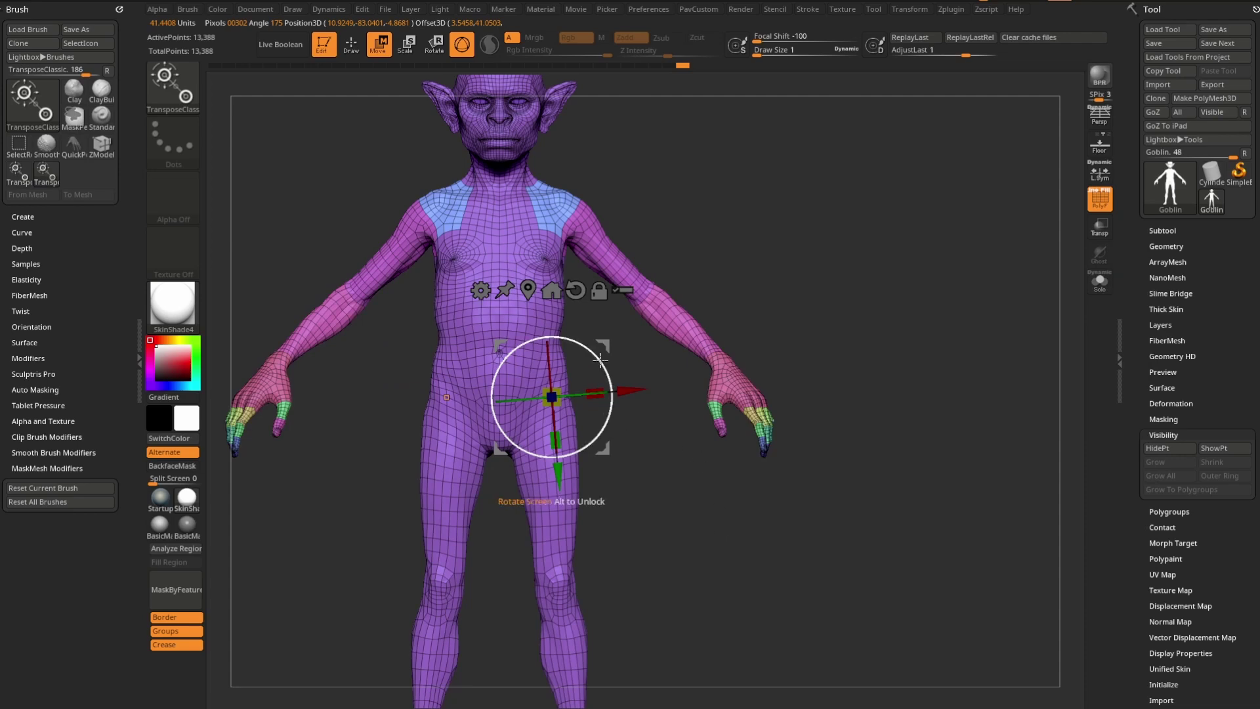
mouse_move(562, 437)
left_mouse_down("ctrl")
mouse_move(557, 413)
mouse_move(564, 512)
left_mouse_up("ctrl")
Try blurring the edge of the upper-body mask, then hide the mask display
key("q")
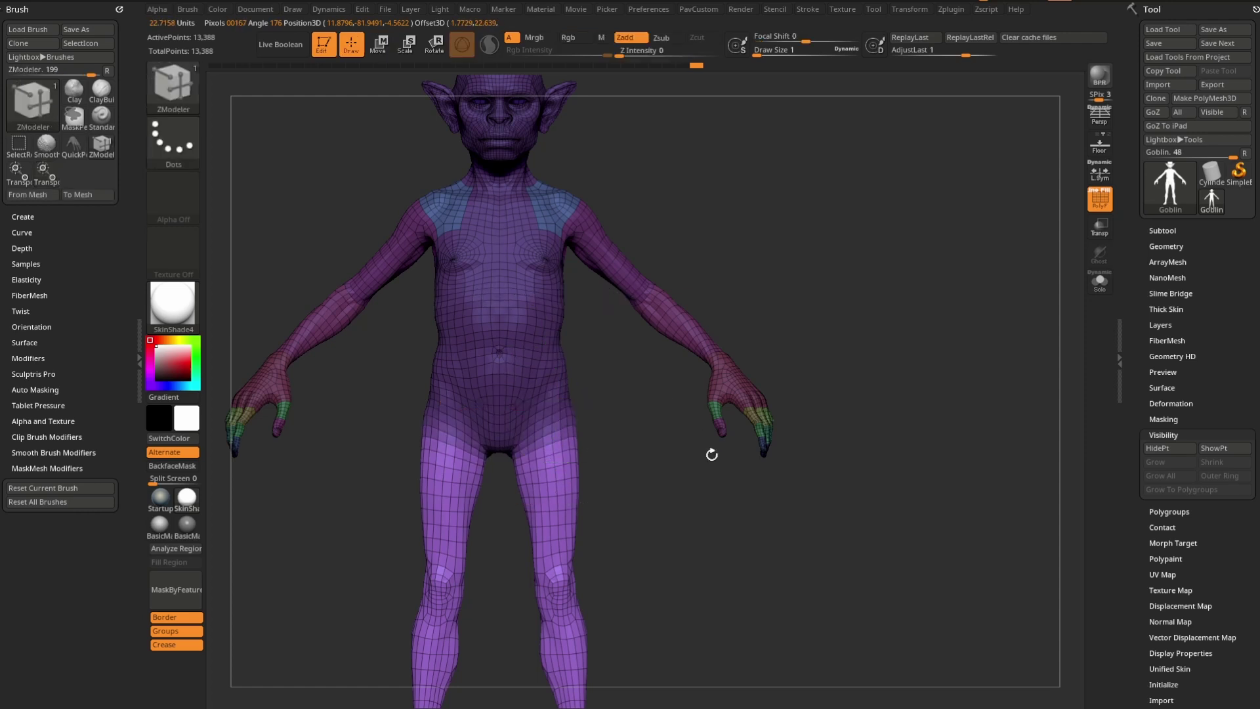
key("ctrl")
left_click(531, 332, "ctrl")
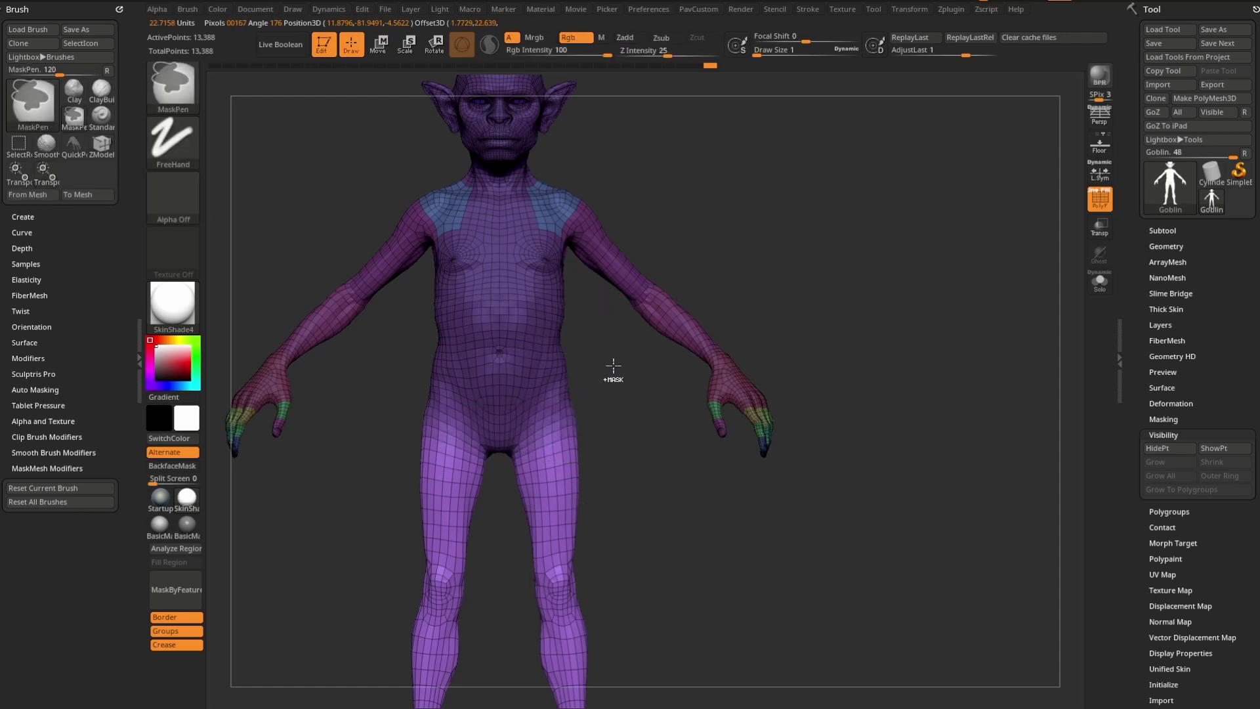
left_click(1163, 419)
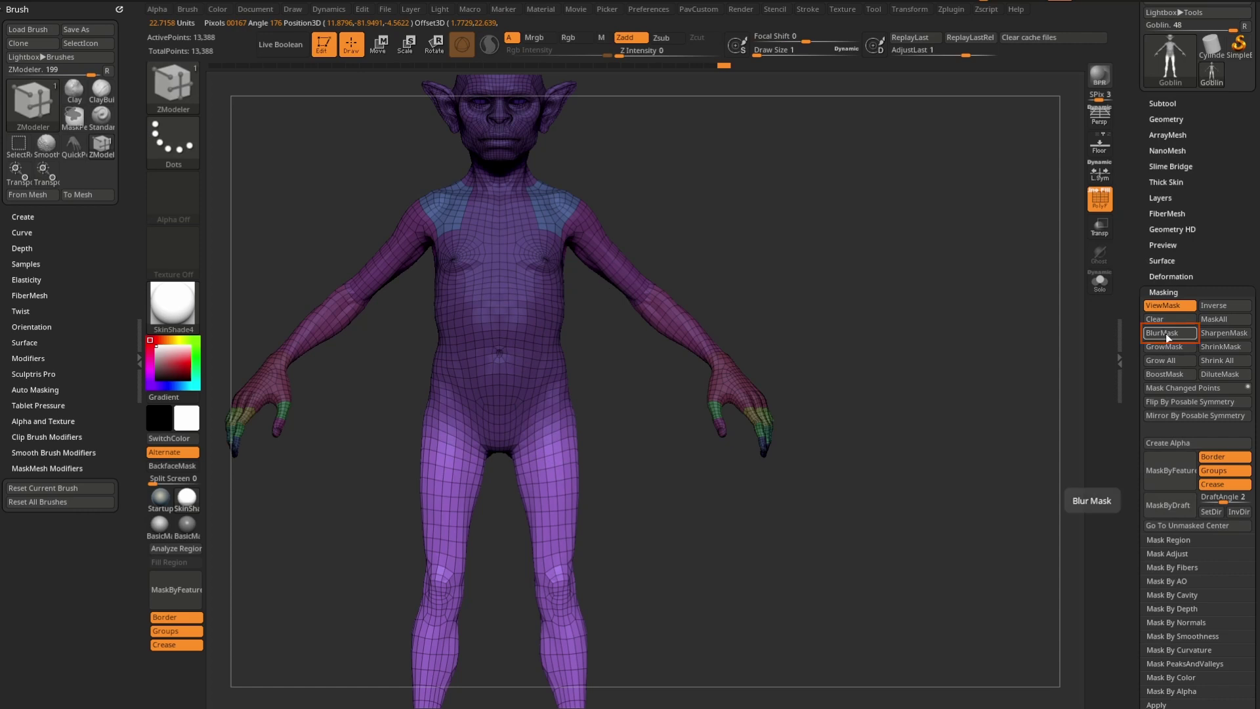
key("ctrl")
left_click(1156, 334)
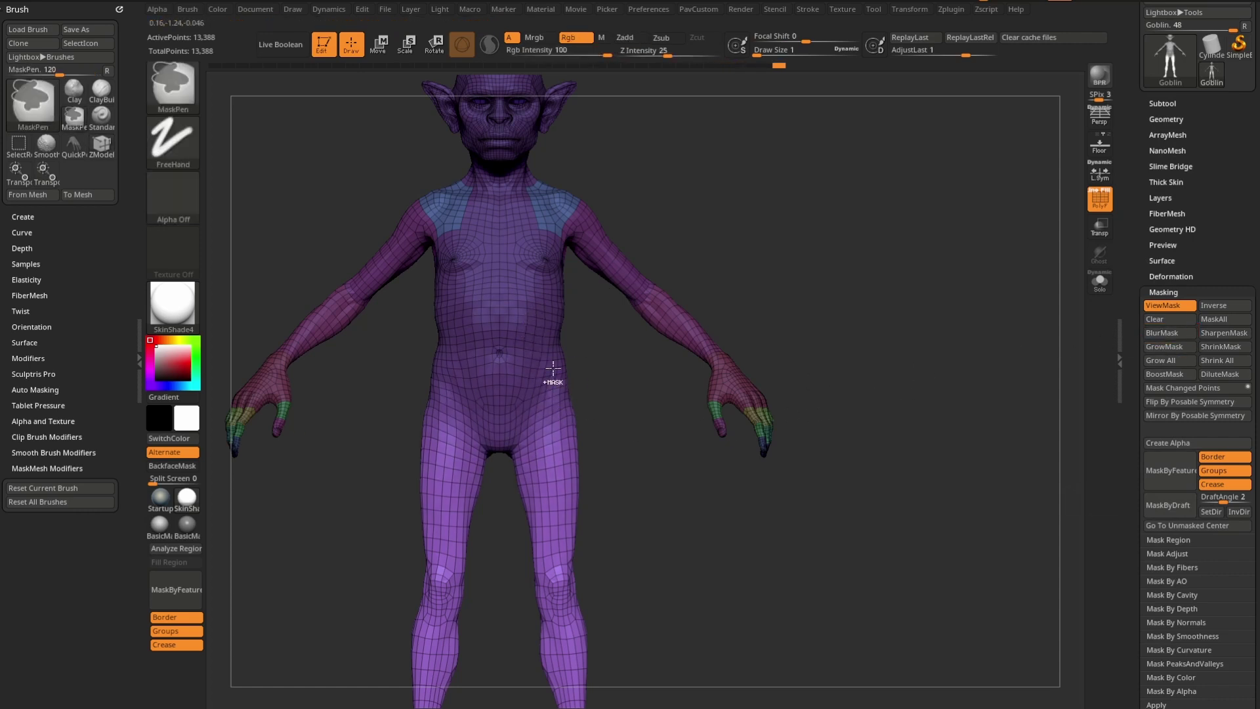
key("ctrl+h")
Redraw the topological mask from the hip down the thigh with TransposeClassic, leaving the legs unmasked
key("w")
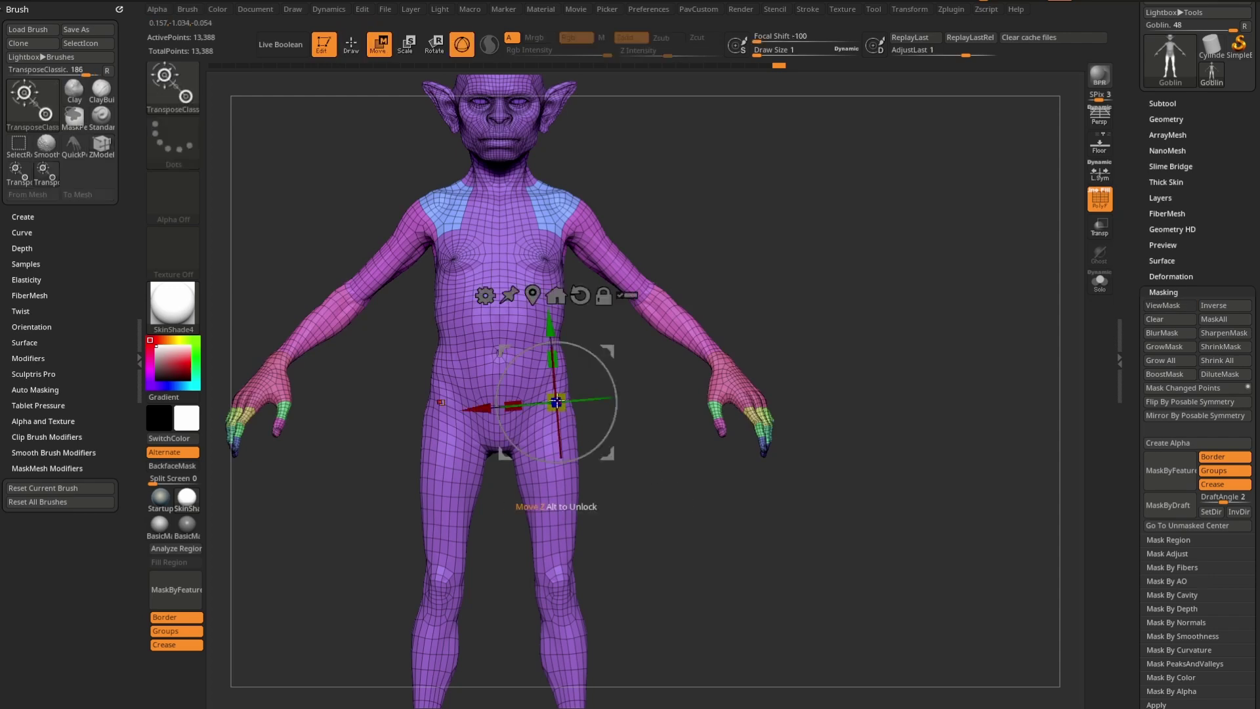
left_click_drag(607, 453, 385, 658, "alt")
left_click_drag(552, 386, 553, 385, "alt")
key("ctrl")
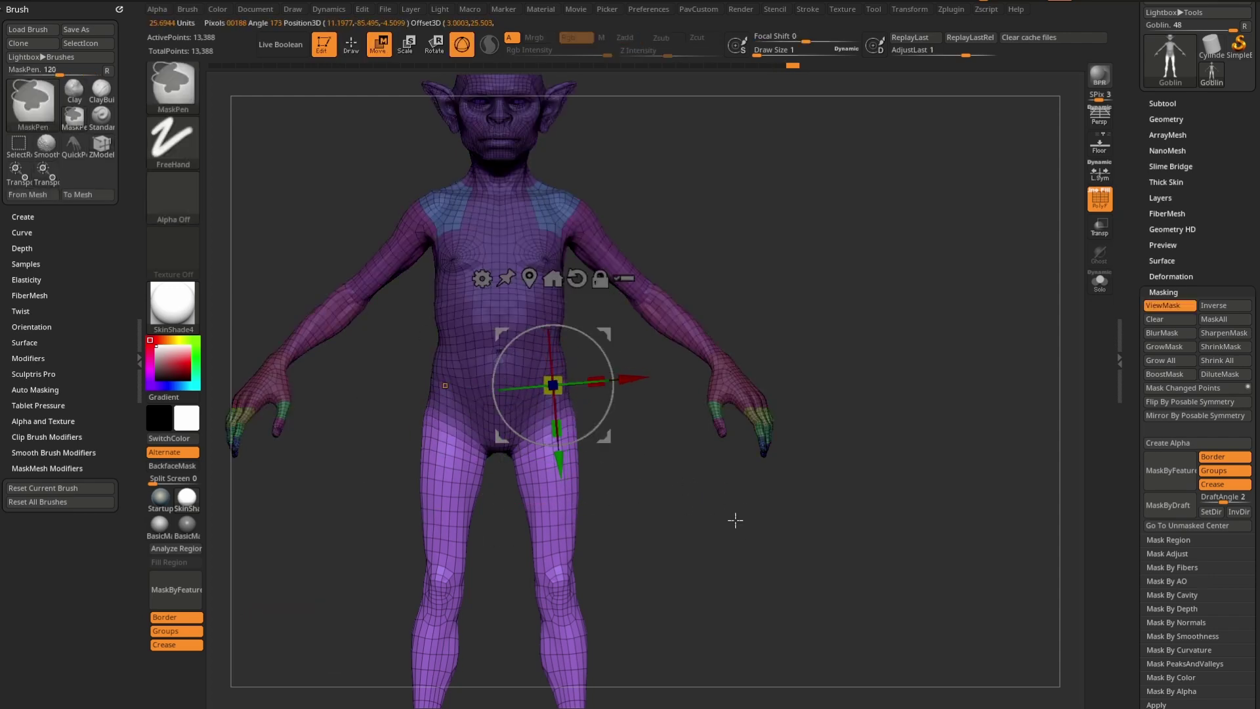
Invert the mask and turn the masked legs into a new polygroup, clearing the mask
key("ctrl")
left_click(762, 509, "ctrl")
key("q")
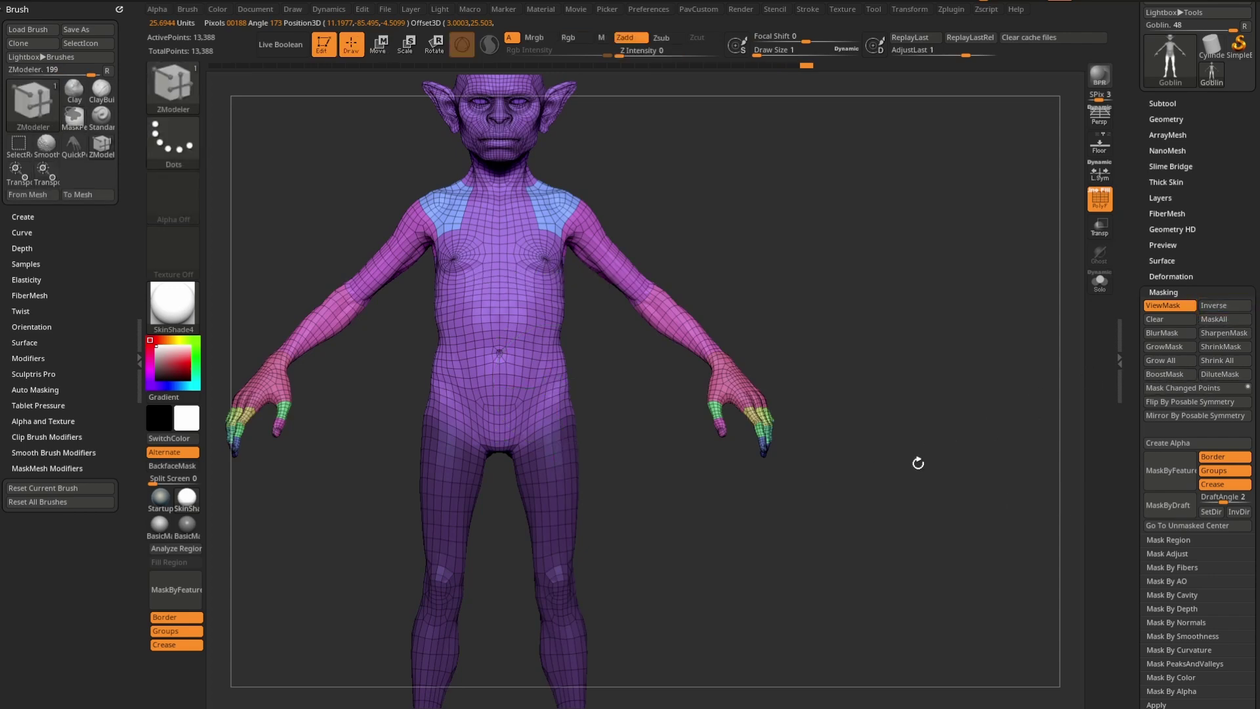
key("ctrl+w")
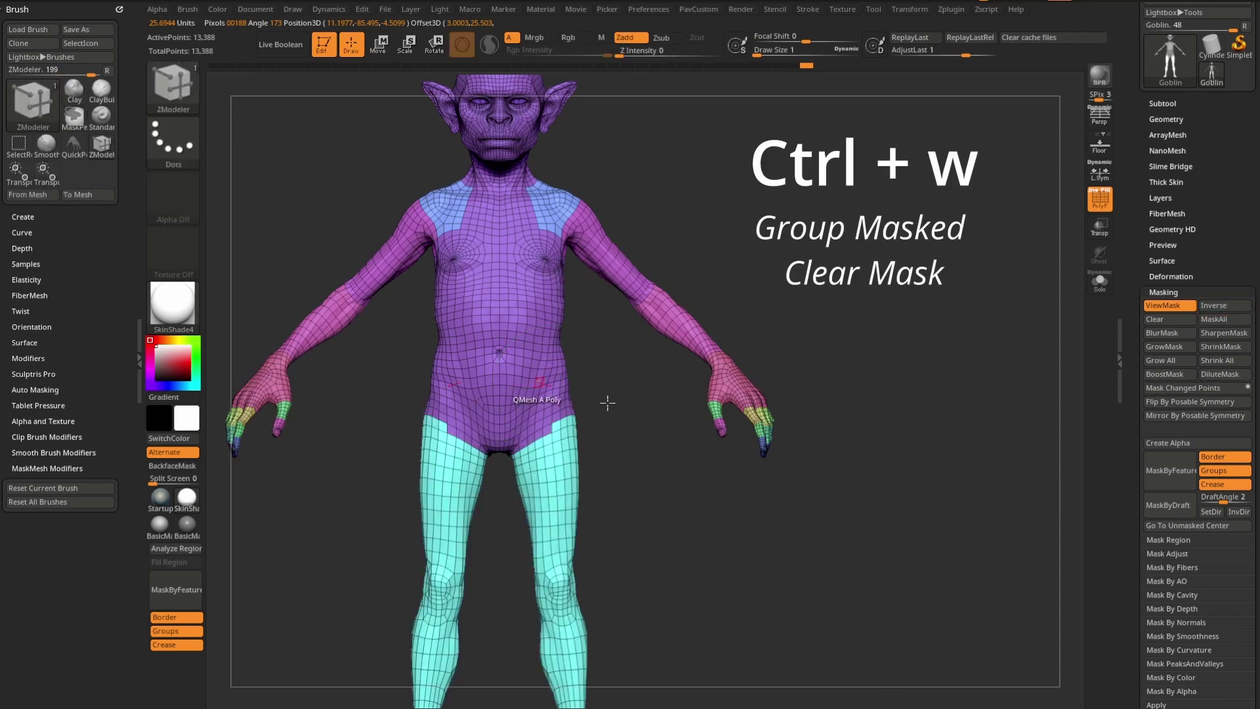
Examine the border between the leg and torso polygroups around the hips, groin and buttocks
left_click_drag(712, 620, 553, 330)
left_click_drag(904, 410, 906, 405, "shift")
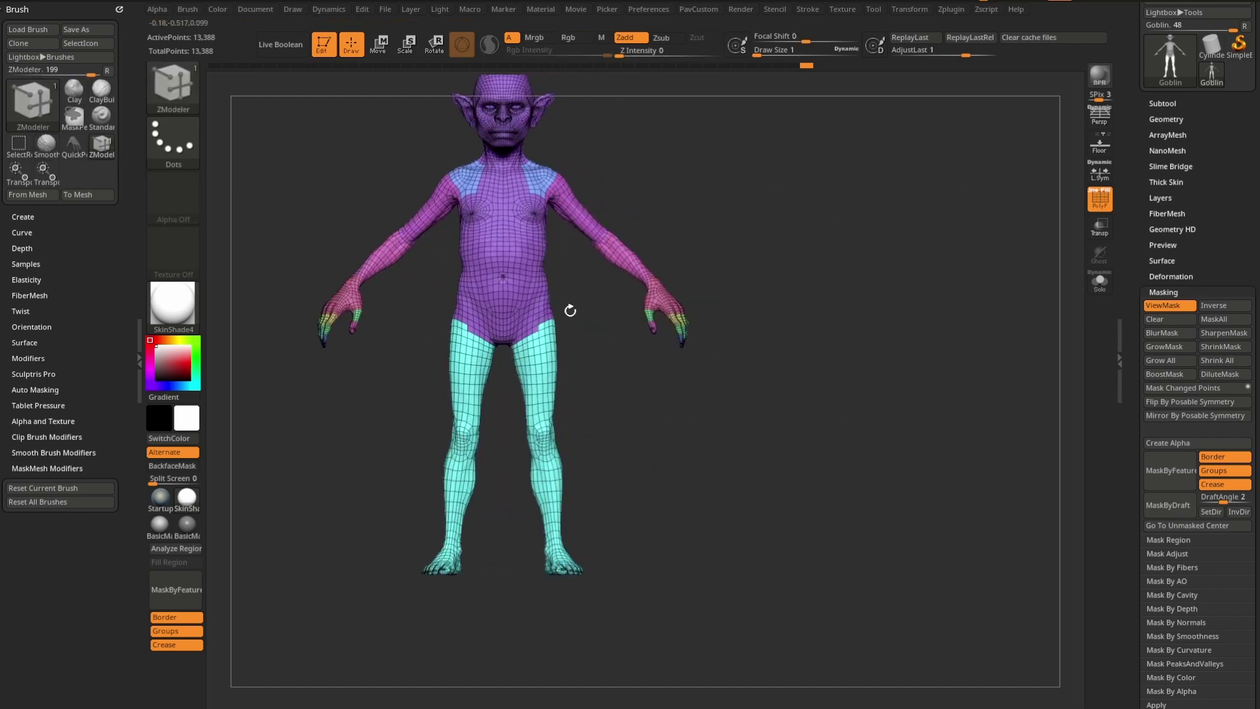
left_click_drag(714, 453, 756, 432, "alt")
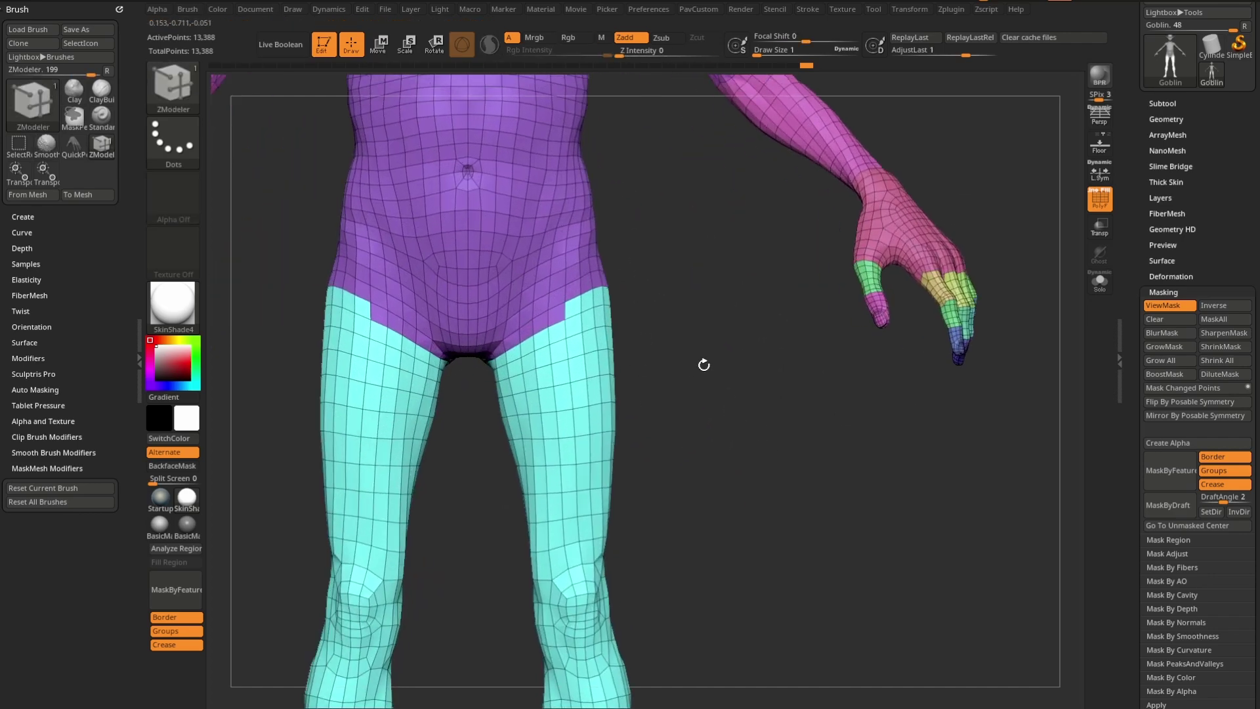
left_click_drag(704, 365, 765, 383)
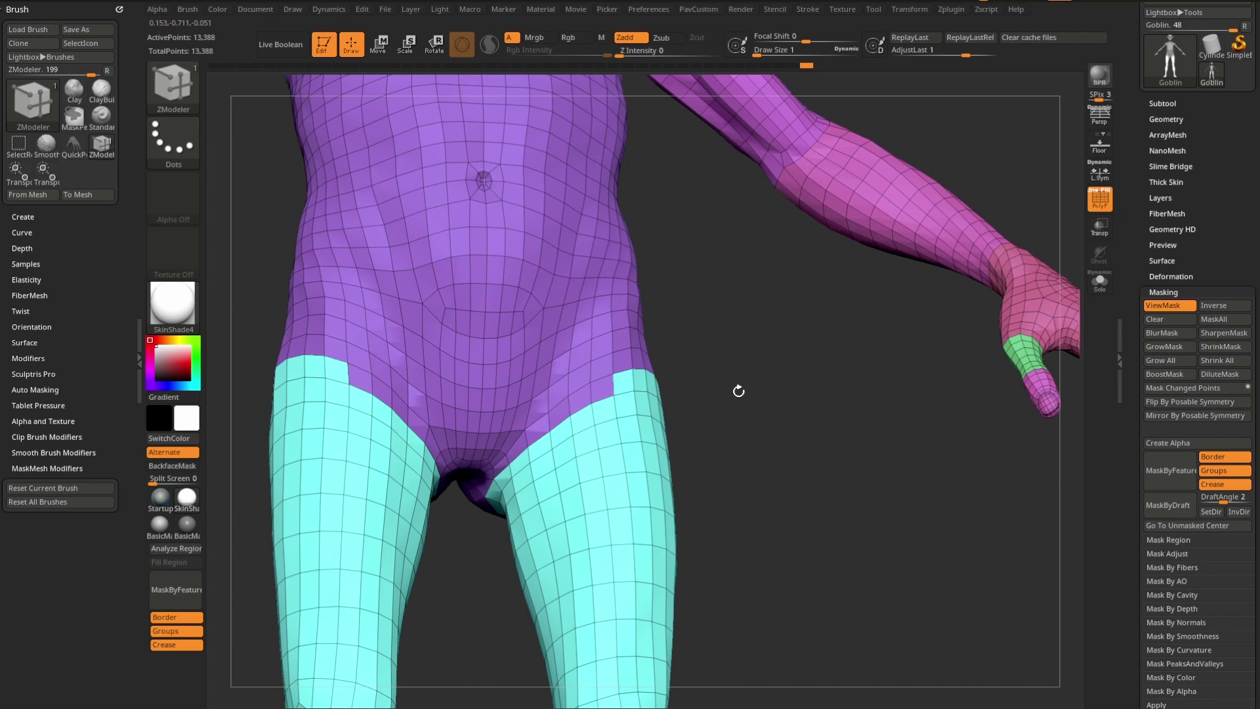
right_click_drag(739, 391, 580, 423)
left_click_drag(584, 422, 642, 393)
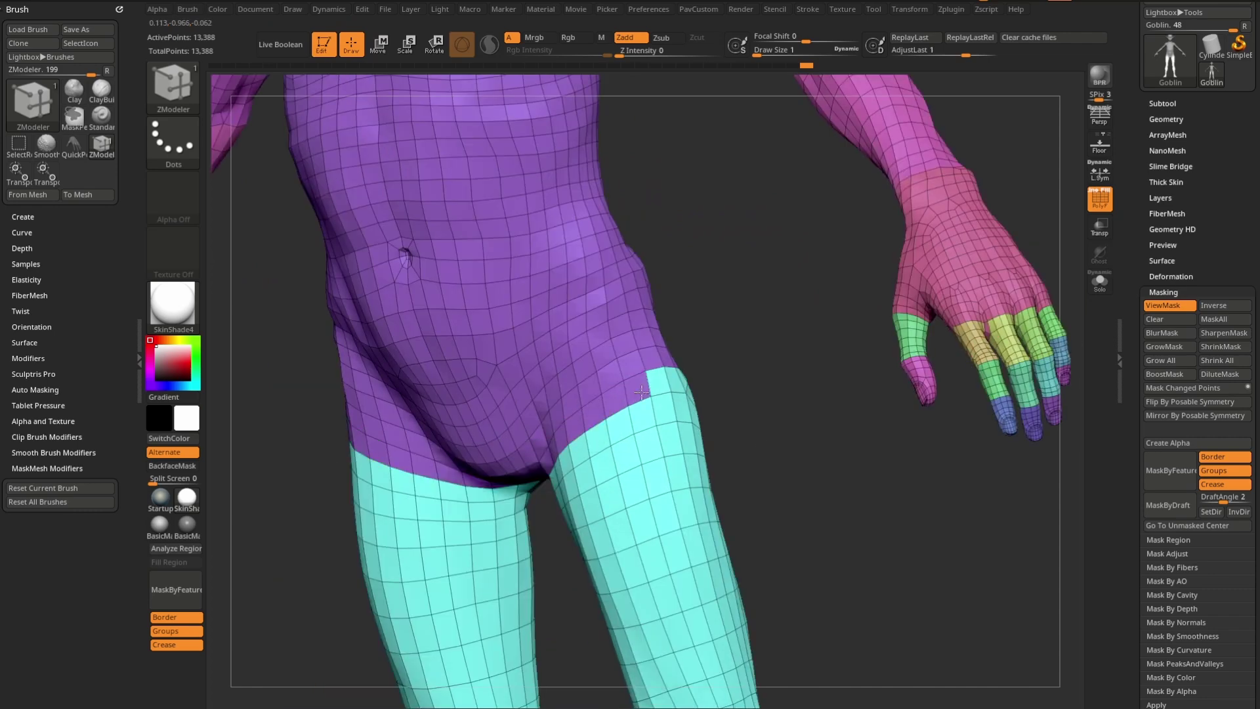
right_click_drag(768, 415, 565, 381)
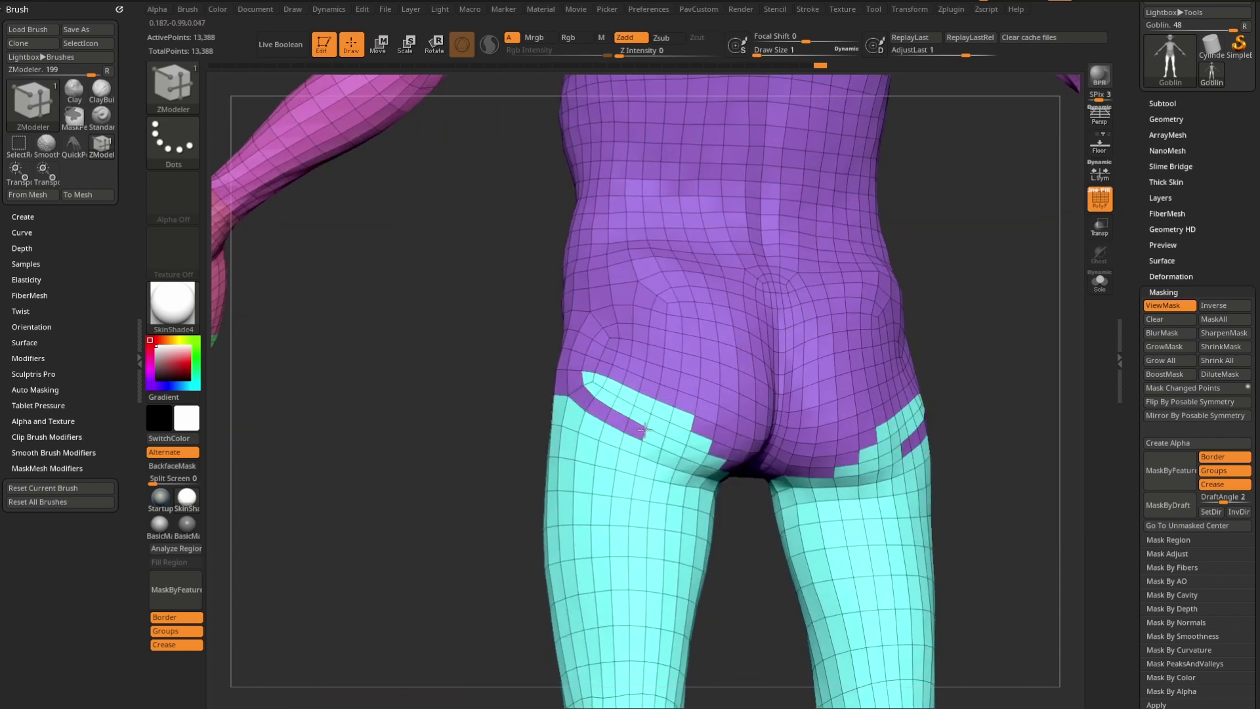
left_click_drag(722, 456, 648, 409)
right_click_drag(470, 523, 795, 446)
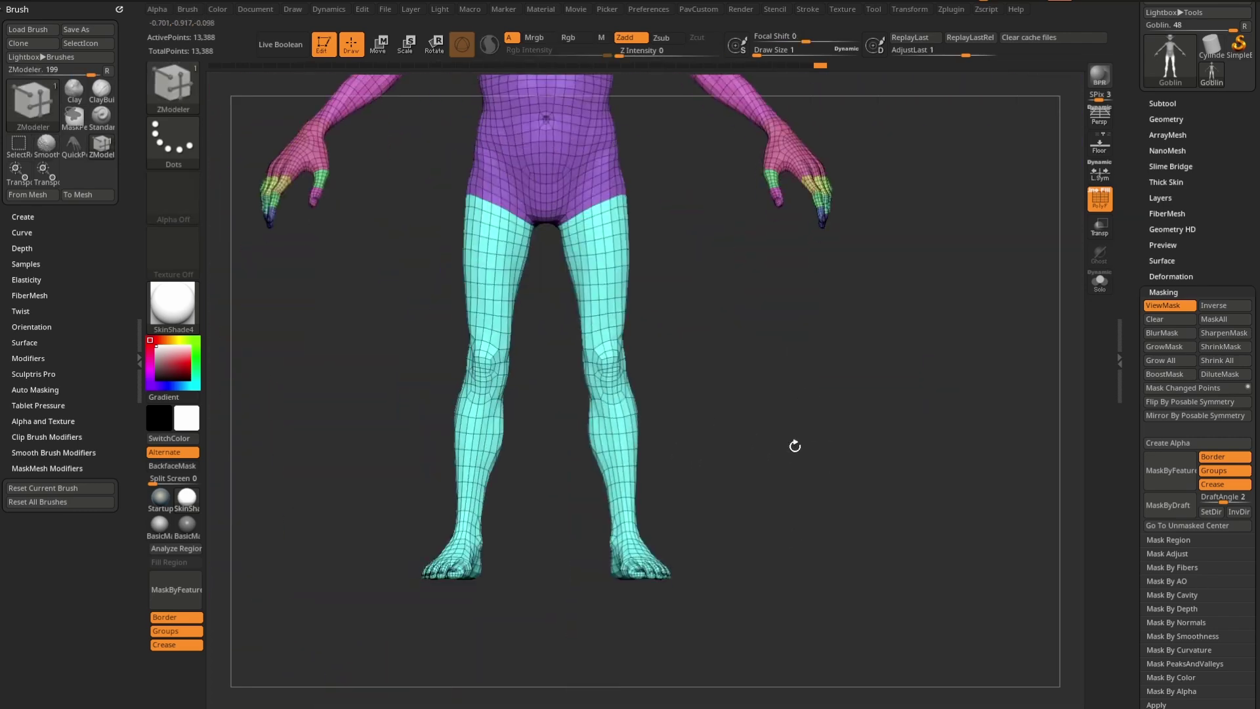
Isolate the lower legs from the knees down with SelectLasso and grow the visible area around the knees
key("ctrl+shift")
left_click(178, 113)
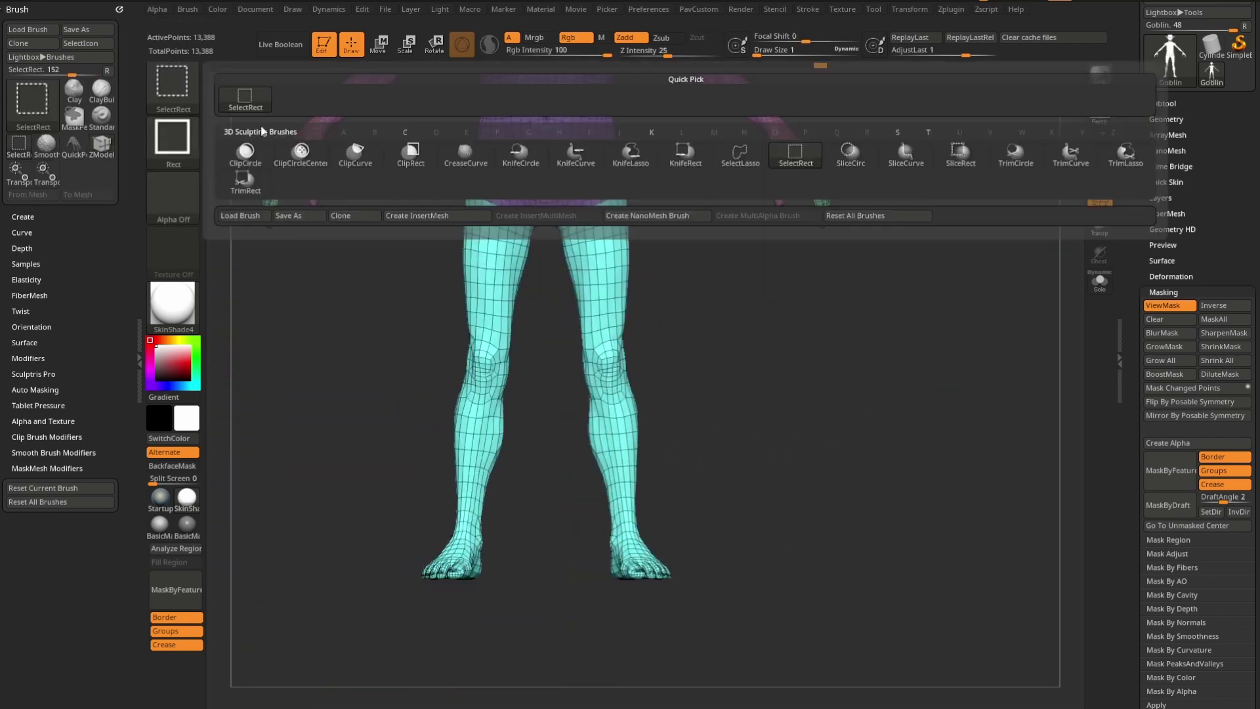
left_click(741, 155)
right_click_drag(737, 419, 715, 458, "alt")
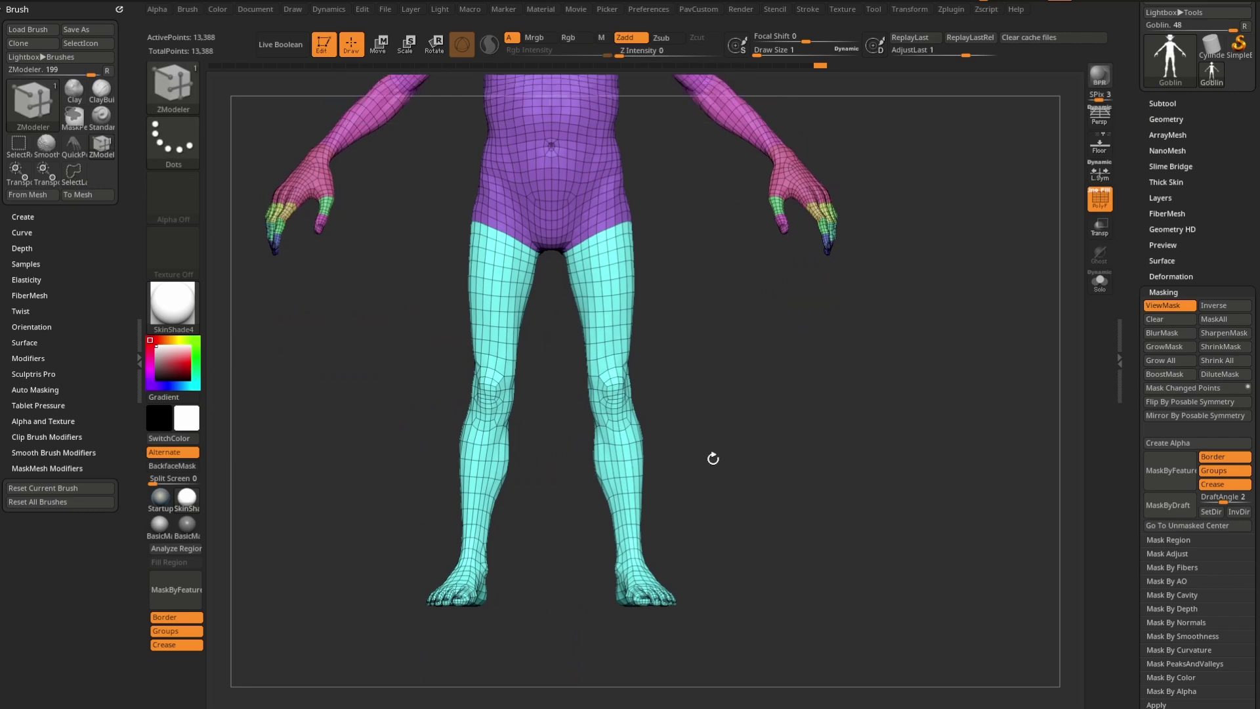
mouse_move(615, 394)
left_mouse_down("ctrl+shift")
mouse_move(554, 422)
mouse_move(801, 597)
mouse_move(810, 455)
left_mouse_up("ctrl+shift")
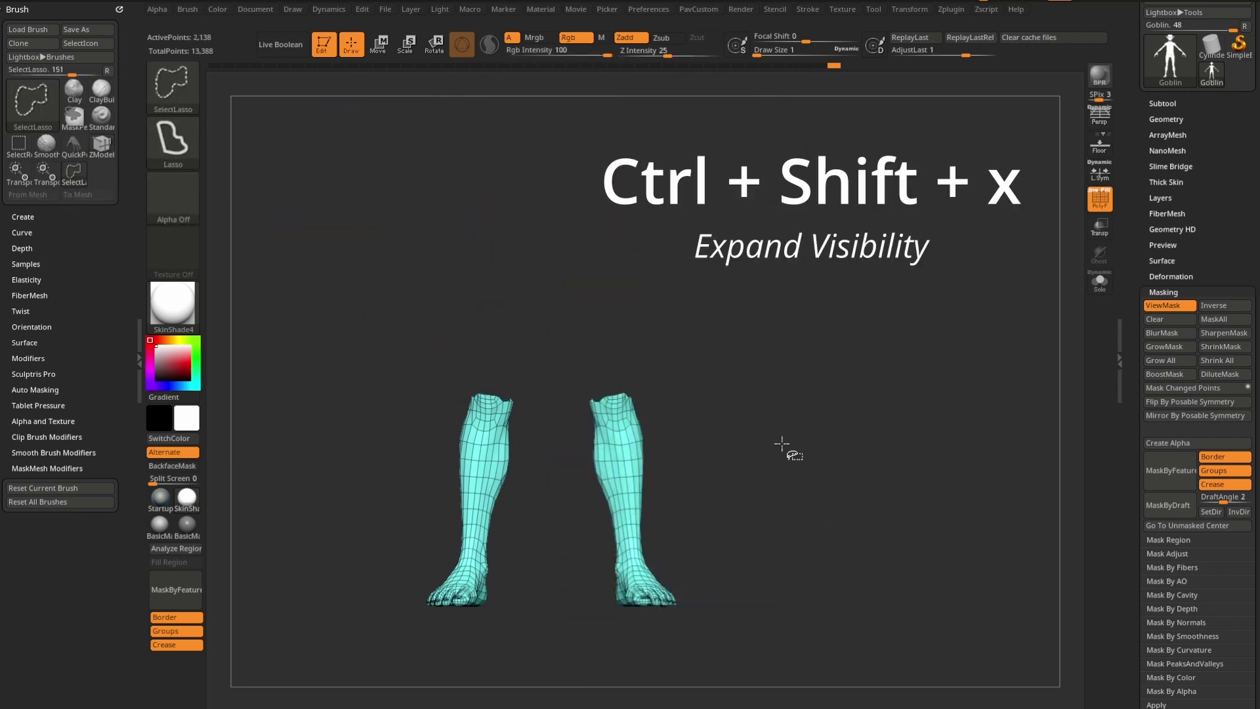
key("ctrl+shift+x")
mouse_move(780, 425)
right_mouse_down("ctrl")
mouse_move(833, 349)
mouse_move(757, 439)
mouse_move(746, 343)
mouse_move(720, 371)
mouse_move(608, 416)
right_mouse_up("ctrl")
key("ctrl+shift+x")
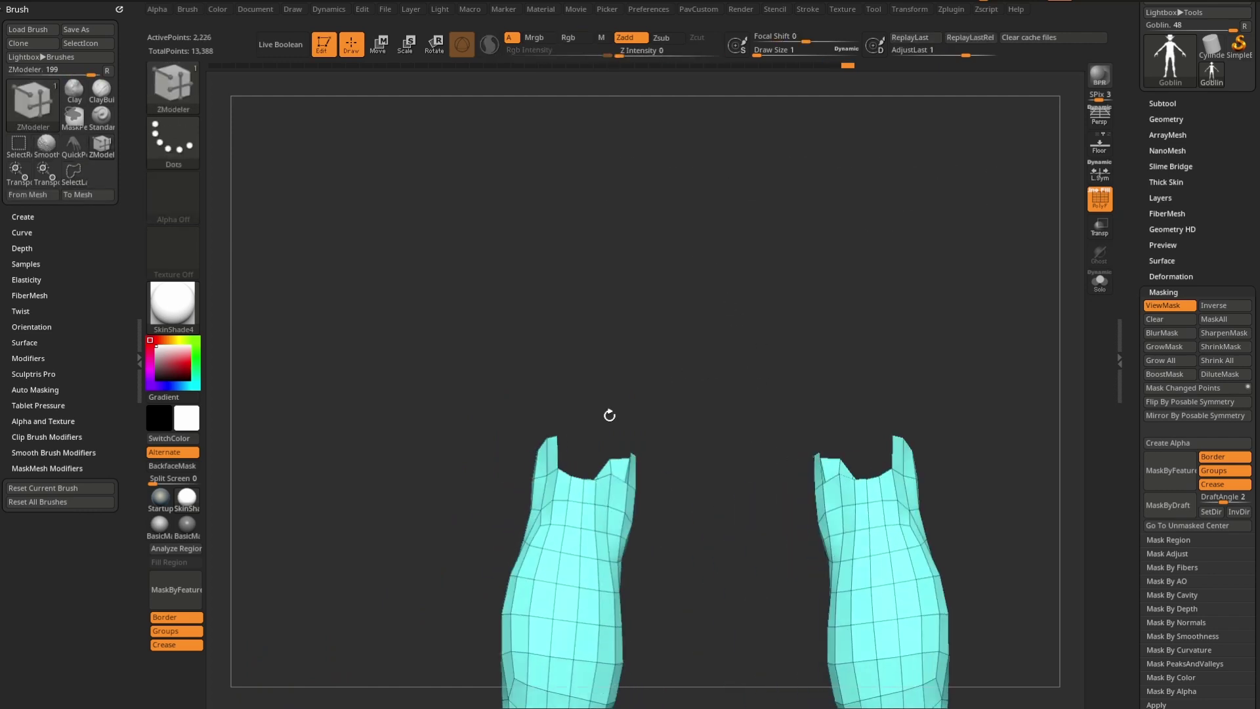
Lasso-hide the stray polygons along the knee border and group the visible lower legs into a new polygroup
left_click_drag(542, 393, 506, 439, "ctrl+alt+shift")
right_click_drag(701, 397, 665, 439)
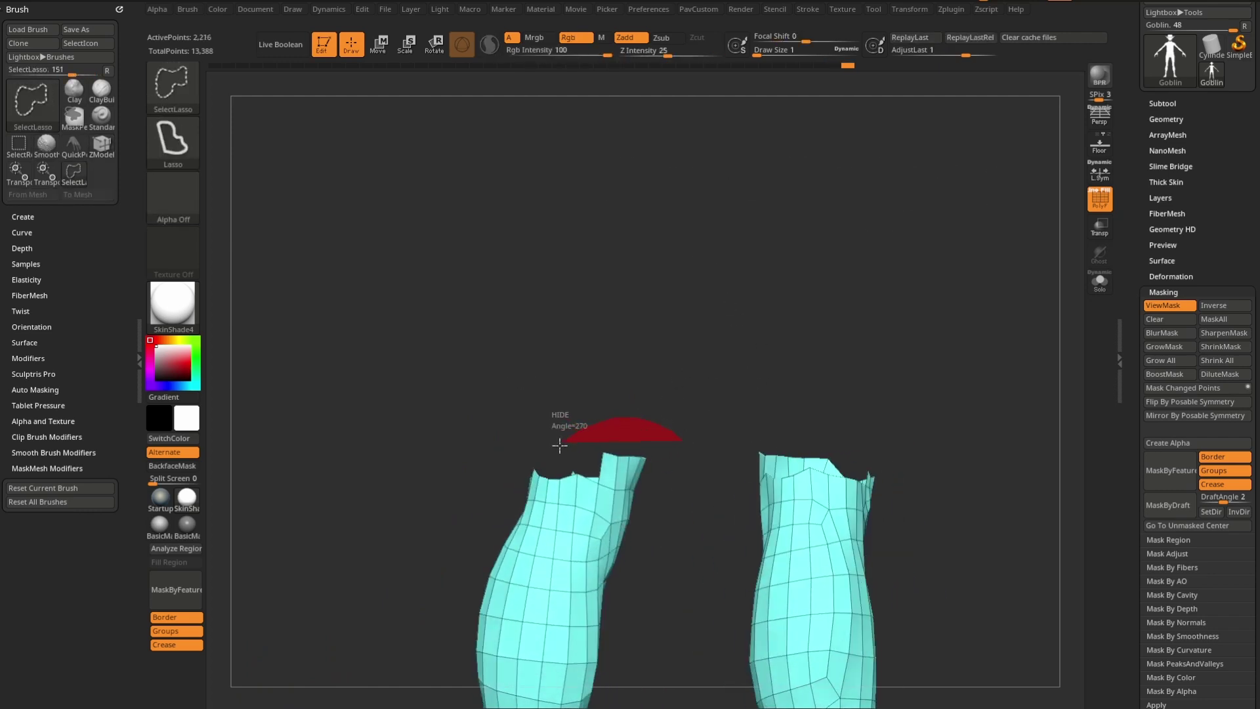
left_click_drag(560, 445, 703, 421, "ctrl+alt+shift")
right_click_drag(703, 421, 559, 398)
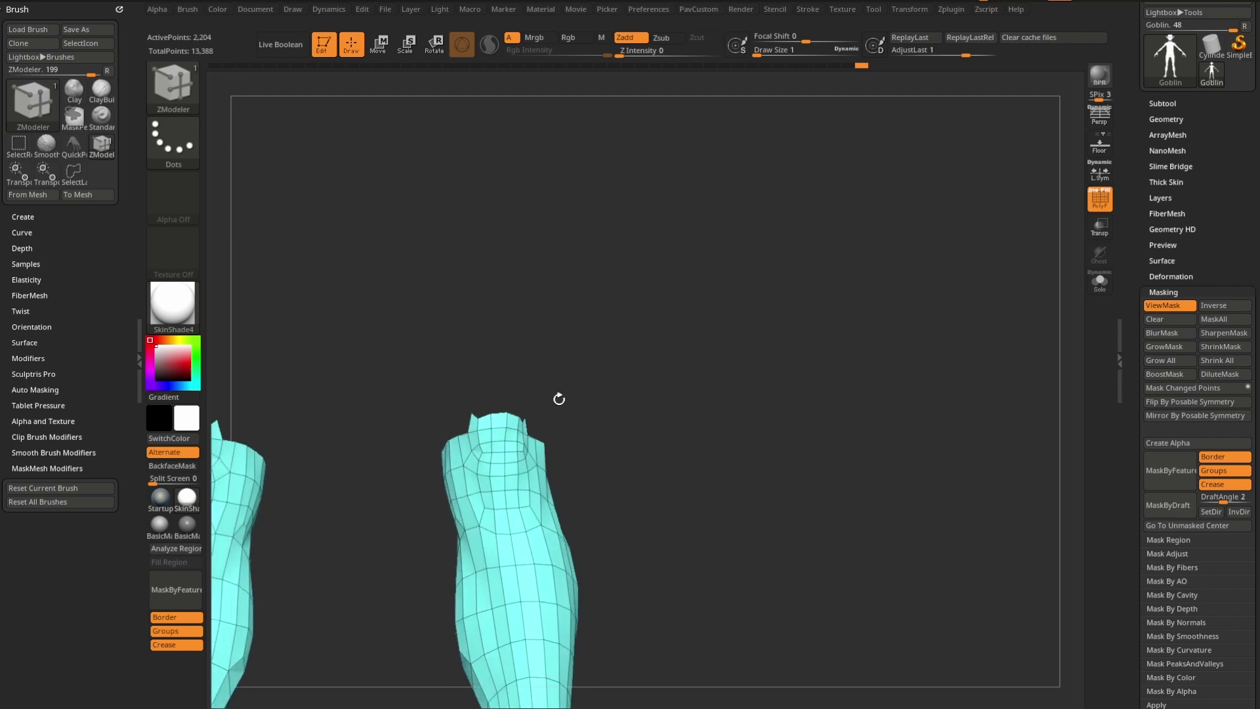
left_click_drag(559, 398, 461, 426, "ctrl+alt+shift")
mouse_move(609, 401)
right_mouse_down()
mouse_move(718, 374)
mouse_move(664, 374)
mouse_move(642, 456)
mouse_move(829, 347)
mouse_move(751, 400)
mouse_move(759, 374)
right_mouse_up()
key("ctrl+w")
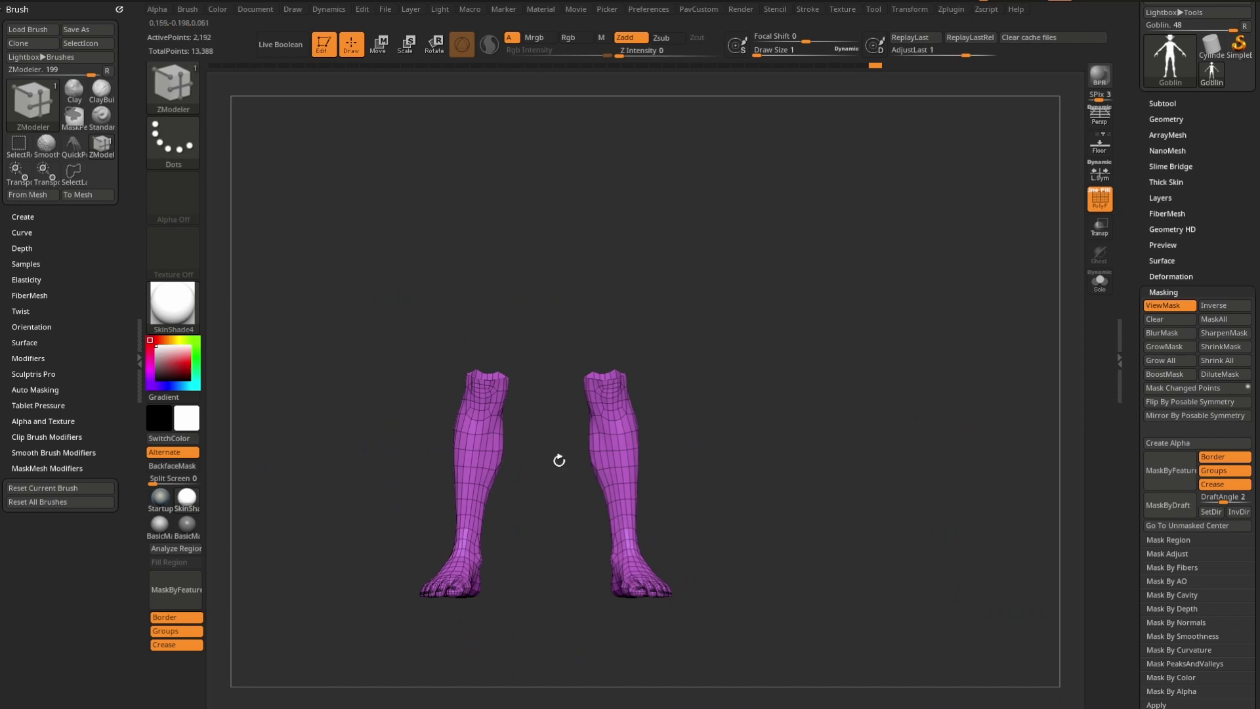
Lasso-hide the lower legs down to the ankles to isolate the feet, then grow the visible area twice
mouse_move(760, 422)
right_mouse_down()
mouse_move(794, 303)
mouse_move(827, 275)
right_mouse_up()
mouse_move(740, 341)
left_mouse_down("ctrl+alt+shift")
mouse_move(577, 259)
mouse_move(570, 498)
left_mouse_up("ctrl+alt+shift")
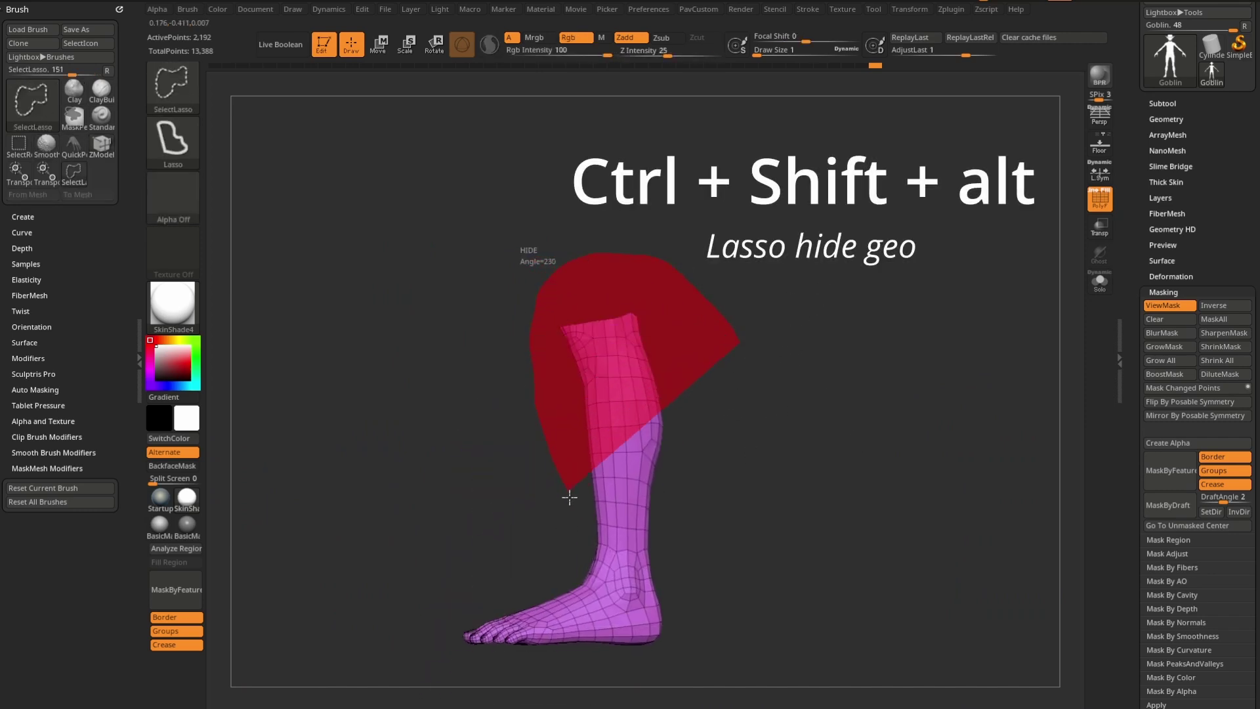
left_click_drag(581, 574, 596, 585, "ctrl+alt+shift")
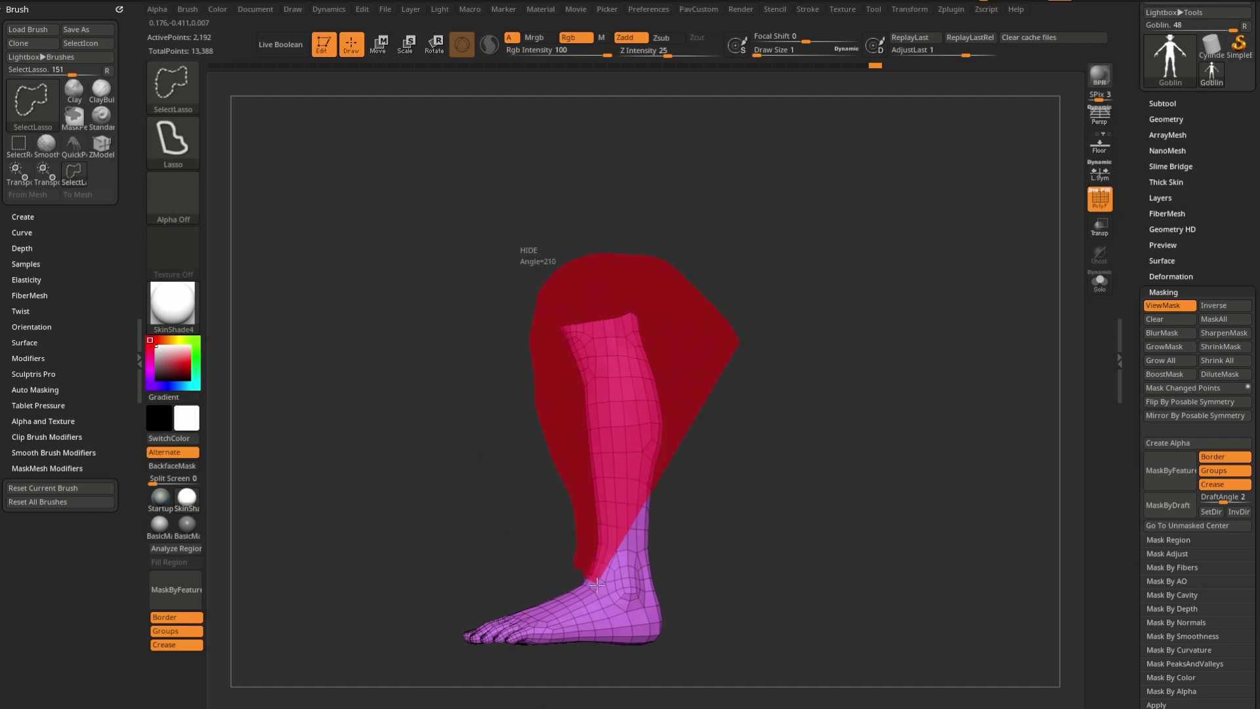
left_click_drag(716, 575, 717, 574, "ctrl+alt+shift")
mouse_move(768, 509)
right_mouse_down()
mouse_move(821, 540)
mouse_move(759, 509)
right_mouse_up()
key("ctrl+shift+x")
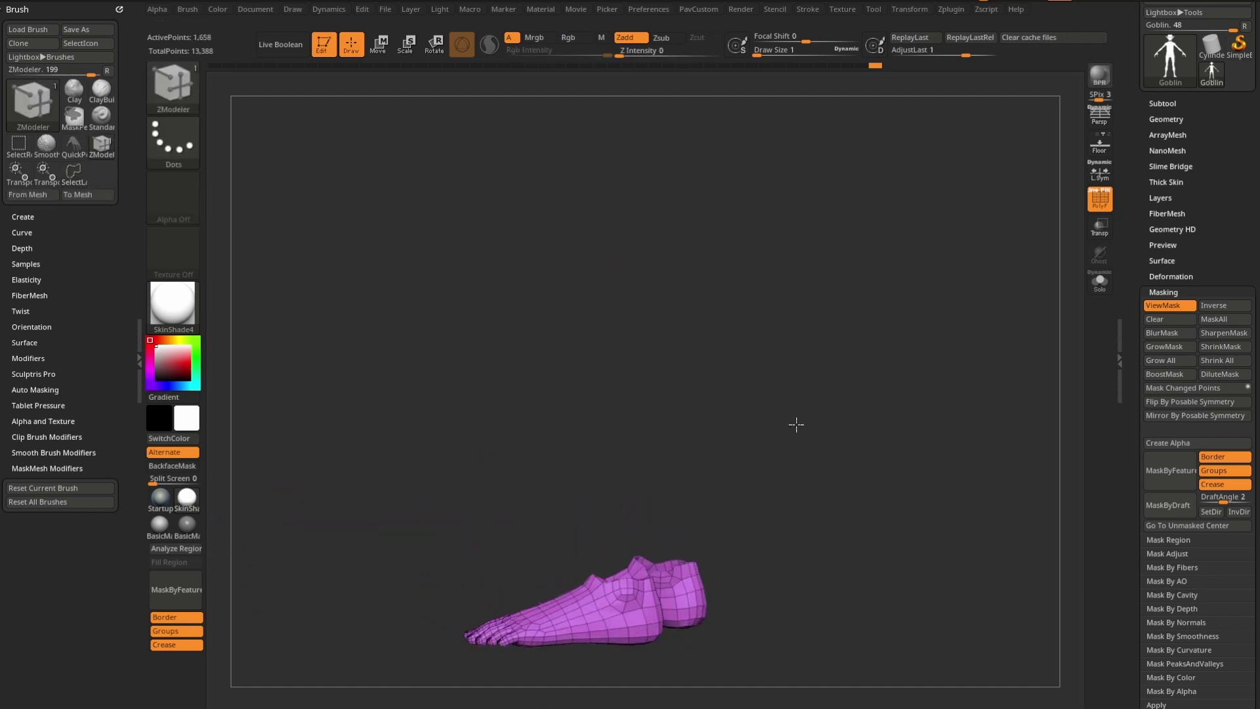
right_click_drag(796, 424, 789, 239, "ctrl")
mouse_move(751, 365)
right_mouse_down()
mouse_move(858, 402)
mouse_move(795, 447)
mouse_move(826, 423)
mouse_move(779, 411)
right_mouse_up()
key("ctrl+shift+x")
Lasso-hide the stray polygons sticking up along the ankle border to leave a clean edge around the feet
left_click_drag(627, 407, 559, 388, "ctrl+alt+shift")
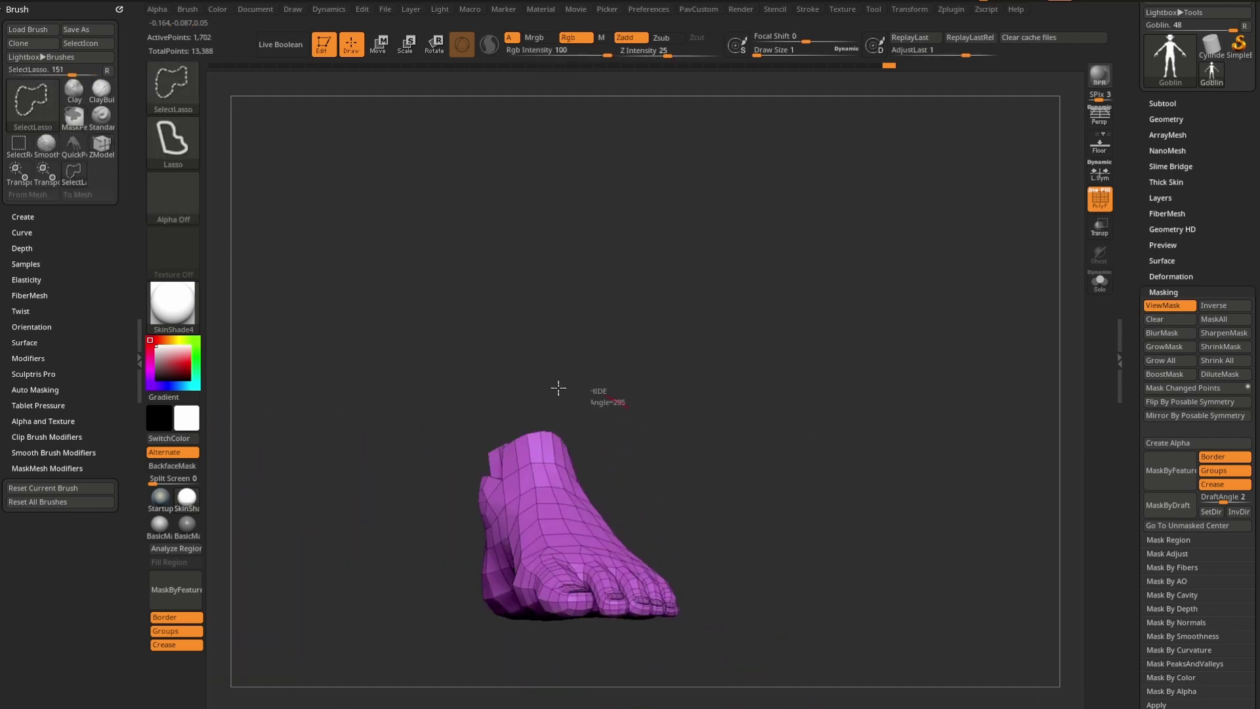
left_click_drag(497, 460, 497, 460, "ctrl+shift")
right_click_drag(839, 399, 754, 374)
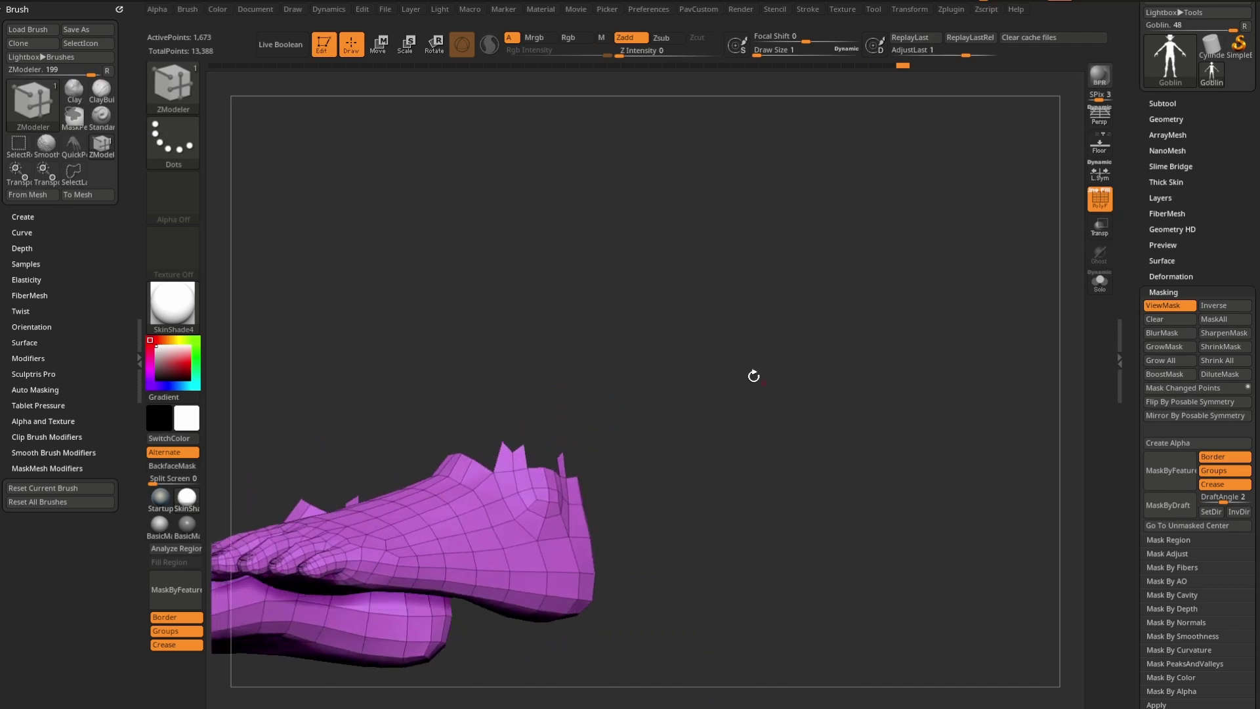
left_click_drag(613, 430, 497, 419, "ctrl+shift")
left_click_drag(585, 463, 596, 460, "ctrl+alt+shift")
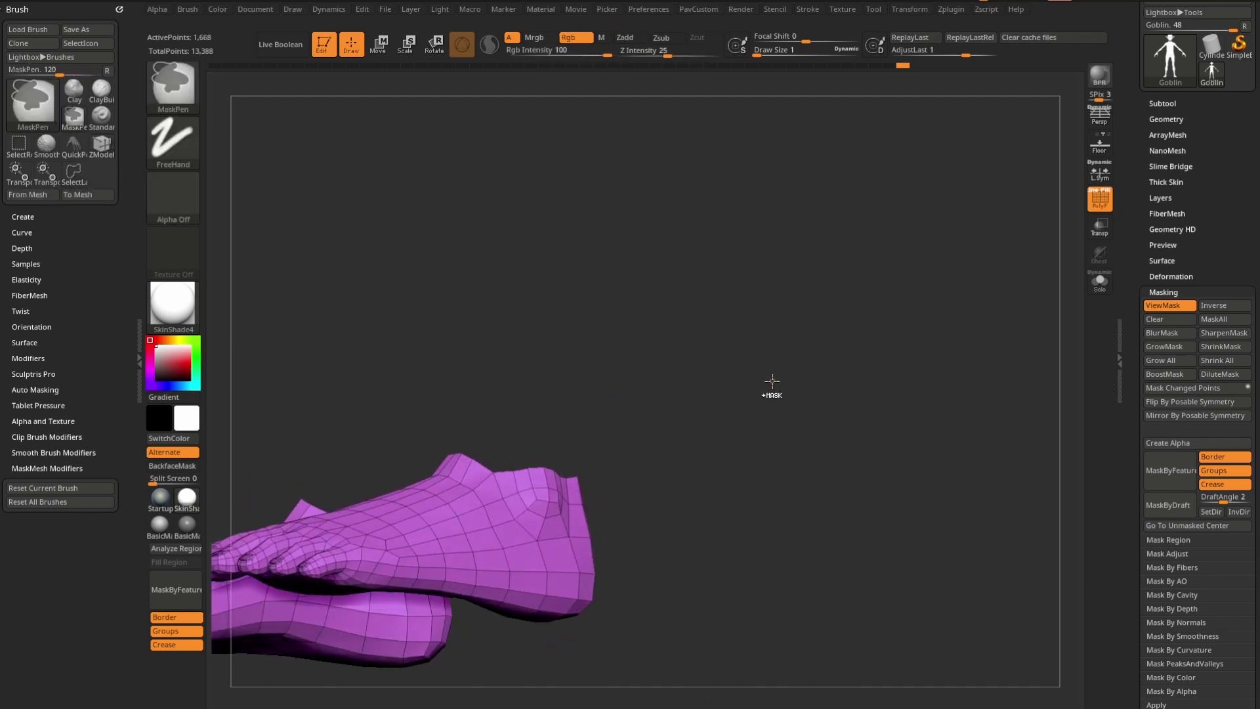
Group the visible feet into their own polygroup and show the whole goblin again
key("ctrl+w")
mouse_move(770, 387)
right_mouse_down("ctrl")
mouse_move(715, 355)
mouse_move(740, 422)
mouse_move(723, 470)
right_mouse_up("ctrl")
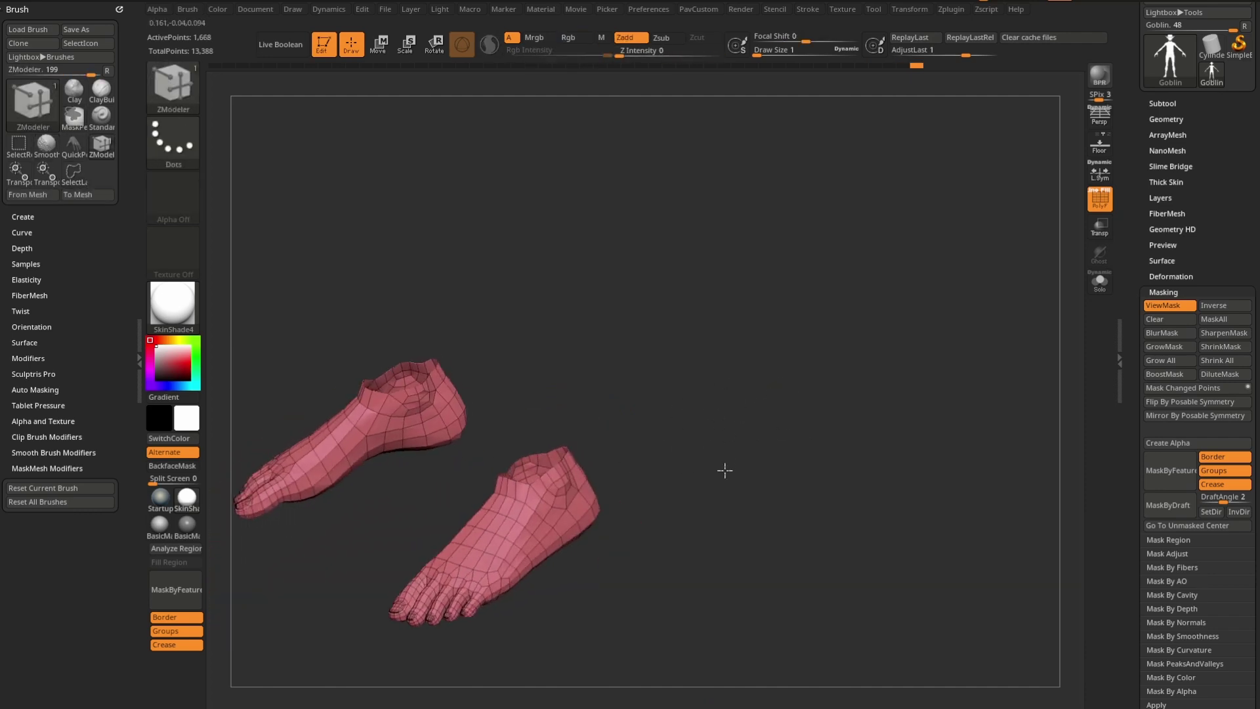
left_click(752, 427, "ctrl+shift")
right_click_drag(755, 420, 791, 434)
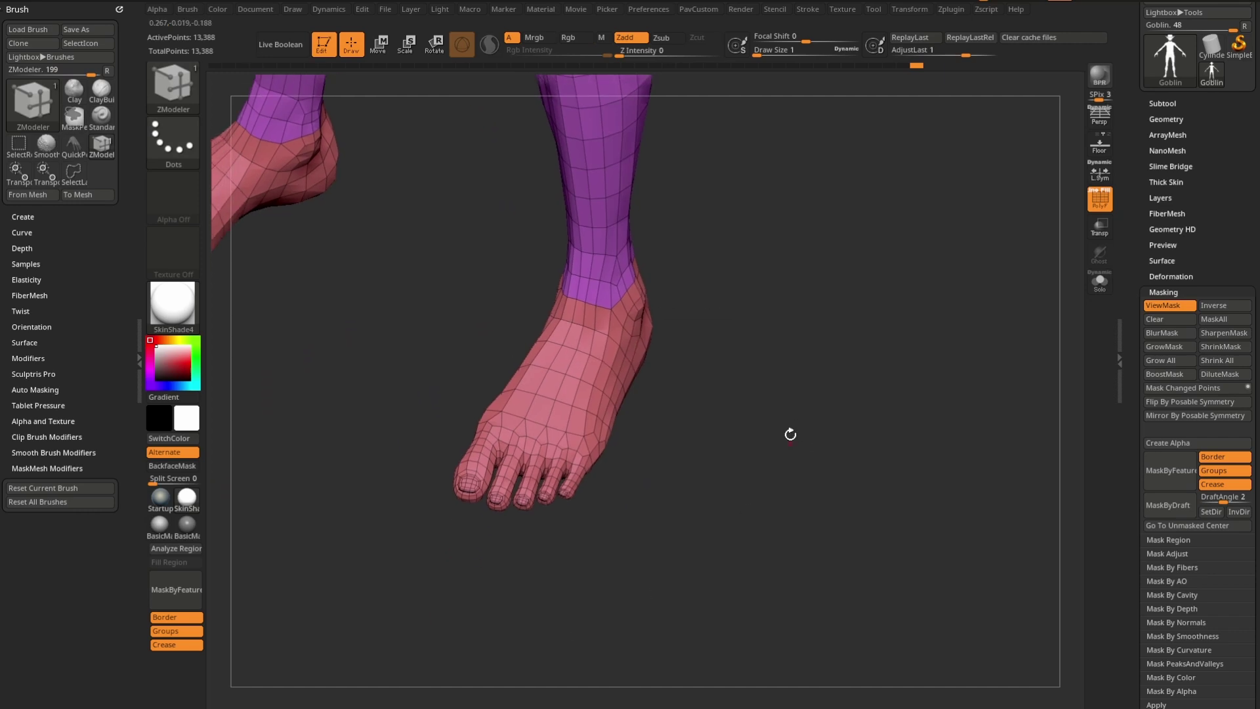
Using the QuickPolygroup brush at a draw size of about 24, give the big, second and third toes separate polygroups
key("b")
key("q")
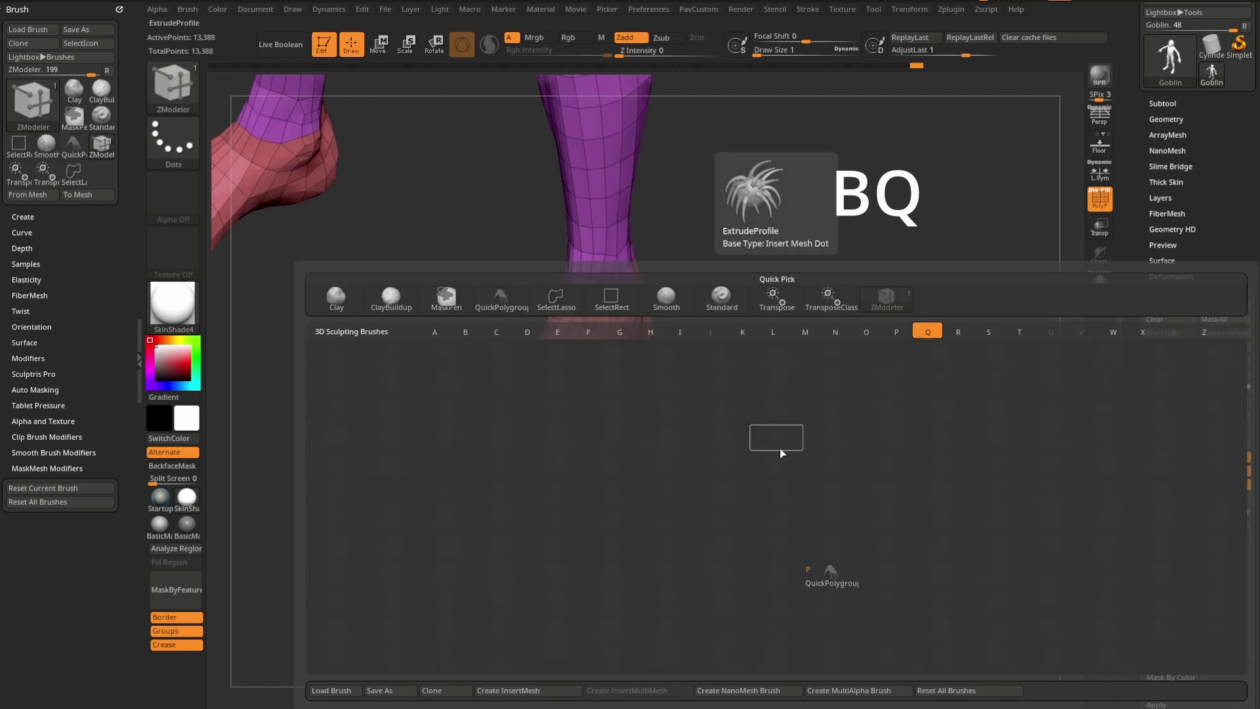
key("p")
right_click_drag(774, 470, 794, 445)
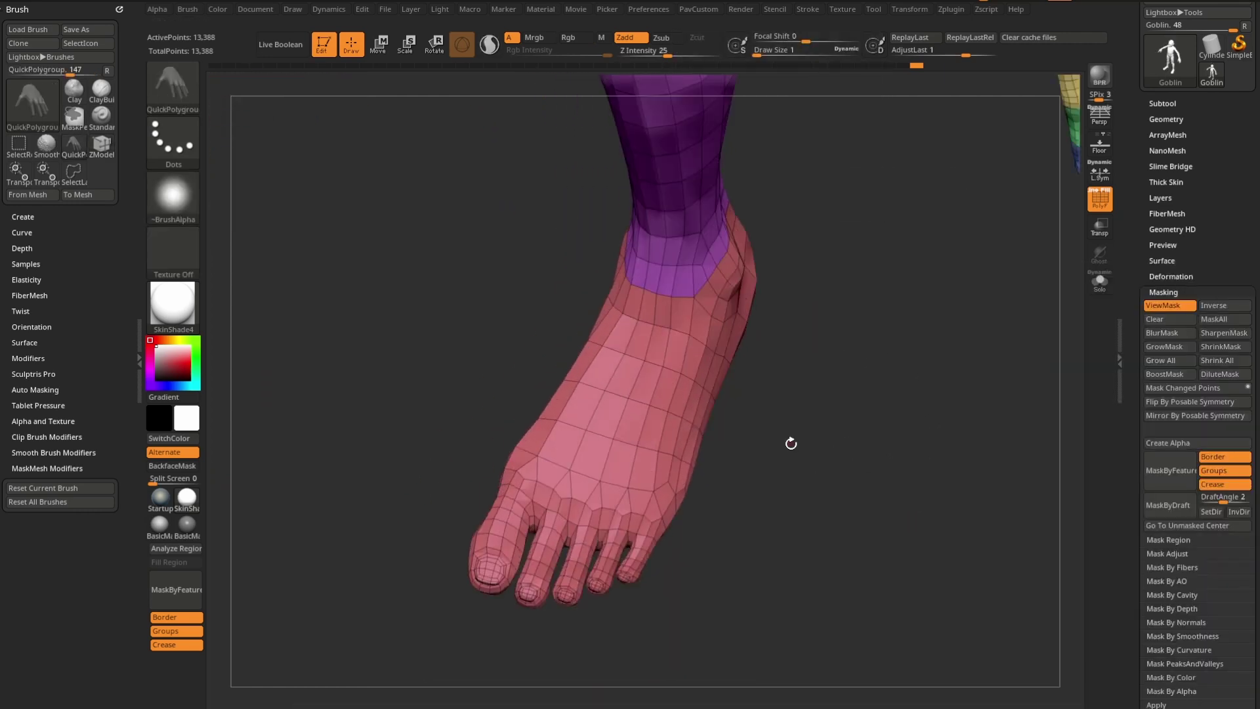
key("s")
left_click_drag(802, 453, 802, 453)
left_click(504, 506)
left_click(543, 541)
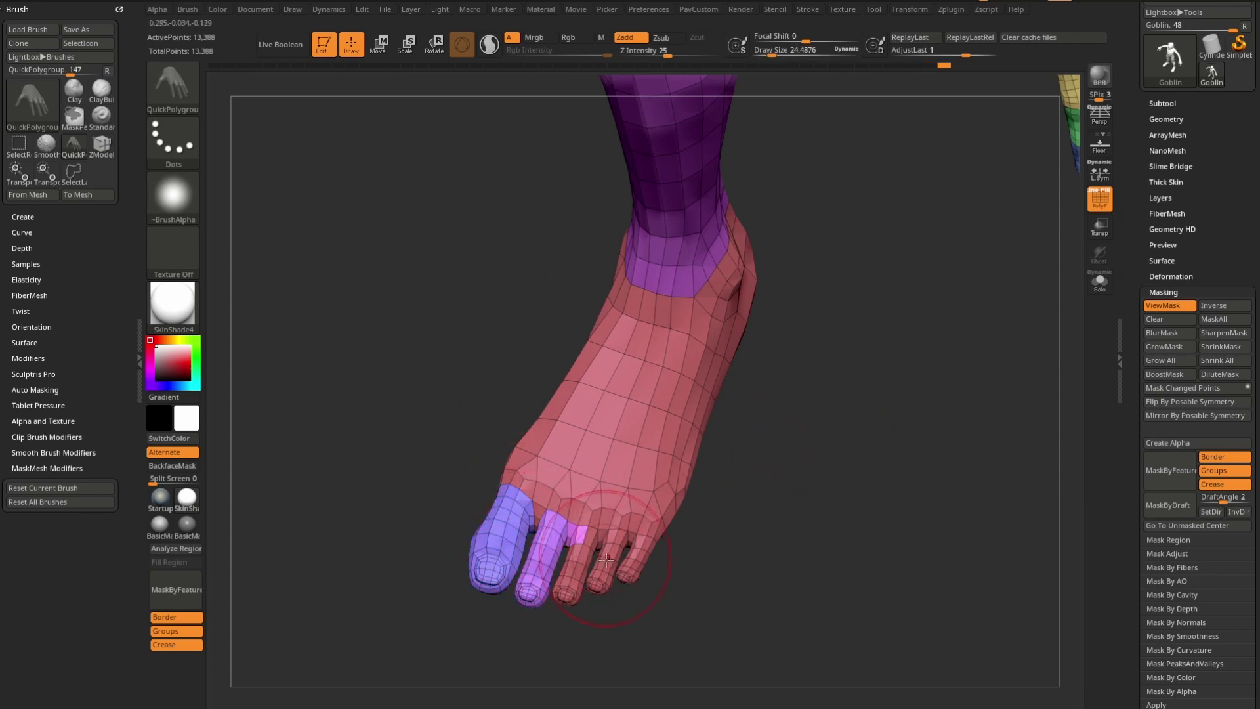
left_click(587, 547)
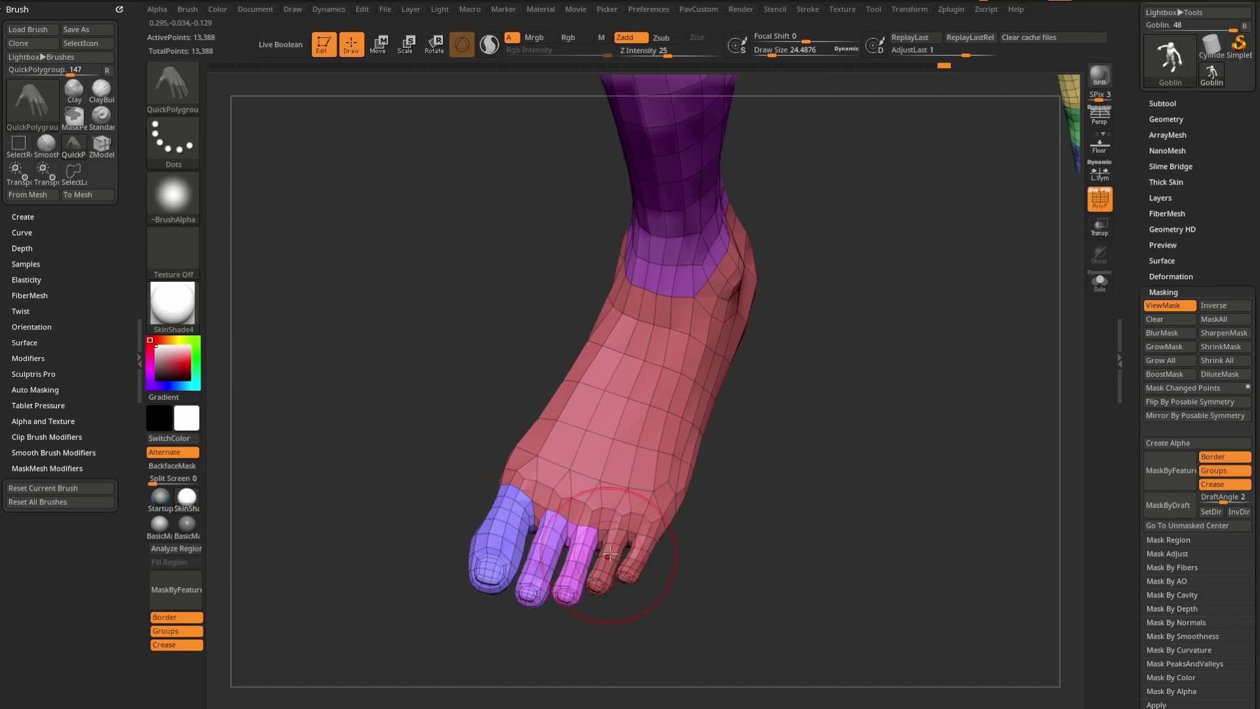
Undo the strokes on the two smallest toes and regroup each toe with a smaller draw size of about 9.7
left_click(608, 554)
left_click(630, 558)
key("ctrl+z")
key("ctrl+z")
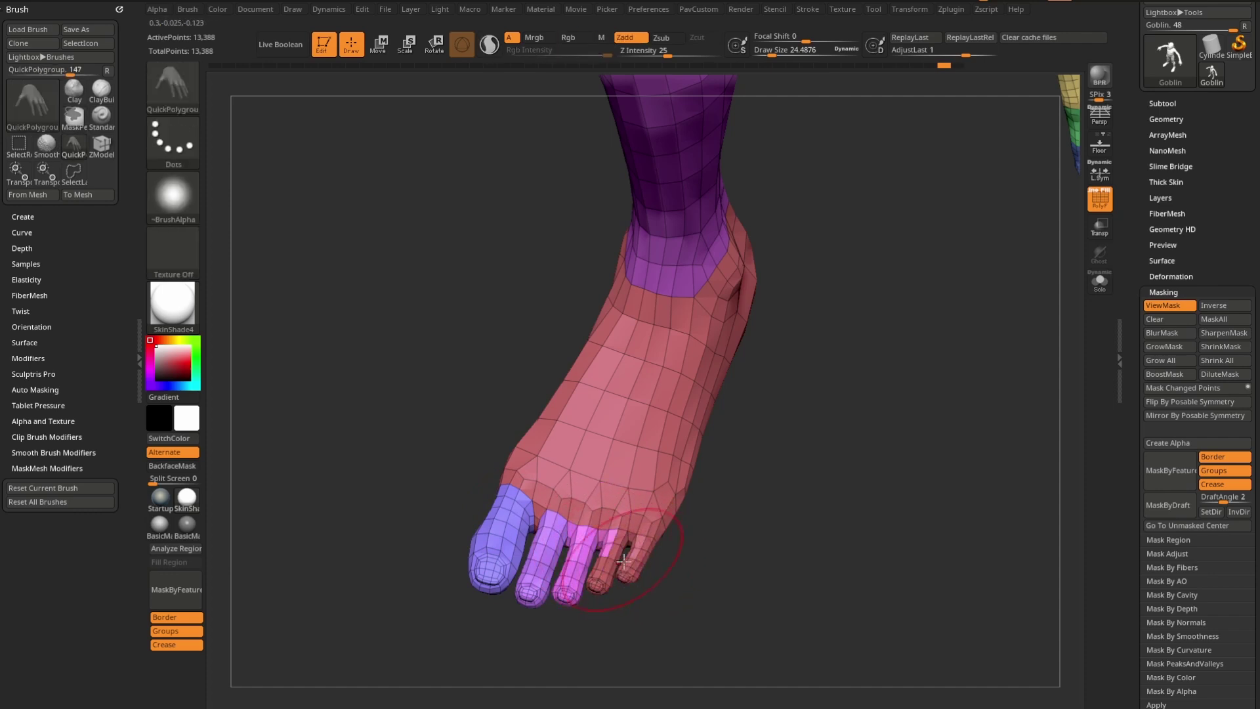
key("s")
left_click_drag(615, 556, 609, 554)
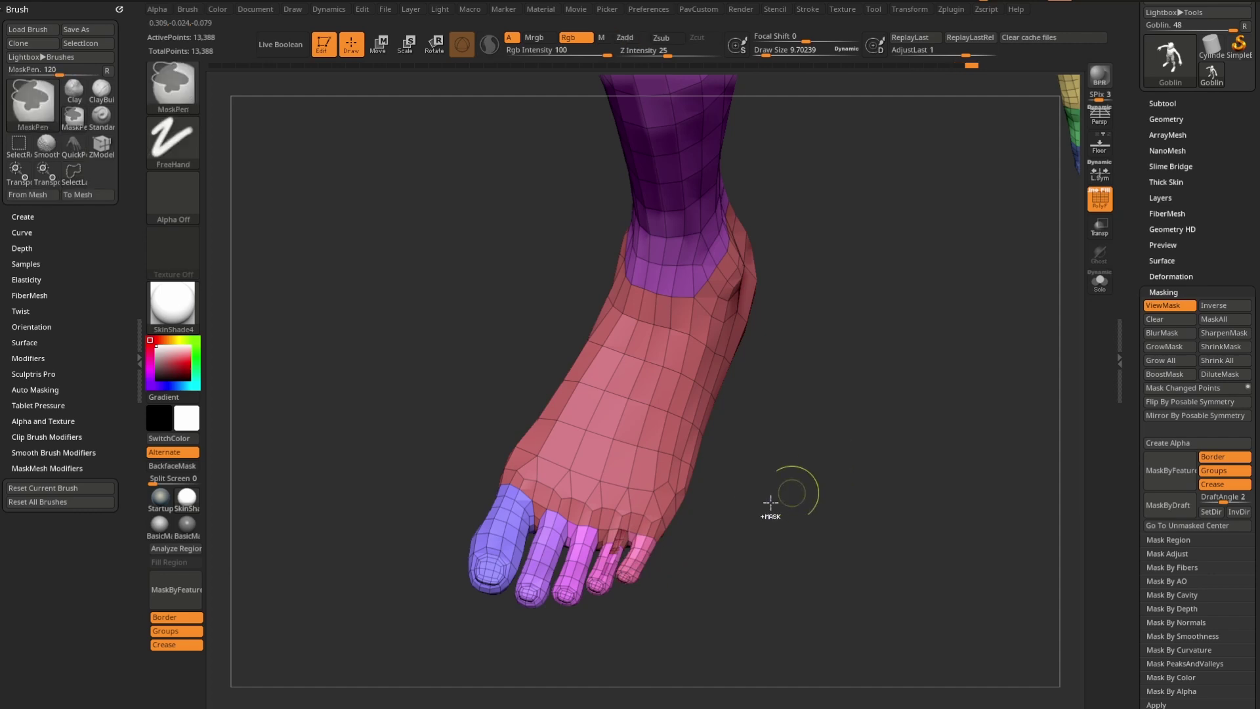
Isolate the entire fourth toe, group it into a single polygroup, and show the whole mesh again
left_click(607, 558, "ctrl+shift")
key("ctrl+shift+x")
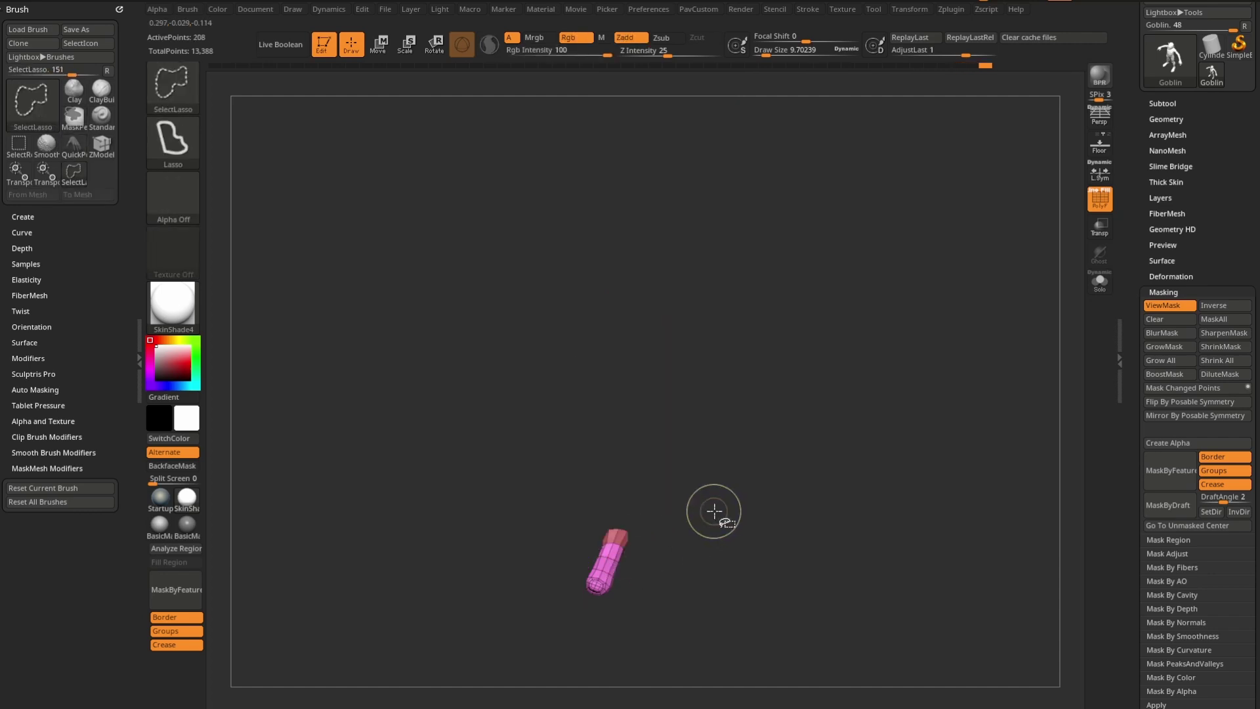
key("ctrl+w")
left_click(723, 501, "ctrl+shift")
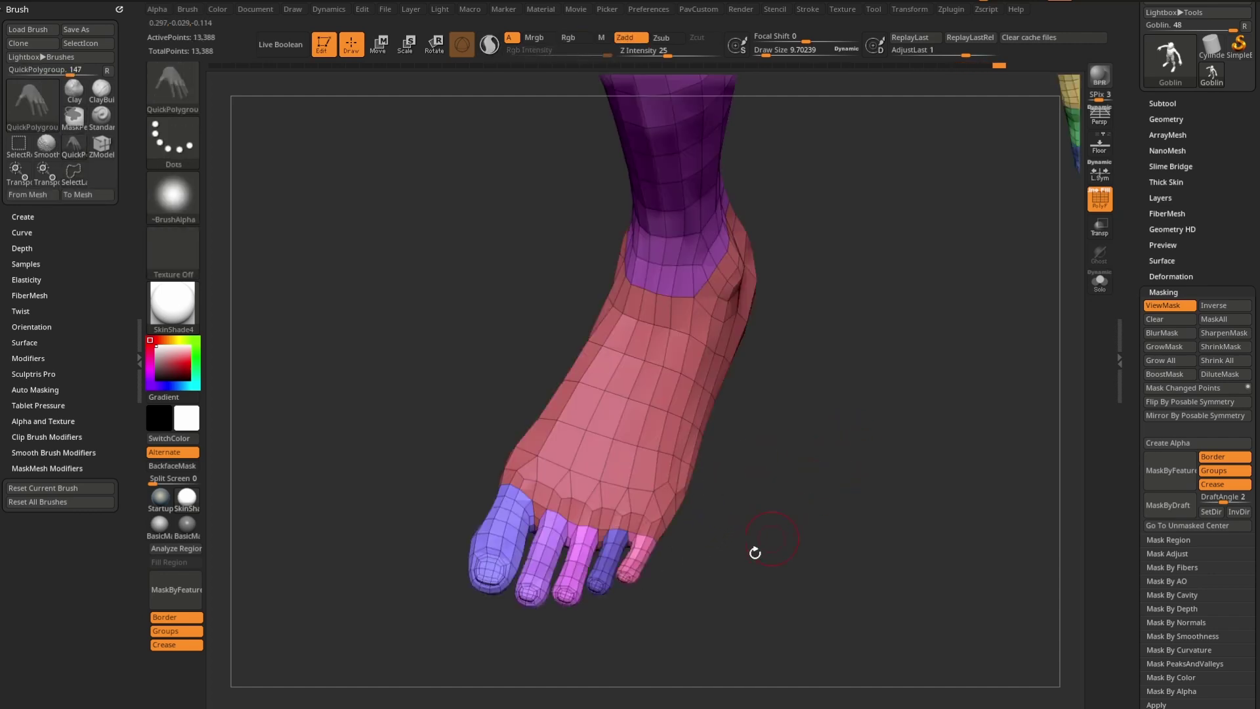
Isolate the third toe, lasso-hide the stray polygons at its base, and group the visible part into a new polygroup
left_click_drag(751, 606, 812, 572, "alt")
left_click(563, 566, "ctrl+shift")
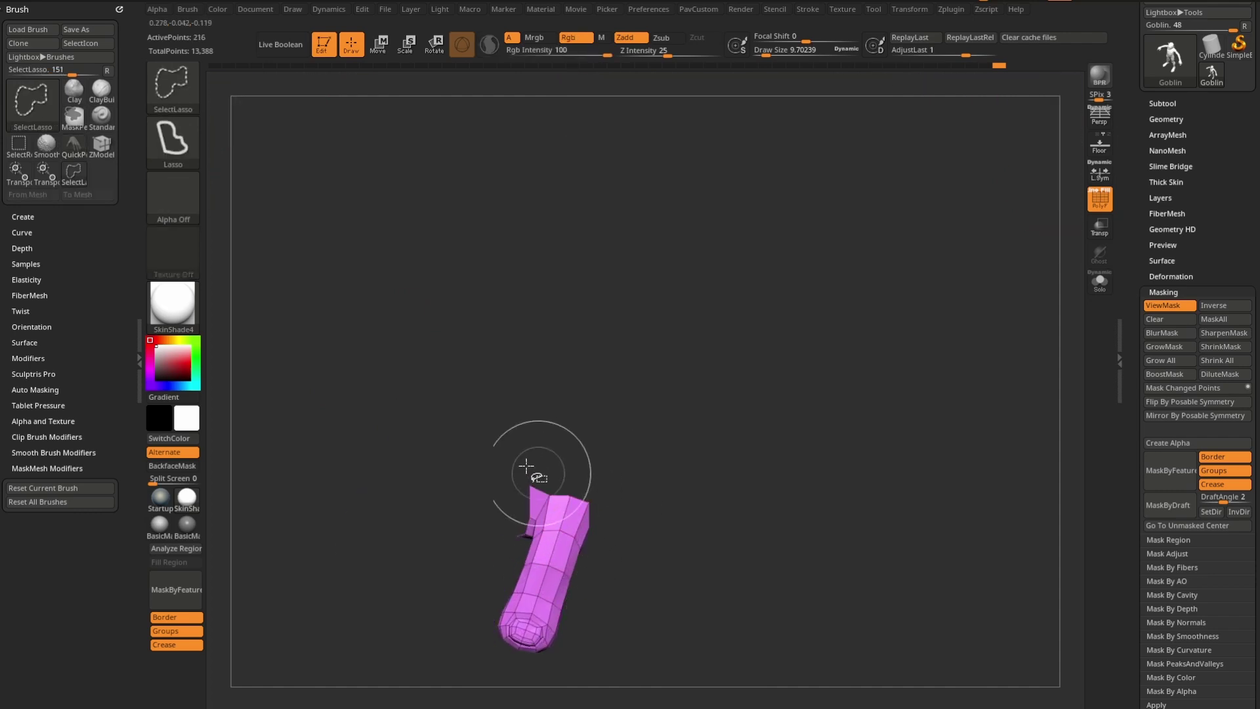
key("ctrl+shift")
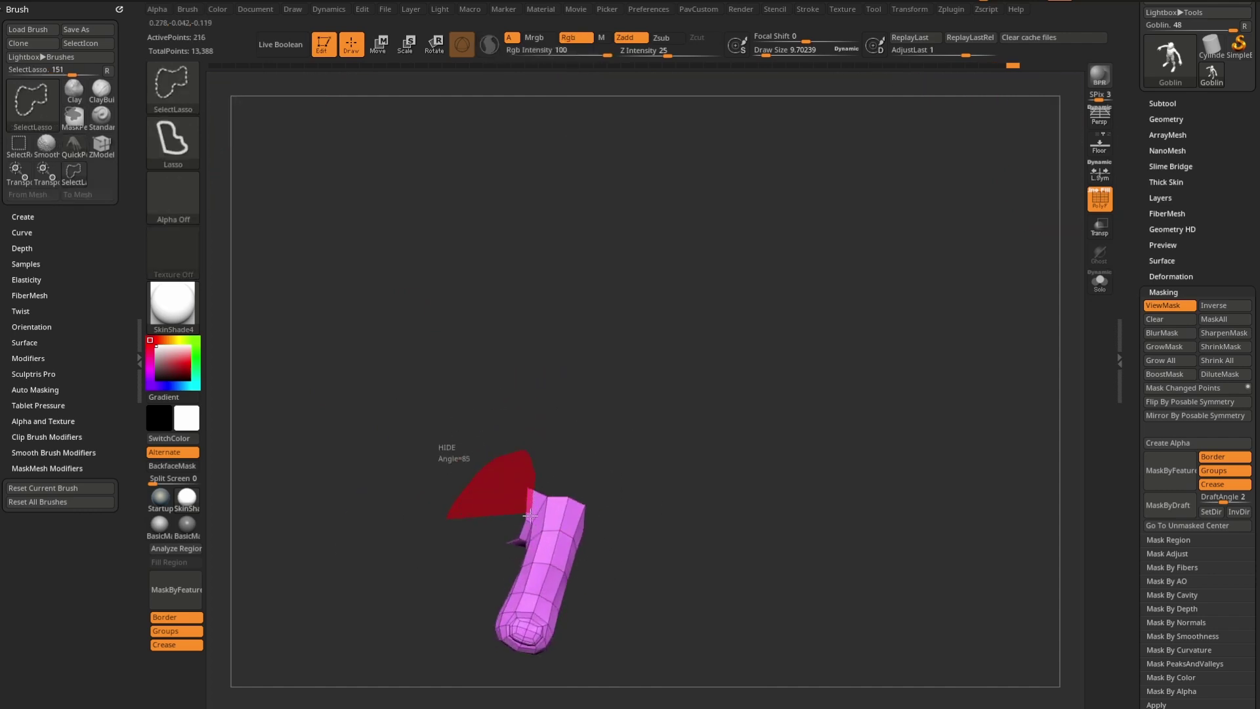
left_click_drag(518, 545, 487, 557, "ctrl+alt+shift")
key("ctrl+w")
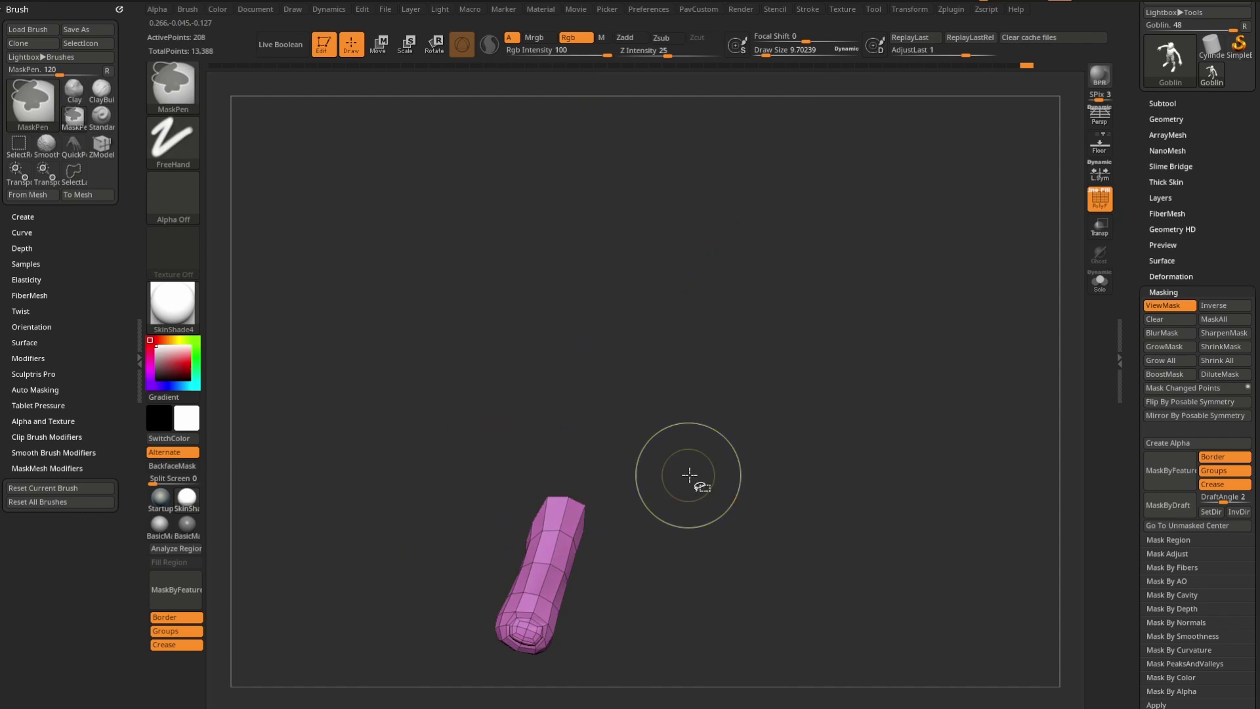
left_click(689, 475, "ctrl+shift")
Hide the second toe and regroup the foot with the stray polygons between the toes as one polygroup
left_click(522, 502, "ctrl+shift")
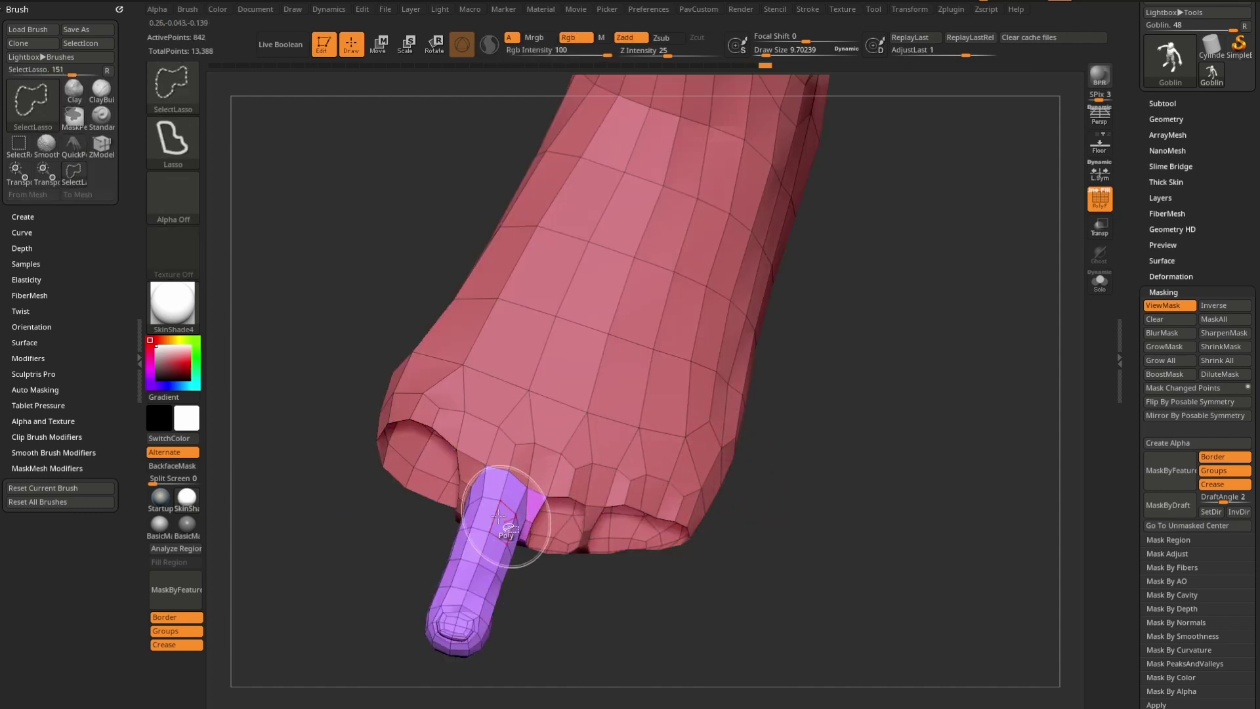
left_click(492, 518, "ctrl+alt+shift")
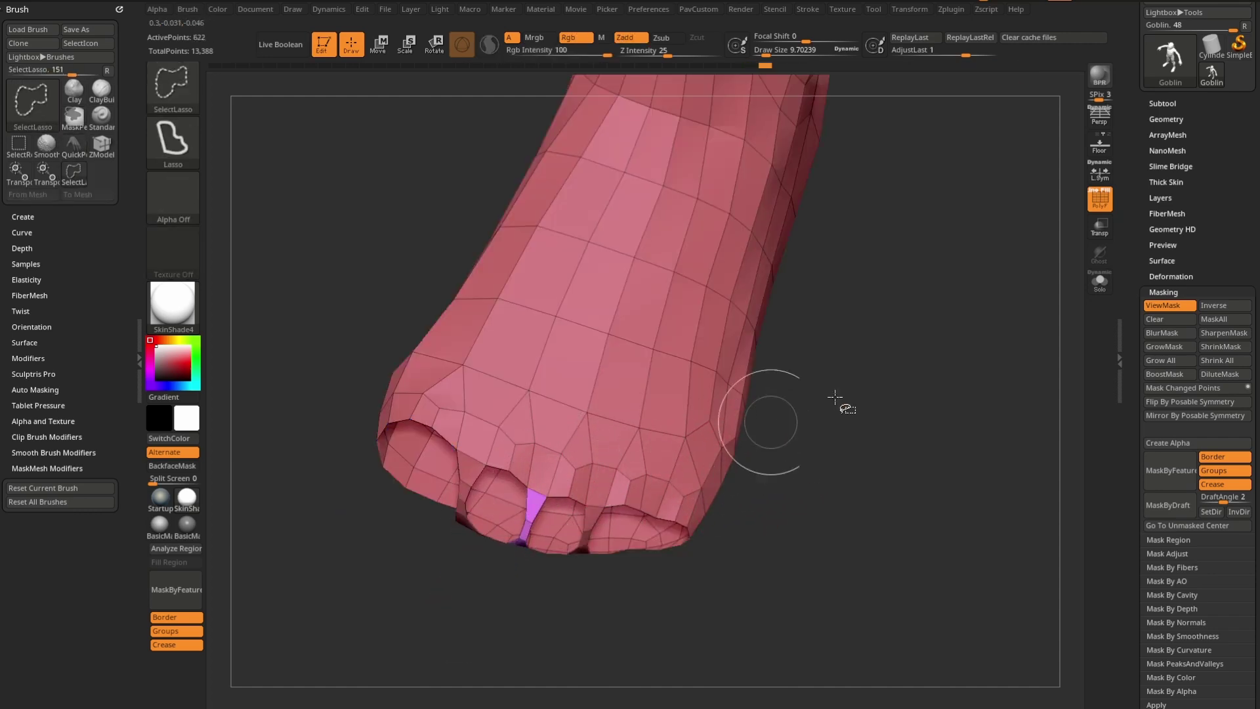
key("ctrl+w")
left_click(861, 381, "ctrl+shift")
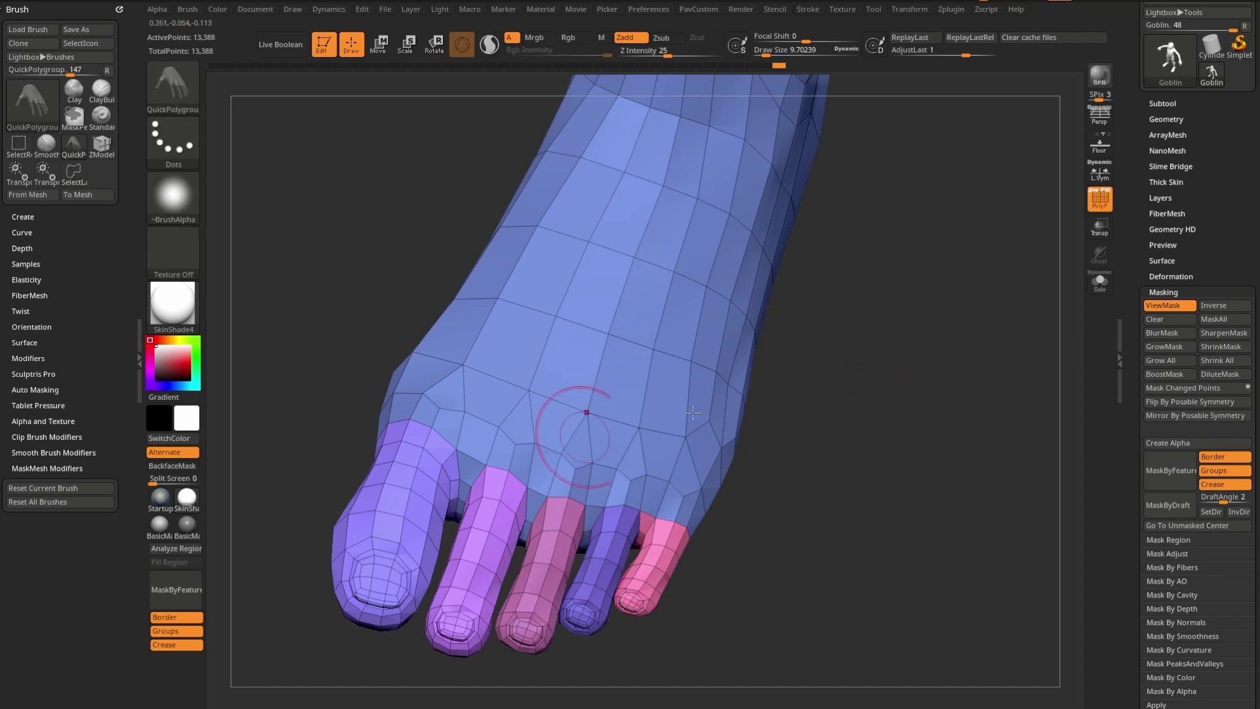
Choose the SelectLasso visibility brush and examine the second toe's polygroup in isolation before showing the whole goblin
key("ctrl+shift")
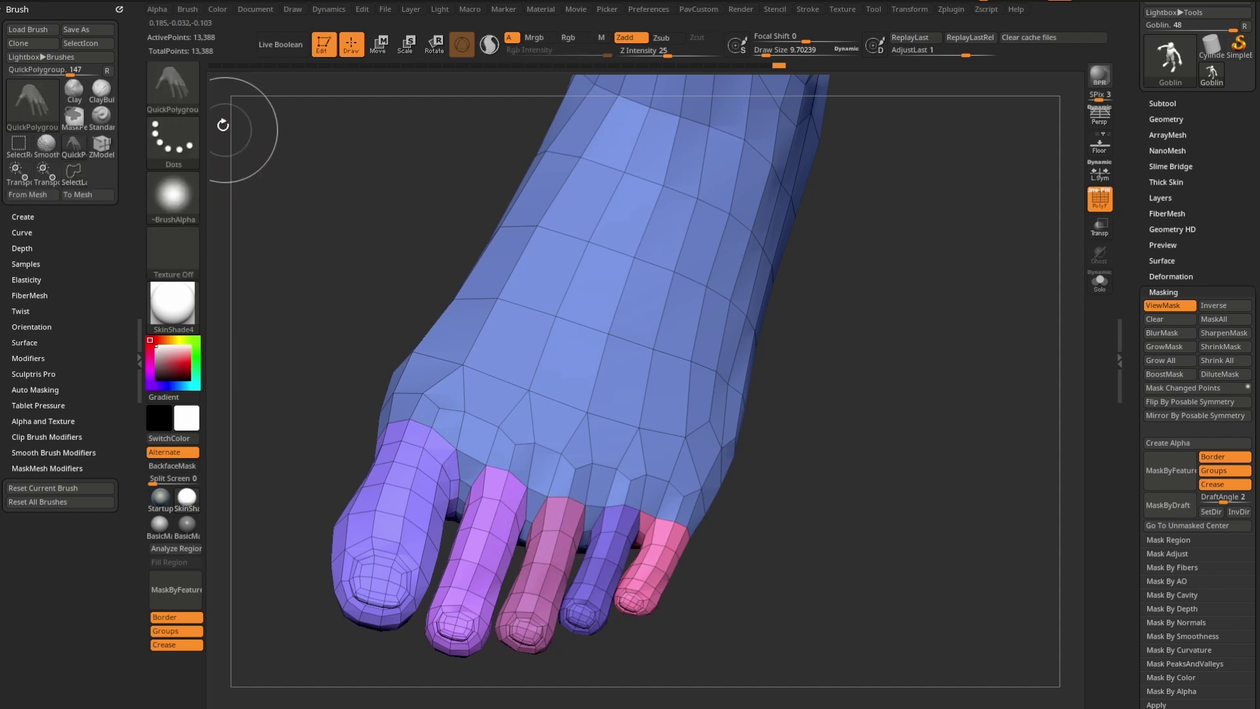
left_click(189, 96, "ctrl+shift")
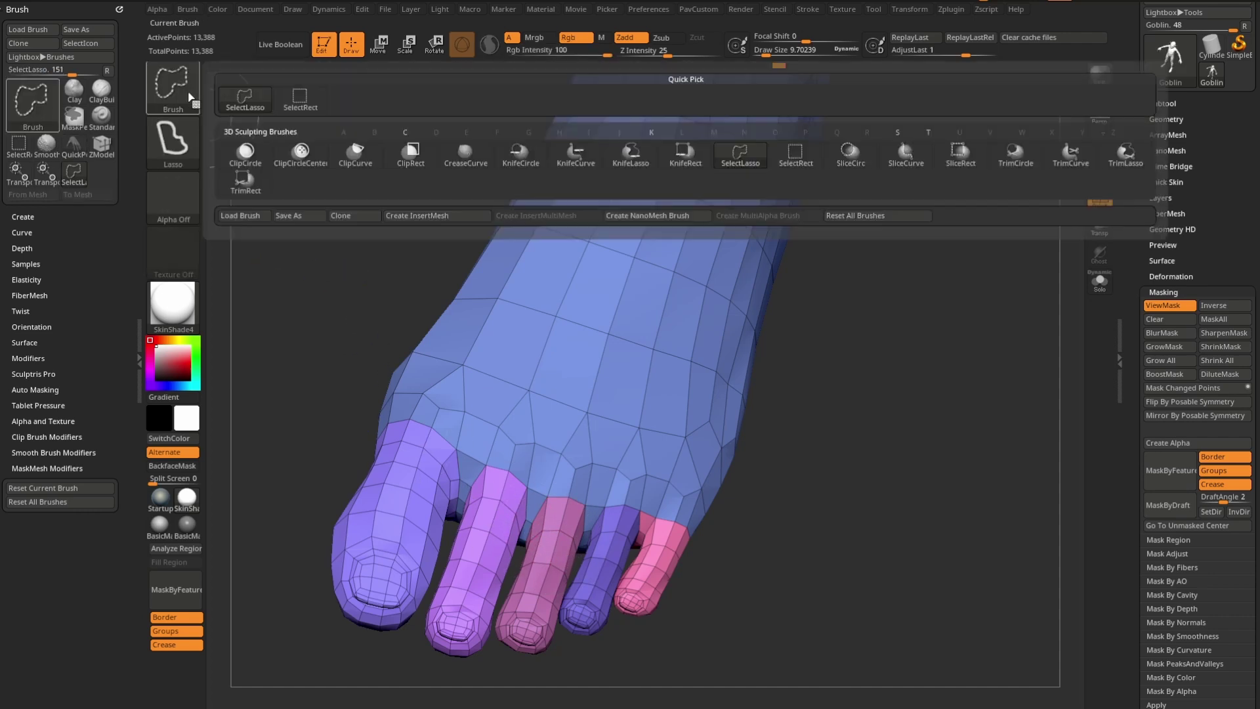
left_click(255, 108)
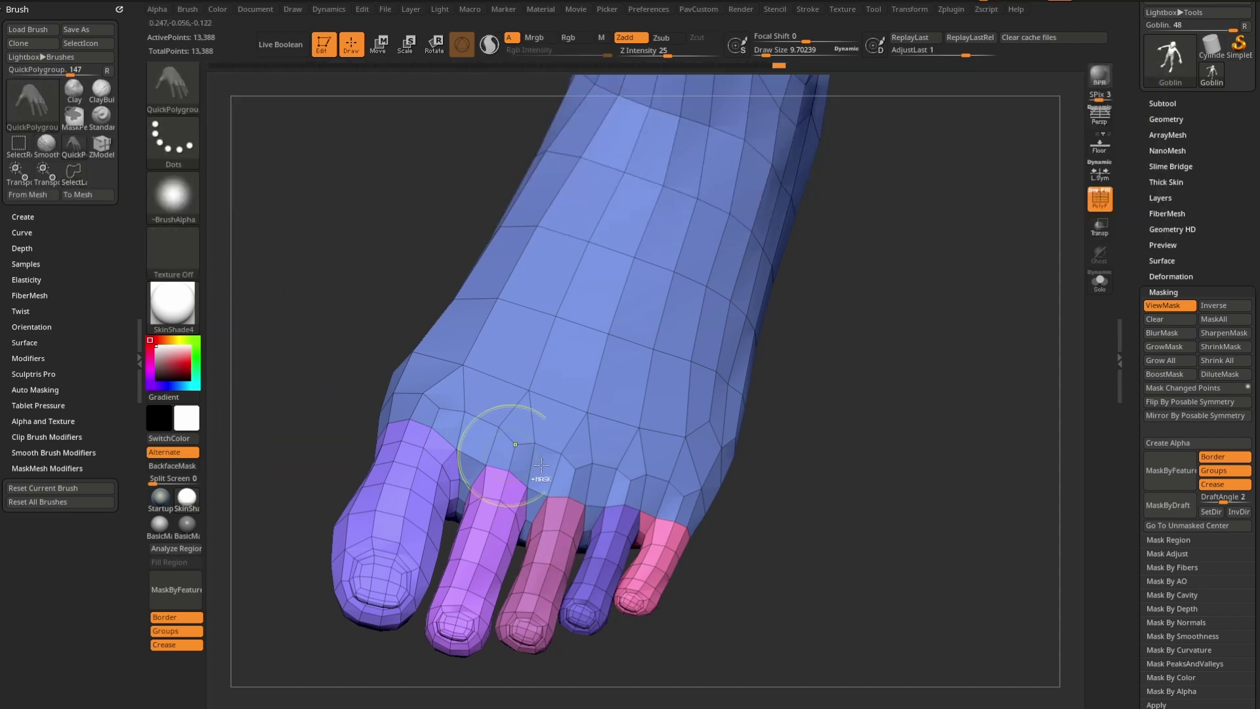
left_click(483, 547, "ctrl+shift")
mouse_move(843, 457)
left_mouse_down()
mouse_move(796, 515)
mouse_move(816, 501)
mouse_move(701, 439)
mouse_move(754, 529)
mouse_move(813, 228)
left_mouse_up()
left_click(857, 534, "ctrl+shift")
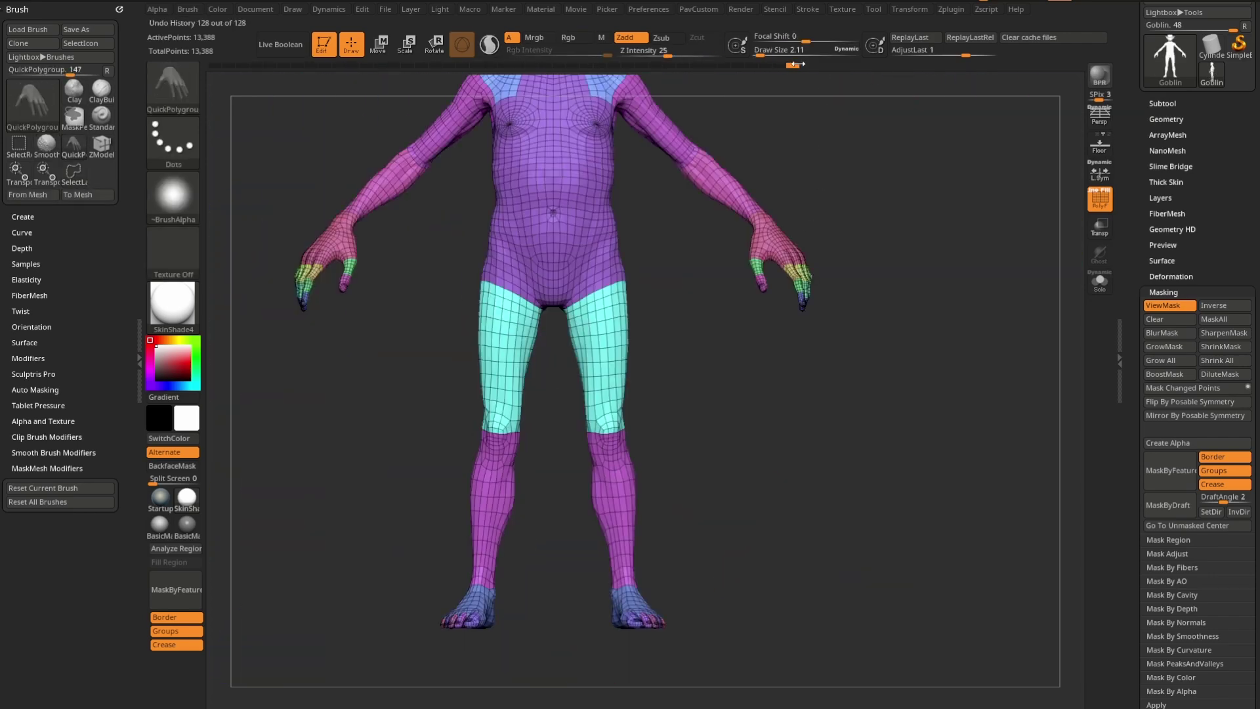
Revert the undo history to before the leg and foot polygroups were made, and turn off the mask display
left_click_drag(796, 64, 762, 70)
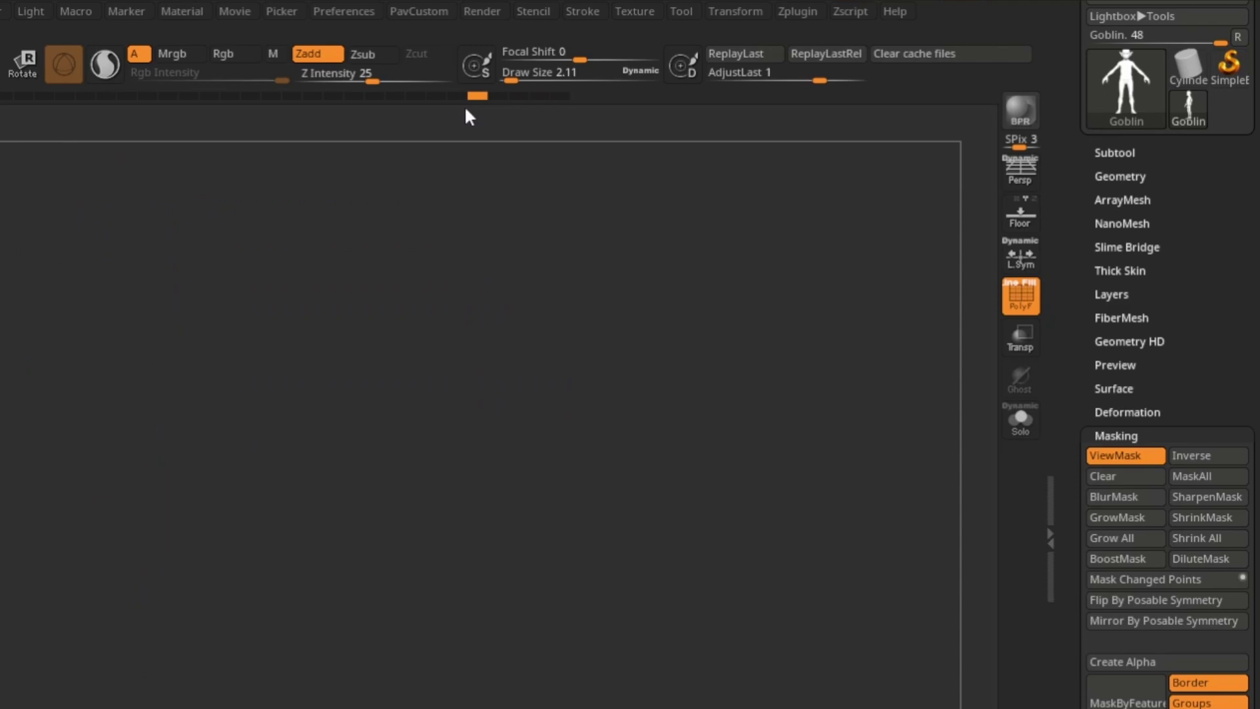
left_click_drag(466, 111, 269, 113)
key("ctrl+h")
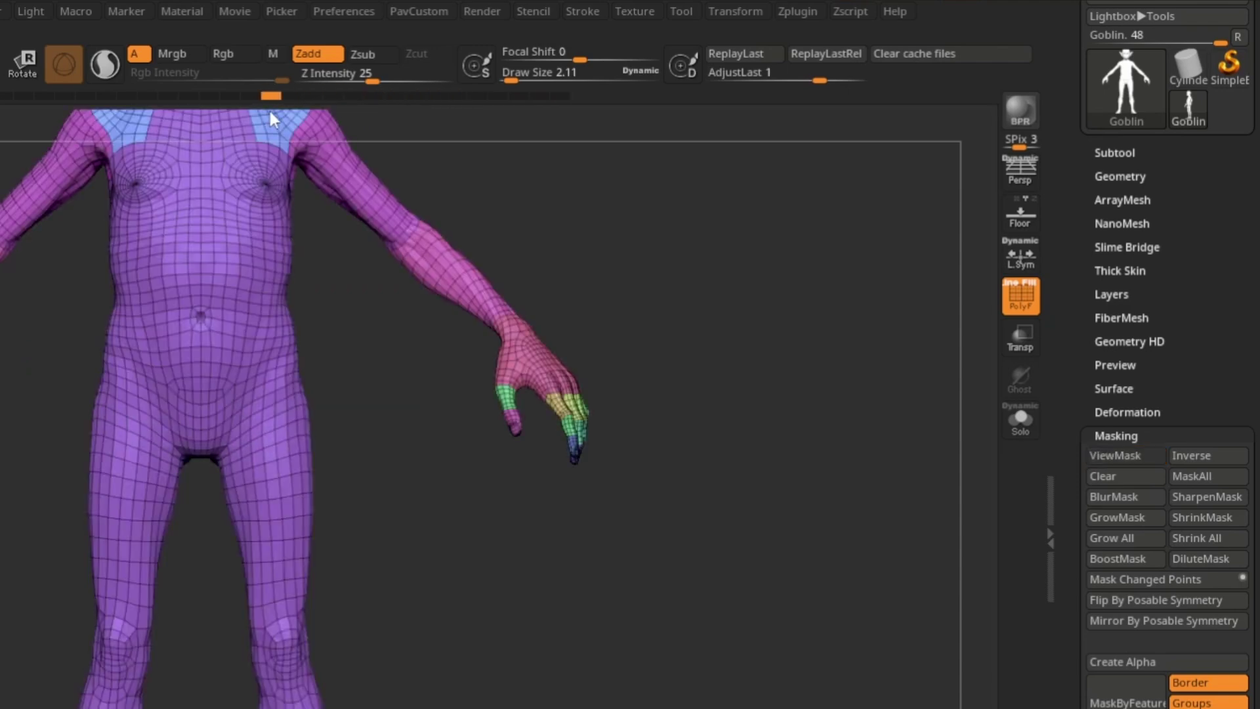
key("ctrl+h")
left_click(510, 621, "ctrl")
left_click(513, 688)
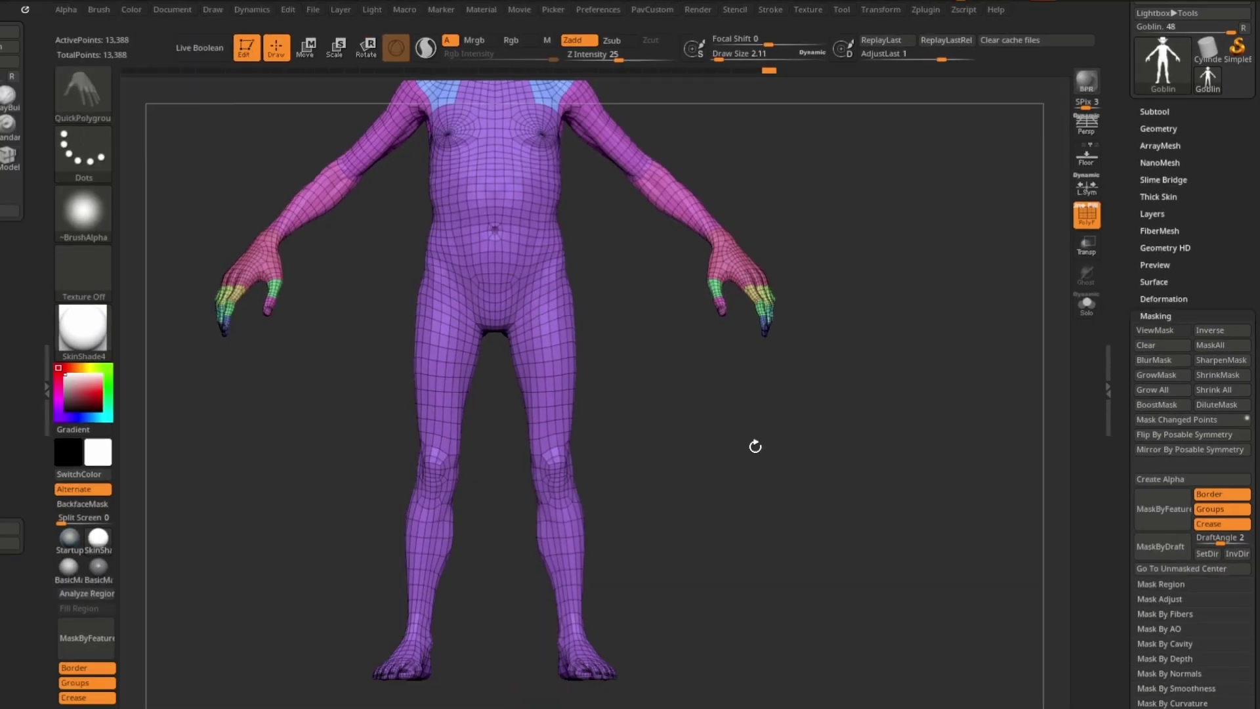
Set the ZModeler edge action to PolyGroup with the Polyloop target, and merge the whole goblin into one polygroup
left_click_drag(569, 613, 512, 620, "alt")
left_click_drag(444, 681, 436, 595, "alt")
left_click_drag(707, 398, 708, 346, "alt")
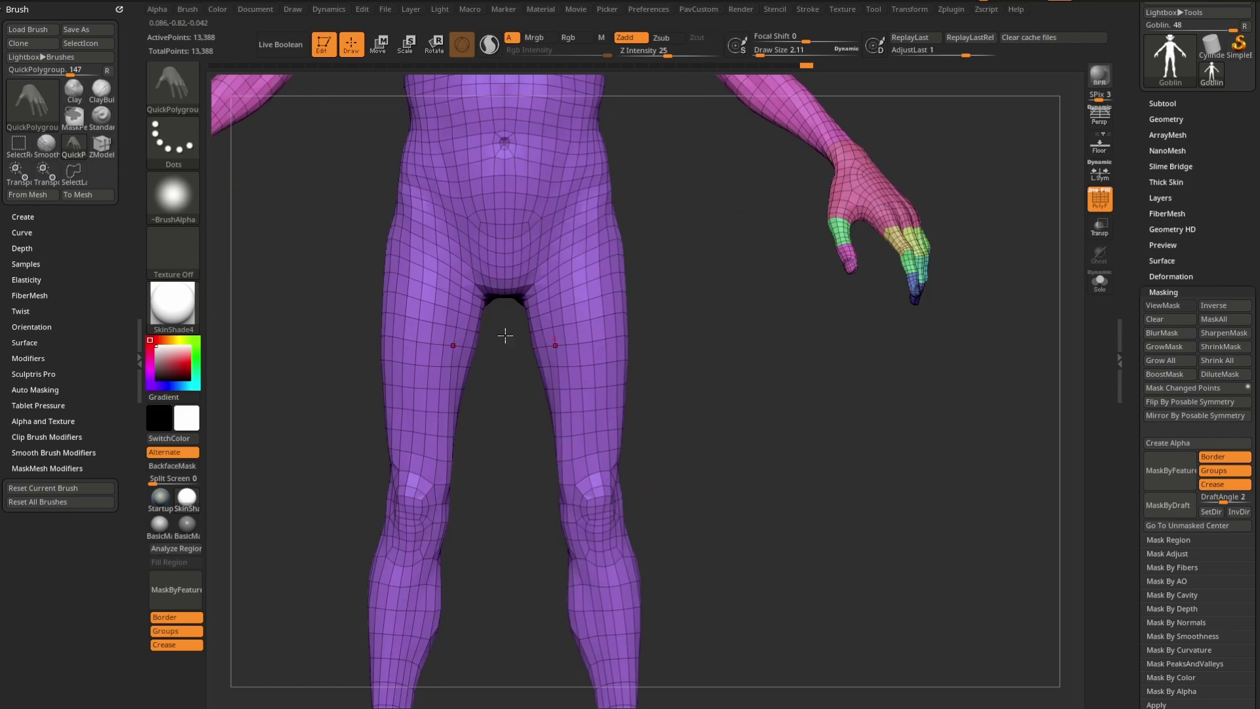
right_click_drag(568, 296, 679, 395, "alt")
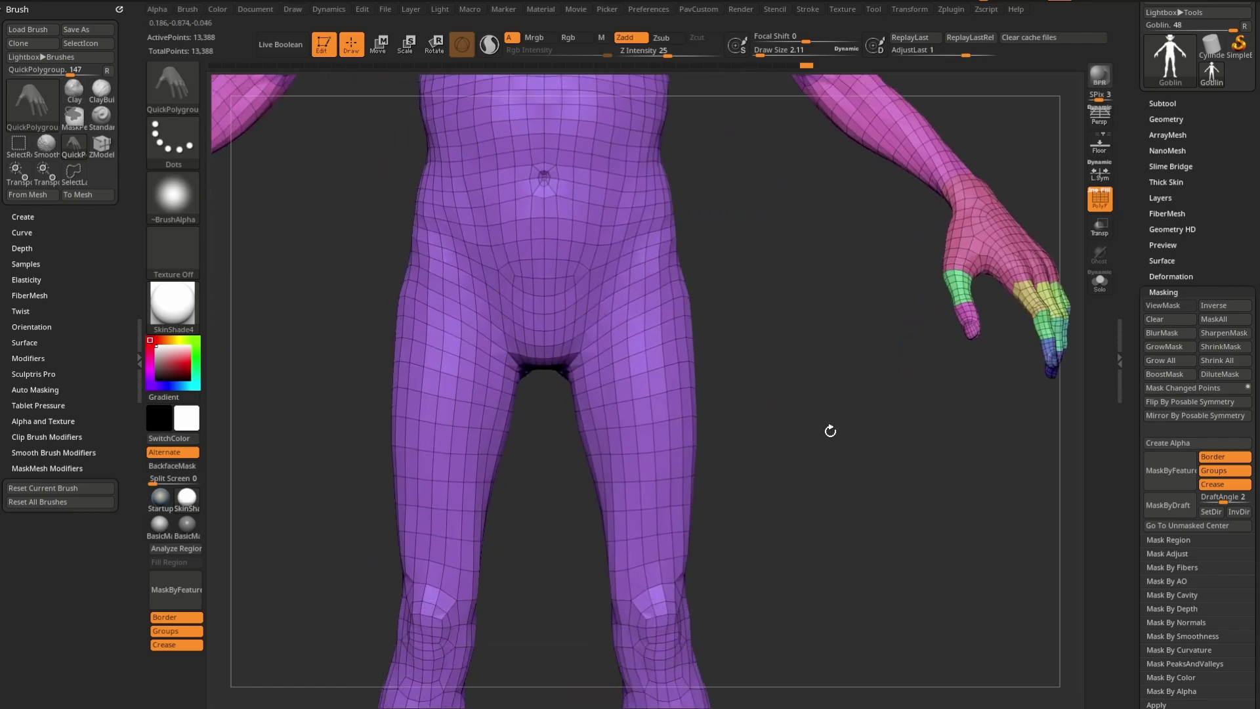
left_click_drag(802, 357, 791, 373, "alt")
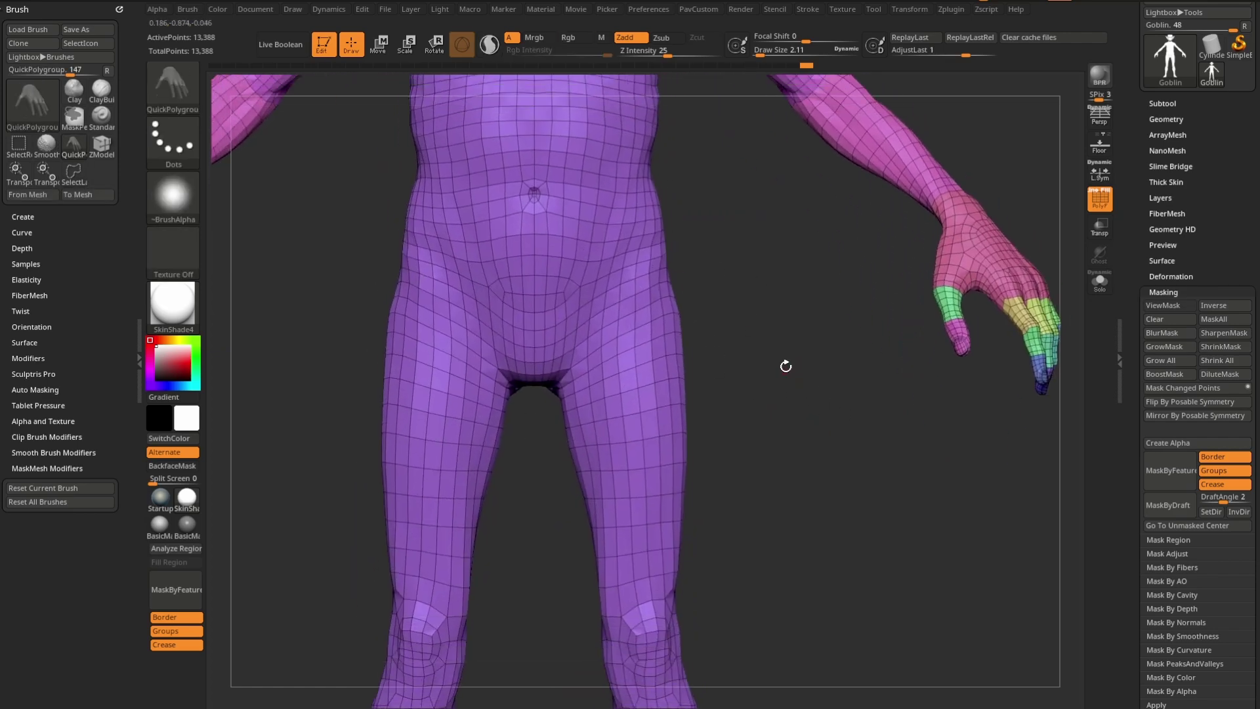
key("b")
key("z")
key("m")
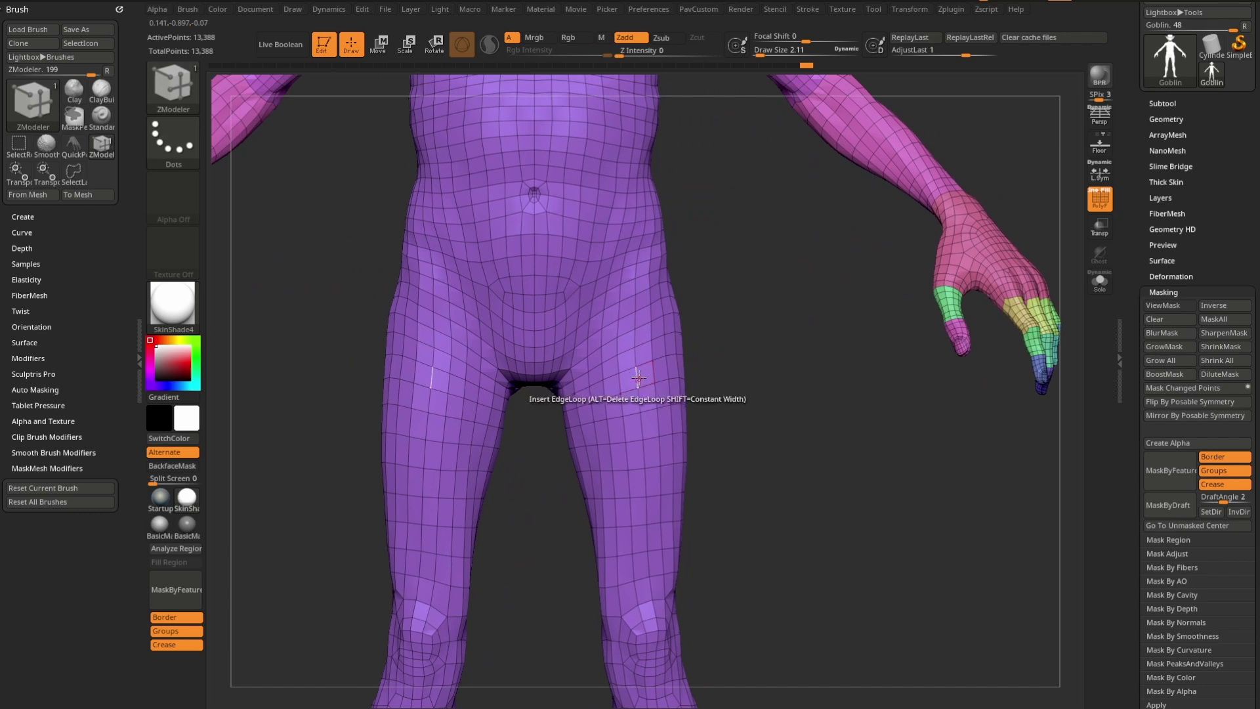
key("space")
left_click(599, 414)
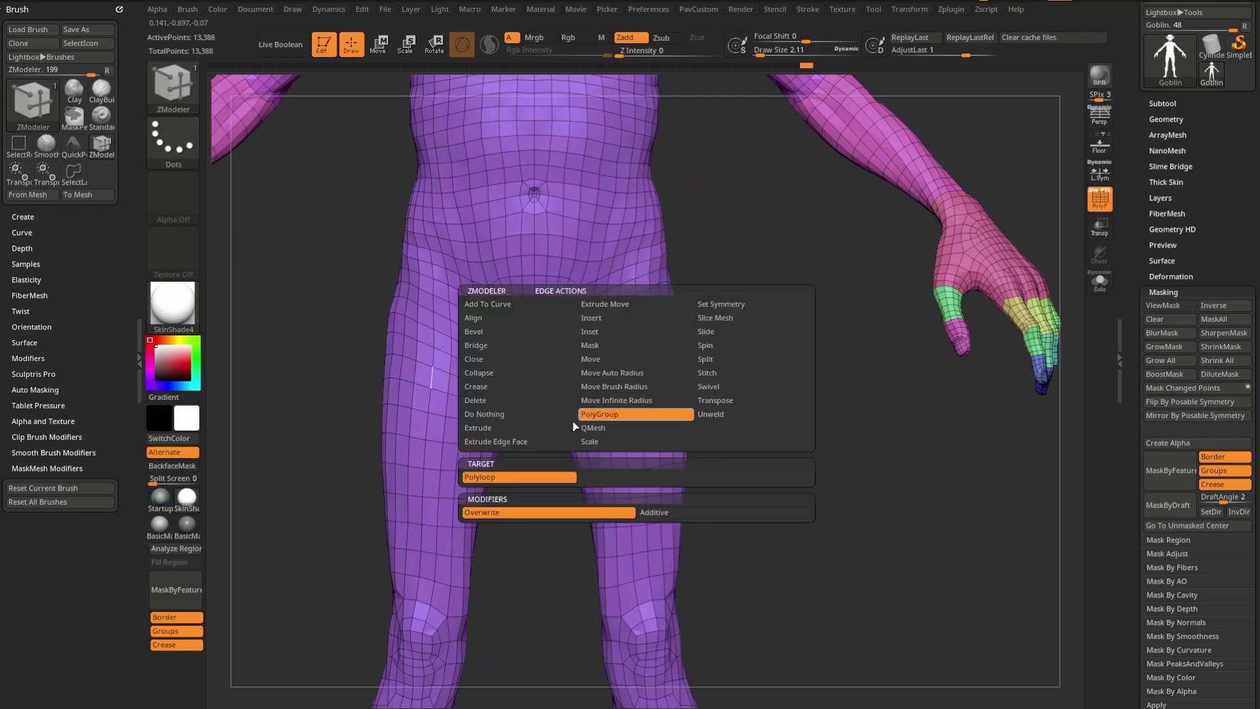
left_click(499, 480)
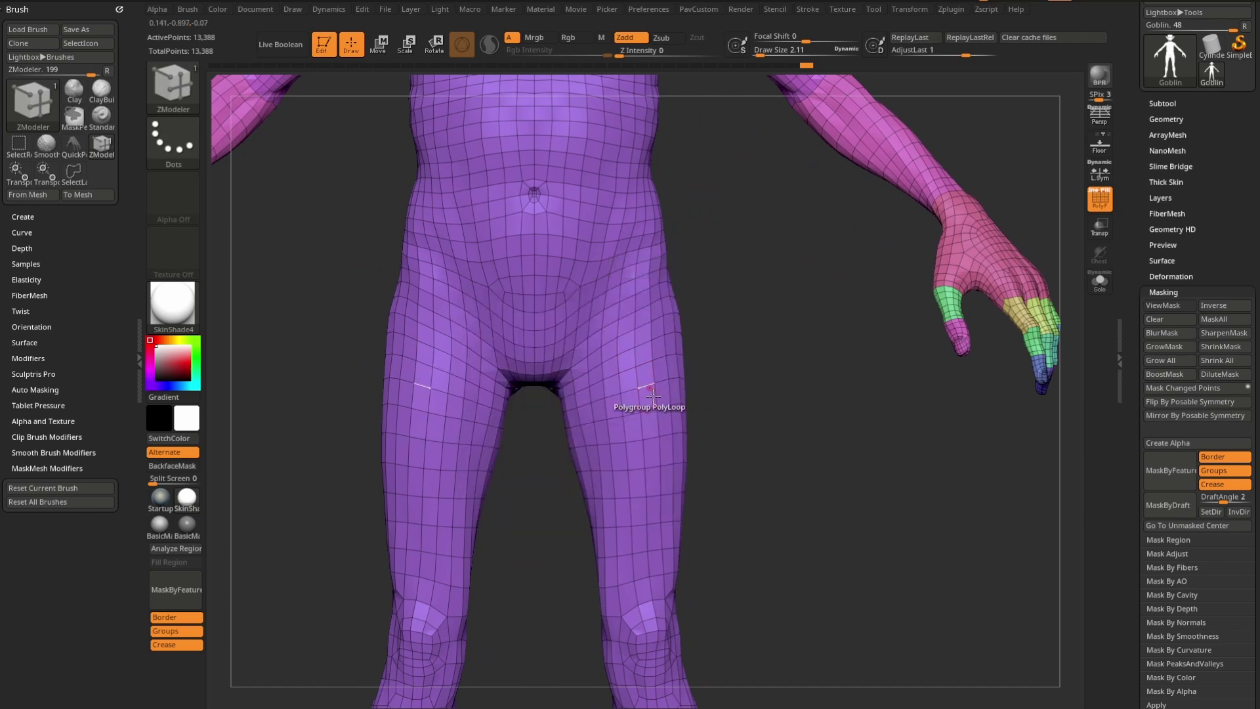
key("ctrl+w")
Assign five adjacent polygon loops around both upper thighs to a shared polygroup with ZModeler's Polygroup PolyLoop
left_click_drag(826, 329, 740, 318, "alt")
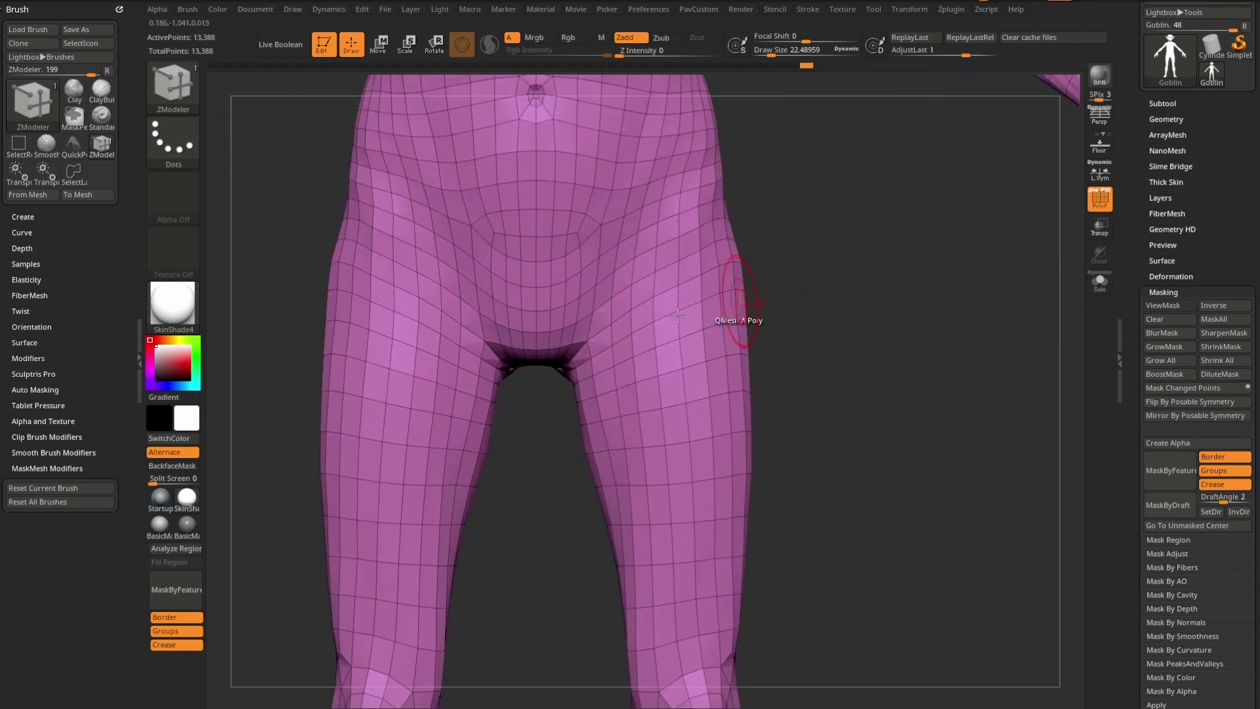
left_click(667, 371)
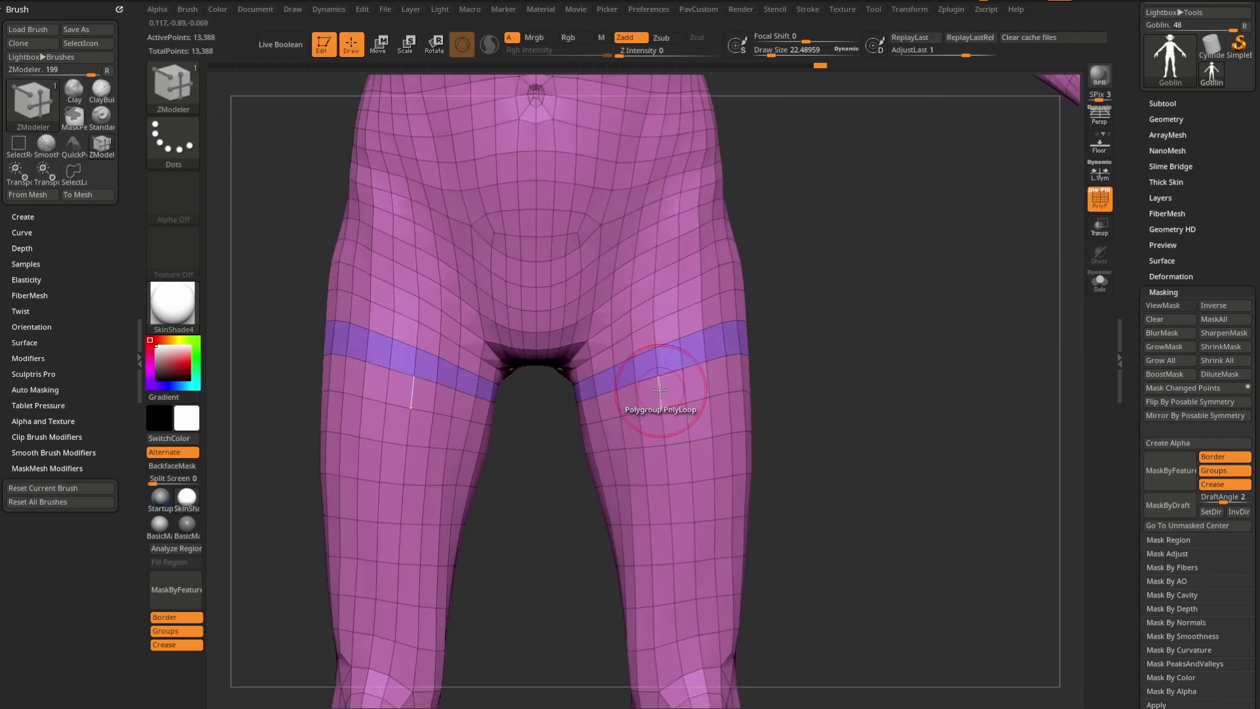
left_click(659, 391)
left_click(667, 423)
left_click(667, 463)
left_click(670, 504)
Extend the thigh polygroup down to the top of the knees by adding the remaining polygon loops
mouse_move(822, 415)
left_mouse_down("alt")
mouse_move(776, 338)
mouse_move(453, 354)
left_mouse_up("alt")
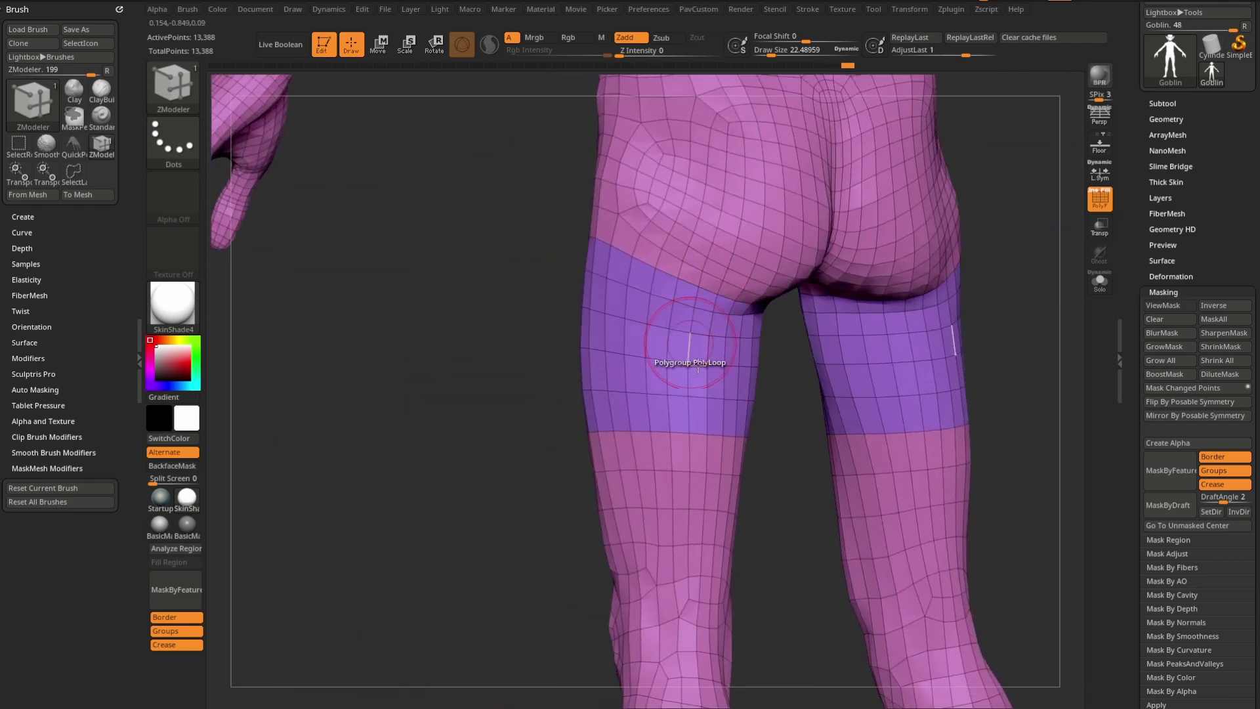
left_click(675, 457)
left_click(675, 487)
left_click_drag(573, 604, 672, 454, "alt")
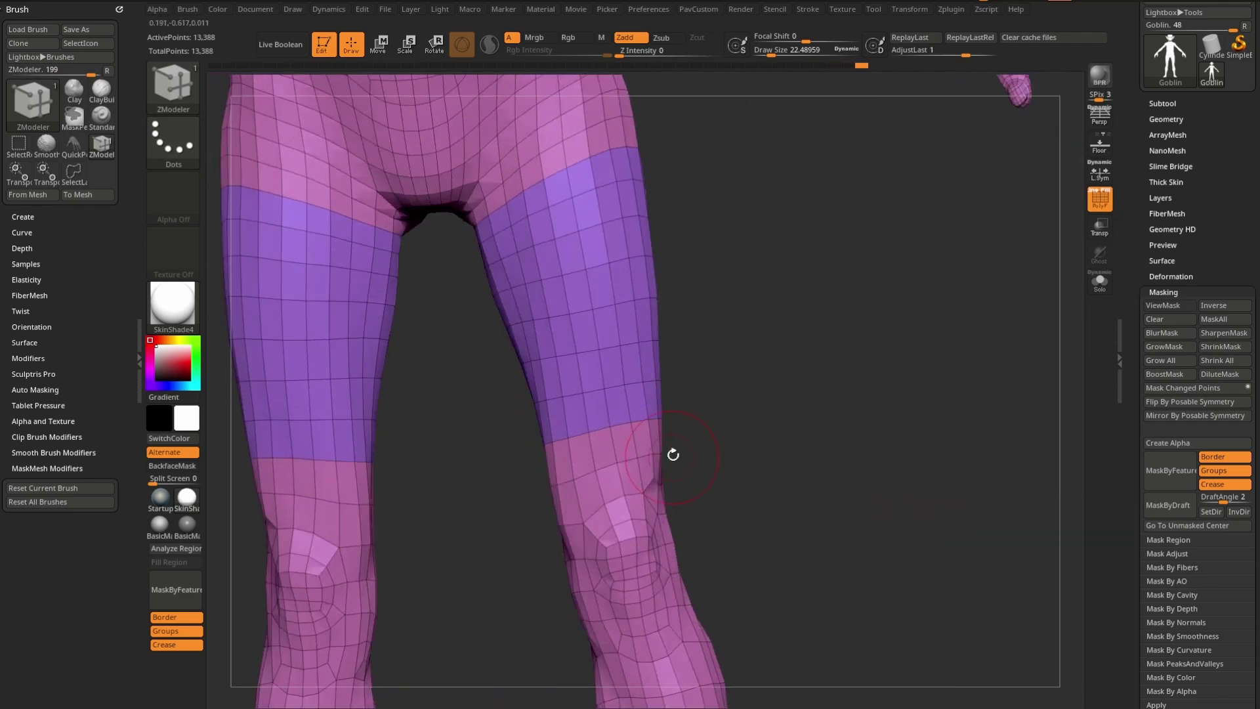
left_click_drag(709, 414, 664, 422)
left_click(636, 444)
left_click(624, 492)
left_click_drag(710, 460, 679, 422, "alt")
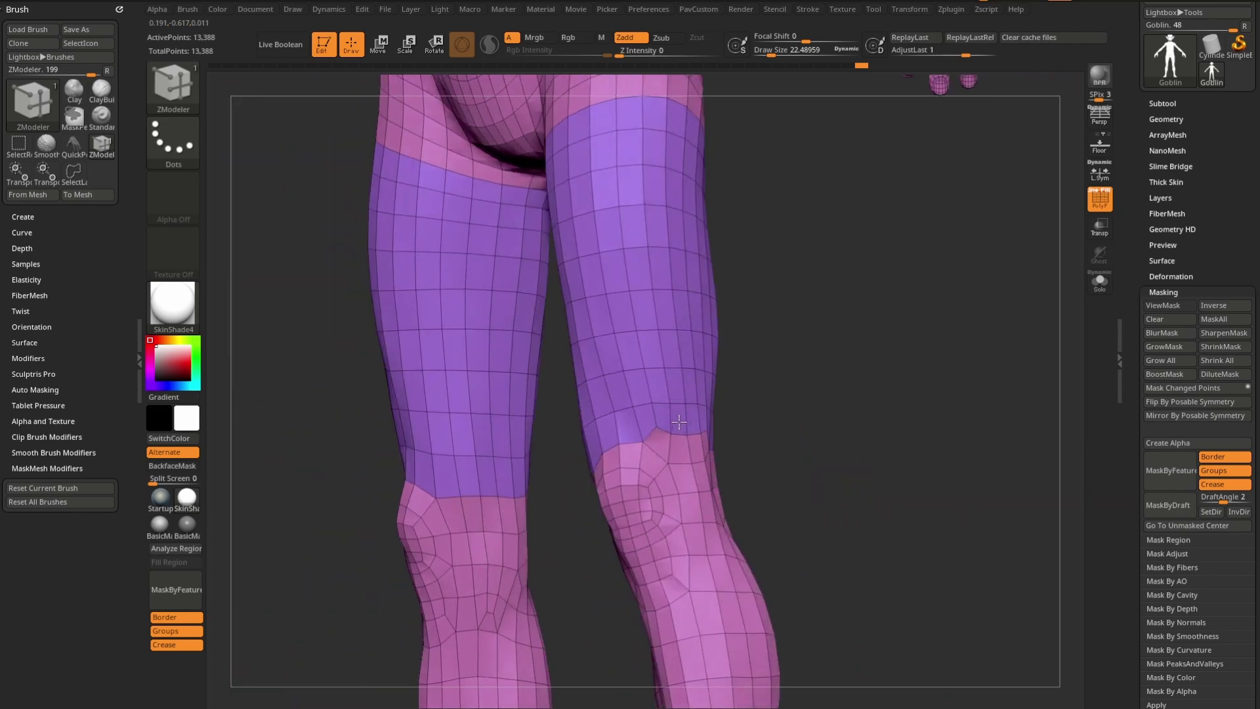
Assign the polygon loops around the kneecaps and knees to a new shared polygroup with ZModeler's Polygroup PolyLoop
left_click_drag(774, 411, 725, 424)
left_click_drag(482, 549, 612, 475)
left_click(621, 462)
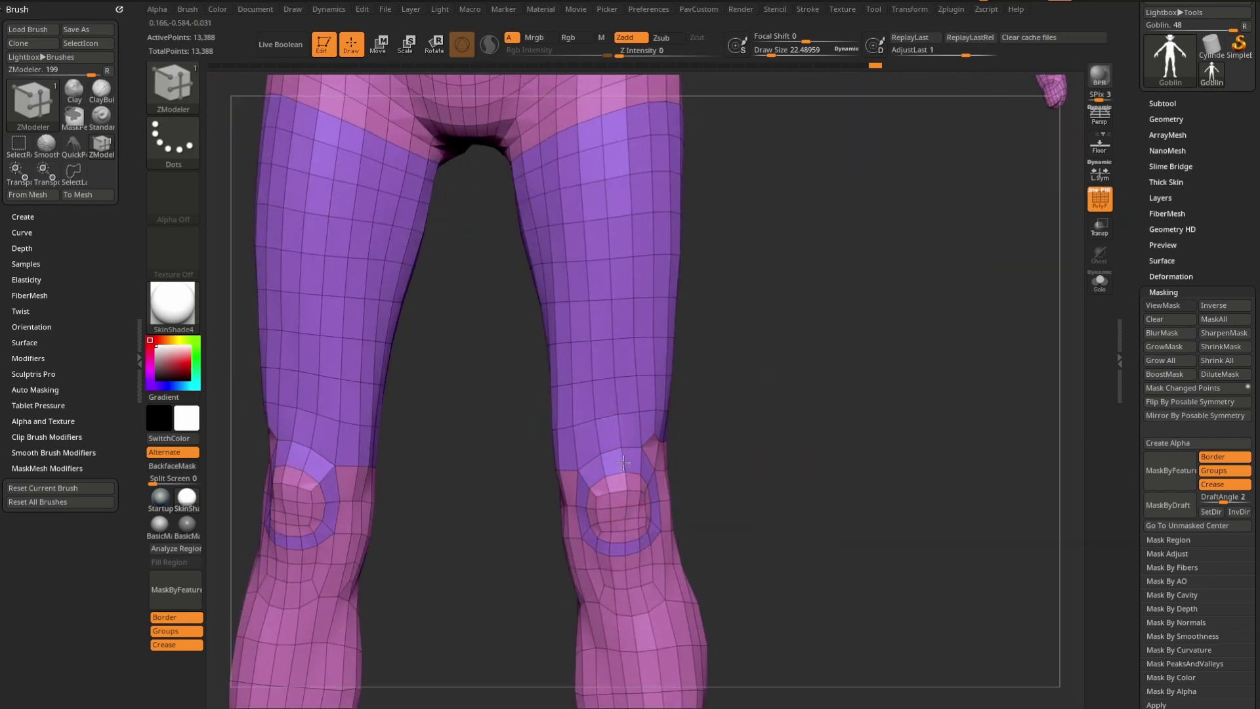
left_click(623, 463)
left_click(623, 463)
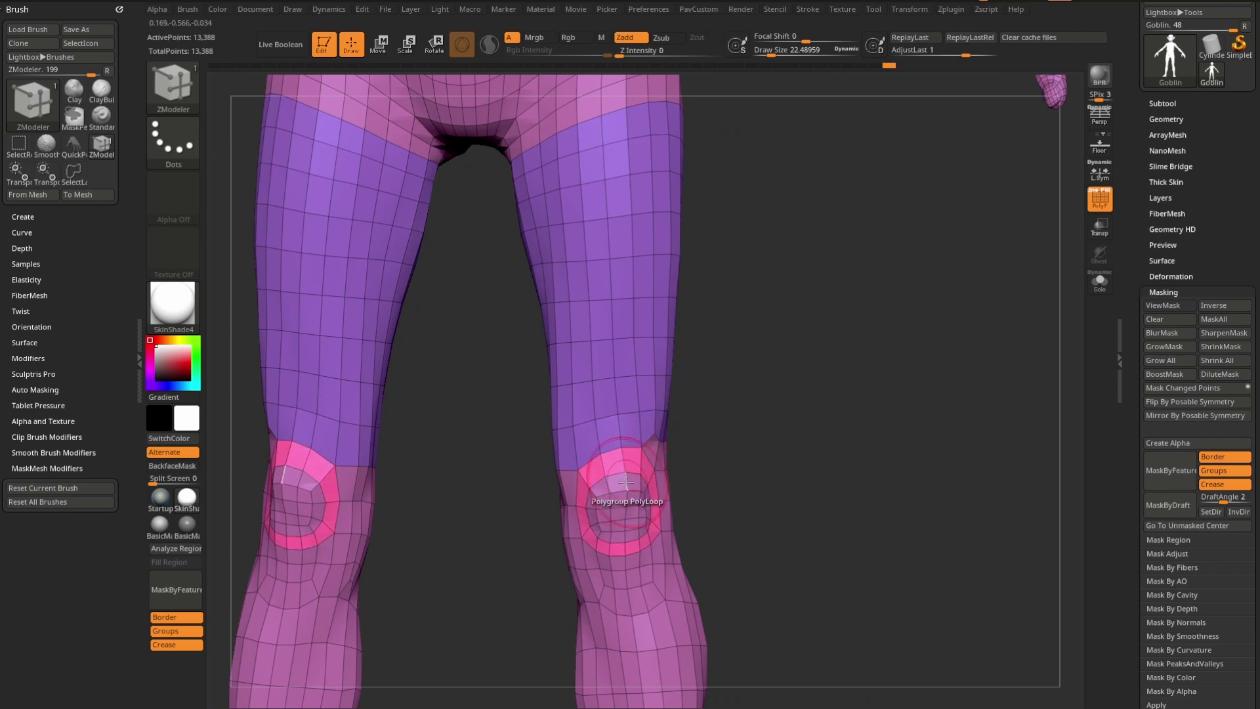
left_click_drag(673, 471, 607, 470)
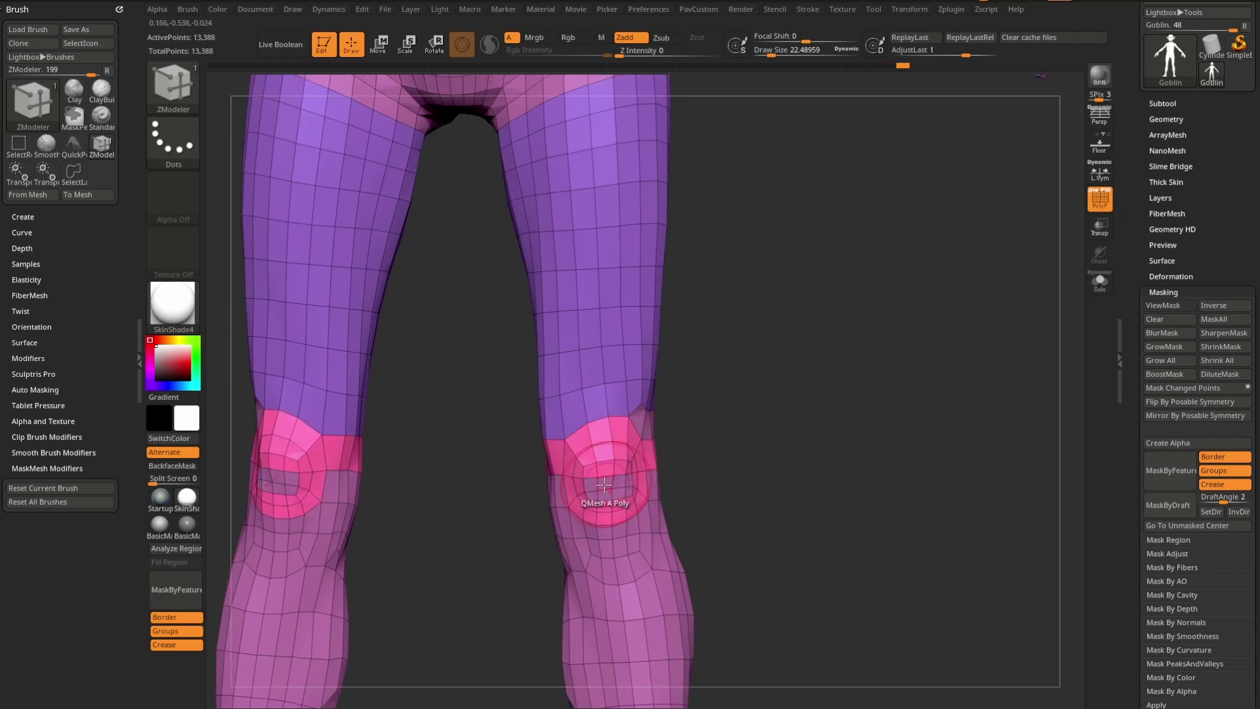
left_click(598, 495)
Add the remaining ungrouped polygons in and around the kneecaps to the knee polygroup
left_click_drag(724, 443, 706, 398, "alt")
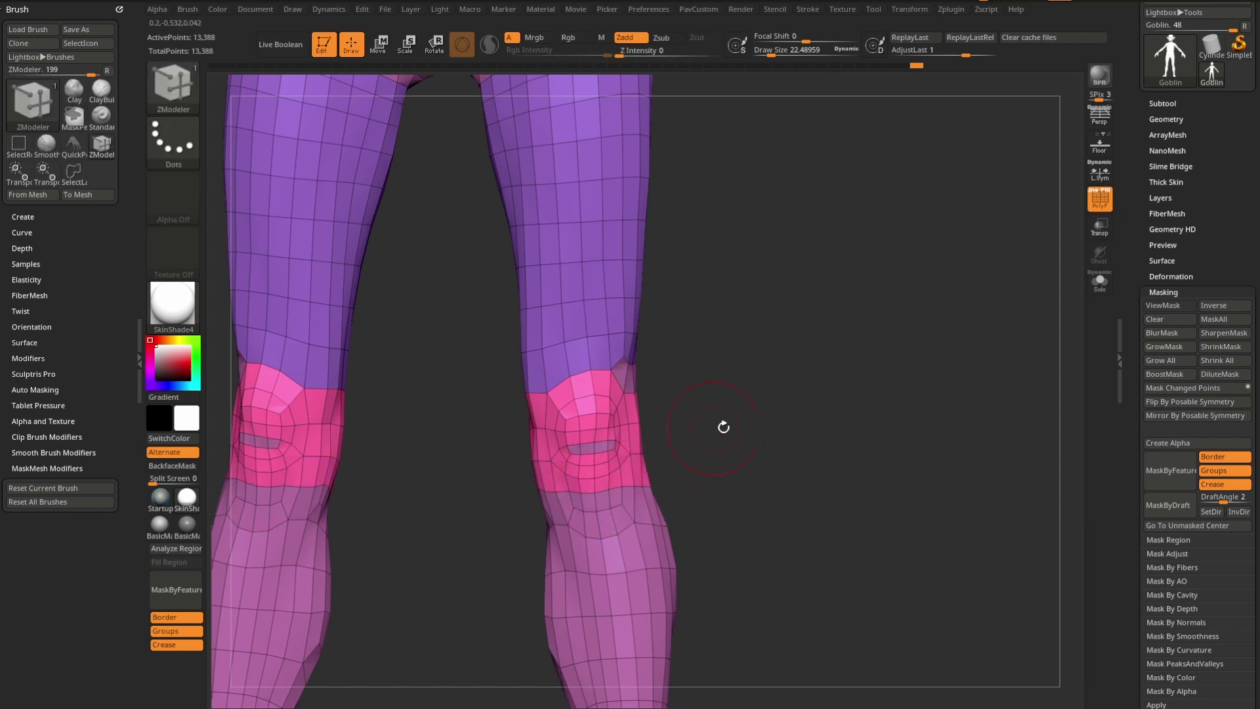
left_click_drag(722, 385, 749, 428, "alt")
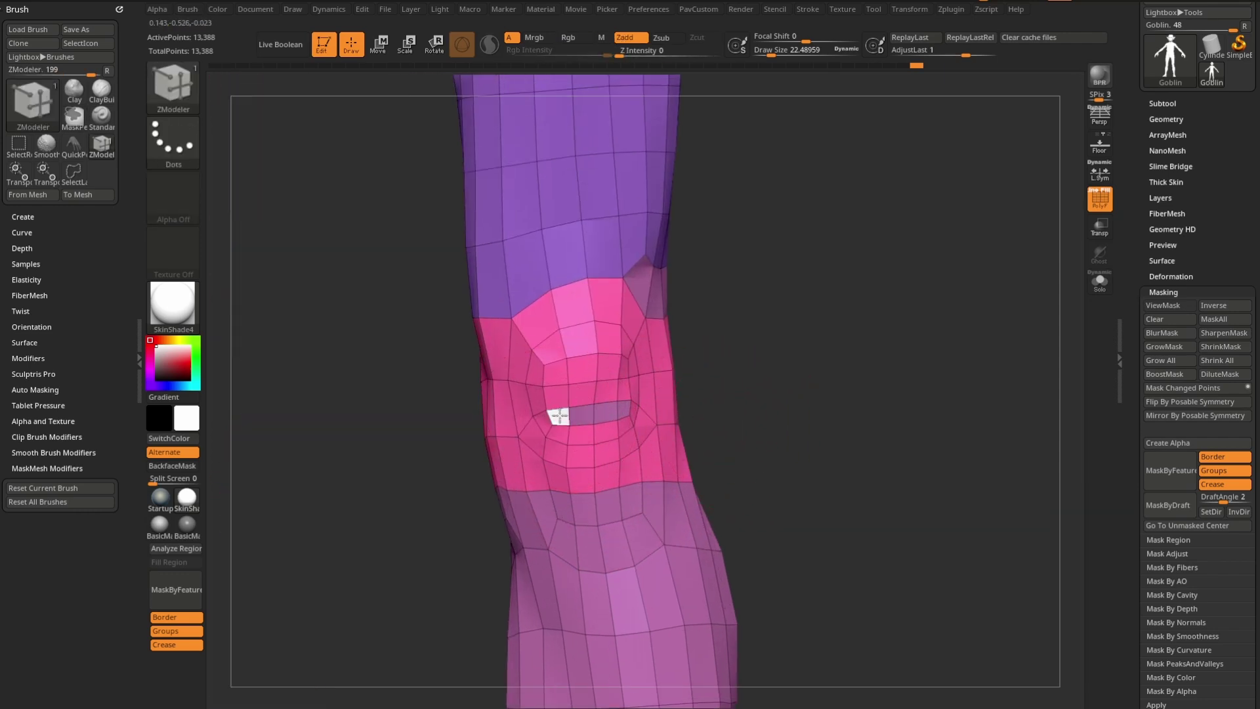
left_click_drag(830, 384, 788, 420, "alt")
left_click_drag(569, 371, 597, 374, "alt")
left_click(597, 374)
left_click_drag(556, 436, 591, 437, "alt")
left_click(591, 438)
Merge the whole goblin into a single polygroup
left_click_drag(663, 410, 711, 416)
left_click_drag(711, 416, 696, 381, "alt")
left_click_drag(781, 355, 863, 337, "alt")
left_click_drag(624, 323, 762, 462, "alt")
key("ctrl+w")
Hide one polygon loop around both upper thighs by picking an edge with the SelectLasso brush
mouse_move(743, 503)
left_mouse_down("alt")
mouse_move(726, 349)
mouse_move(728, 439)
mouse_move(731, 422)
left_mouse_up("alt")
key("ctrl+shift")
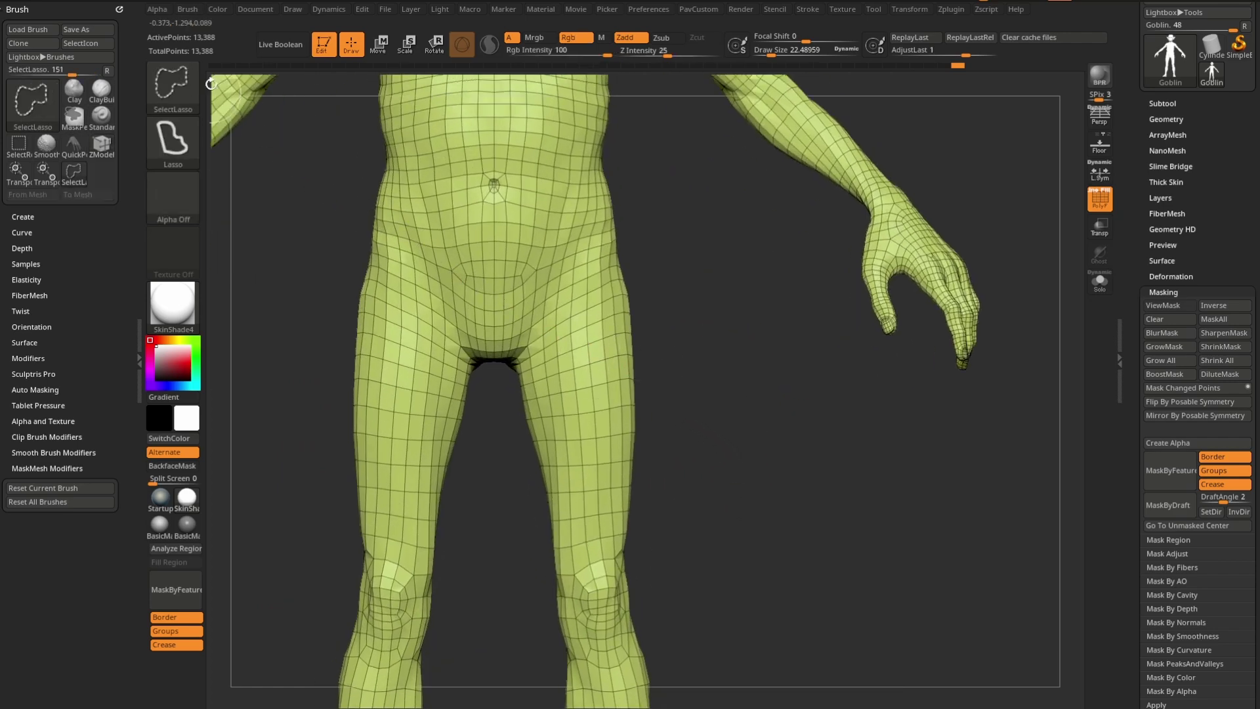
left_click_drag(697, 270, 690, 348, "alt")
key("ctrl+shift")
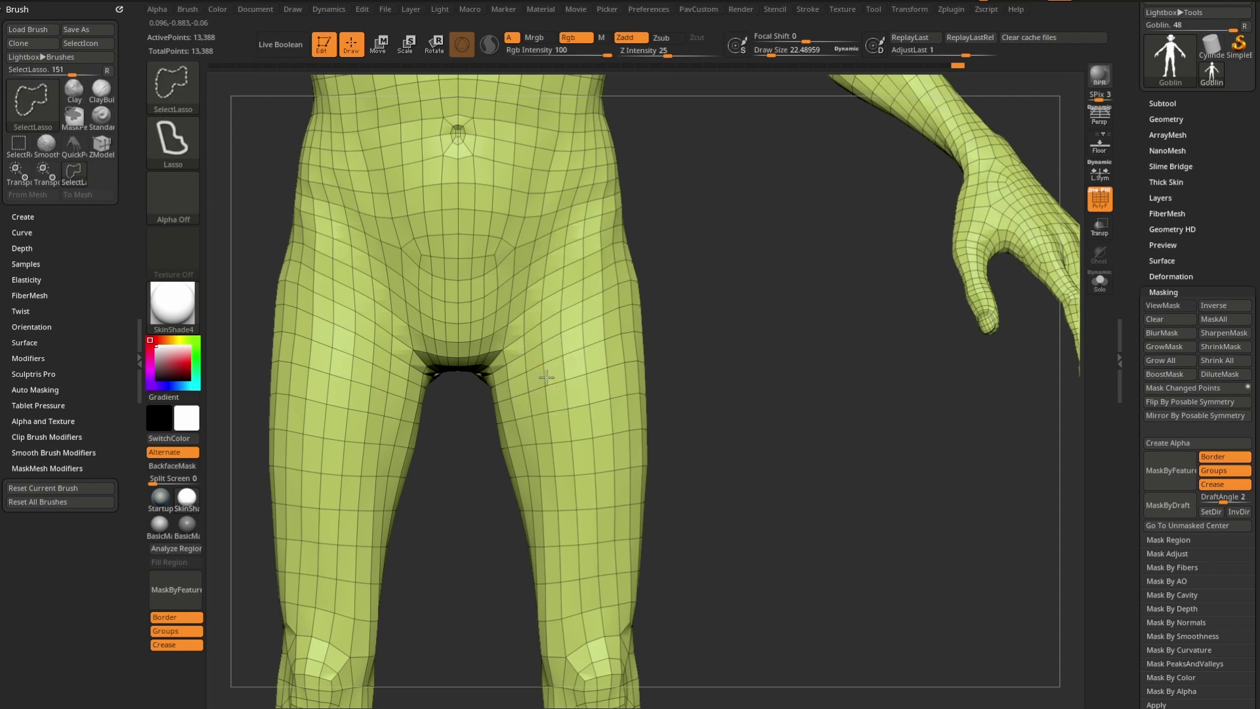
left_click(547, 377, "ctrl+shift")
Hide the polygon loops around both knees with SelectLasso so that the thighs and lower legs are separated
mouse_move(766, 379)
left_mouse_down()
mouse_move(748, 390)
mouse_move(758, 335)
left_mouse_up()
left_click_drag(770, 404, 742, 206, "alt")
key("ctrl+shift")
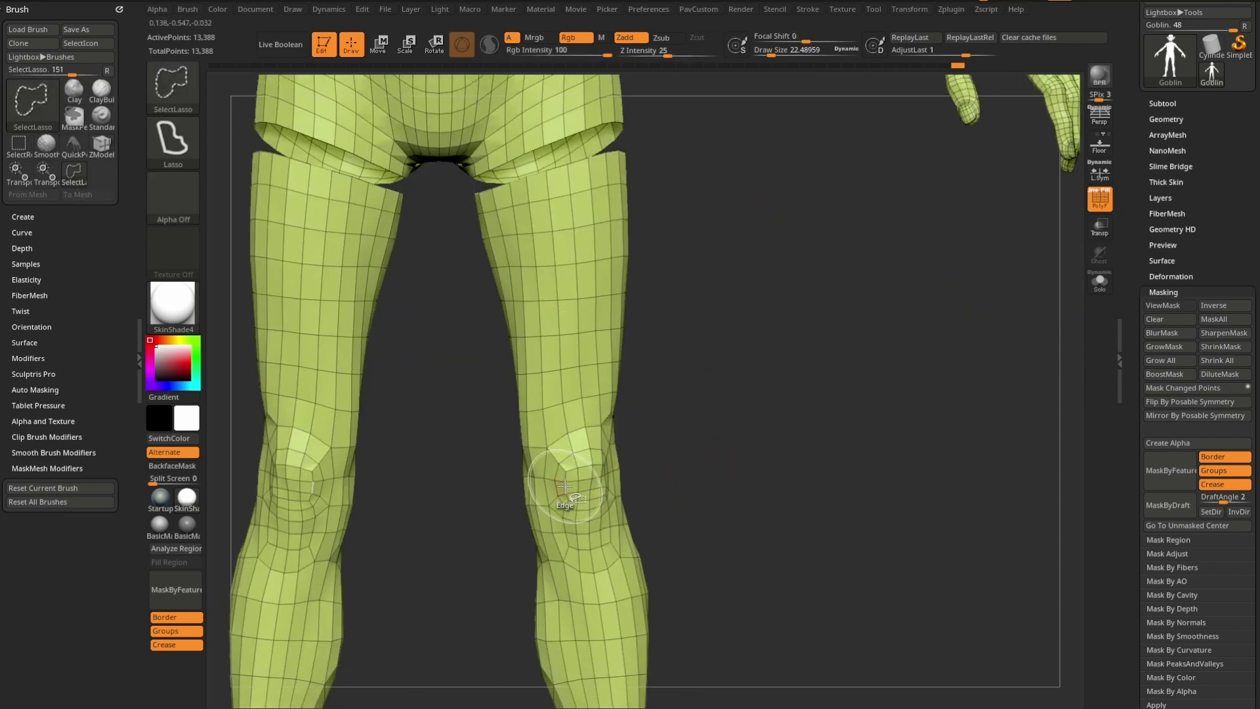
left_click(566, 486, "ctrl+shift")
mouse_move(720, 476)
left_mouse_down()
mouse_move(692, 442)
mouse_move(517, 467)
mouse_move(695, 405)
left_mouse_up()
key("ctrl+shift")
left_click(434, 493, "ctrl+shift")
Hide the polygon loops around both ankles with SelectLasso to separate the feet from the lower legs
left_click_drag(659, 522, 703, 247, "alt")
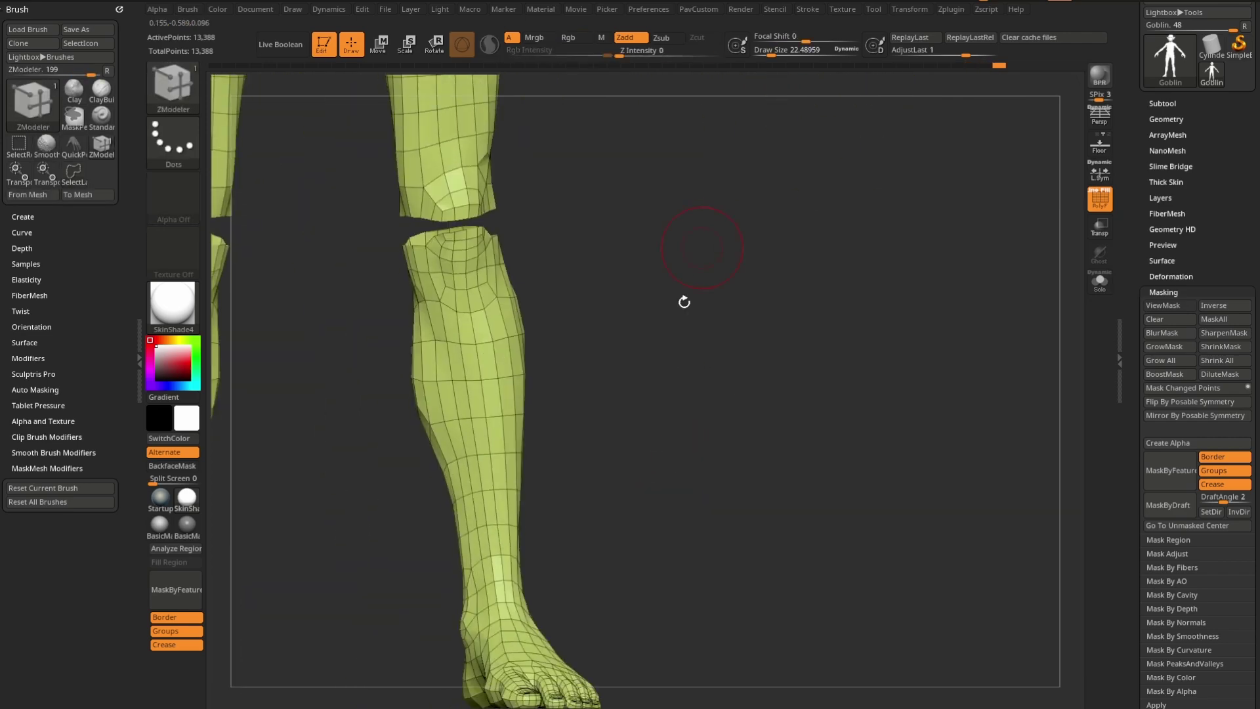
left_click_drag(684, 302, 689, 332)
key("ctrl+shift")
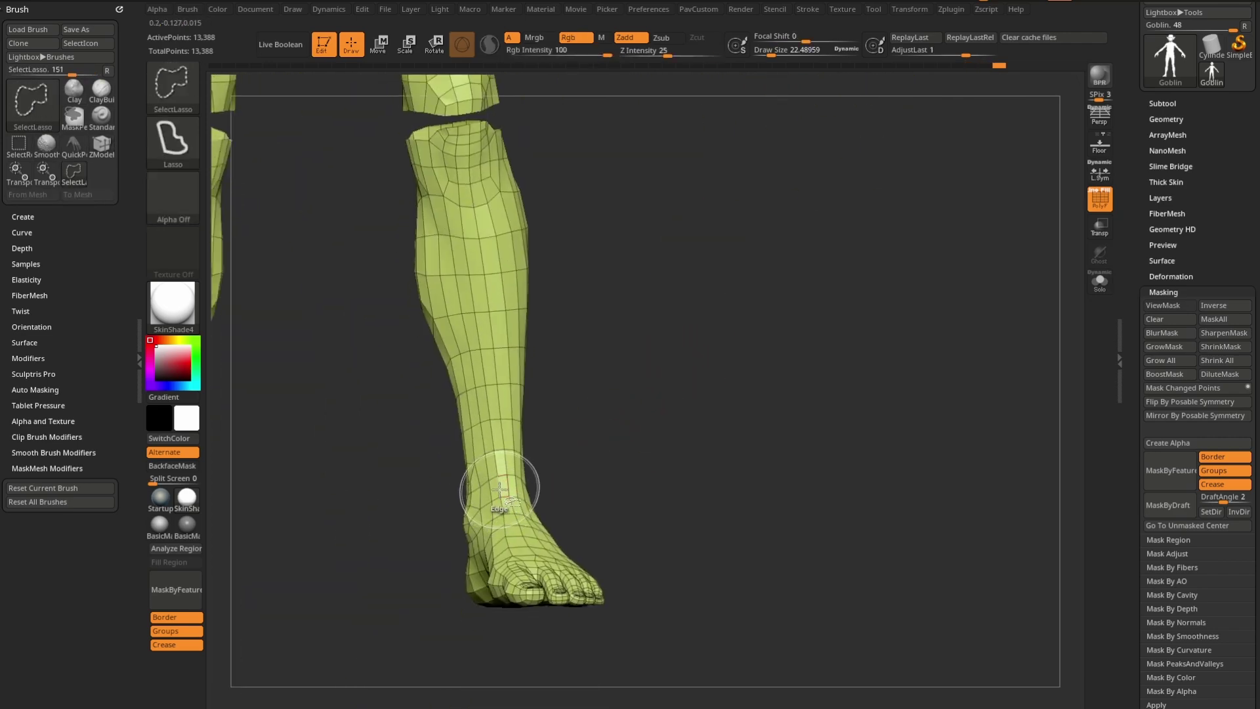
left_click(499, 490, "ctrl+shift")
left_click_drag(664, 431, 565, 440)
left_click(545, 479, "ctrl+shift")
Give each separated body part its own polygroup with Auto Groups
mouse_move(723, 434)
left_mouse_down()
mouse_move(636, 413)
mouse_move(675, 357)
mouse_move(767, 458)
left_mouse_up()
left_click_drag(628, 579, 794, 476, "alt")
left_click_drag(718, 369, 771, 472, "ctrl+shift")
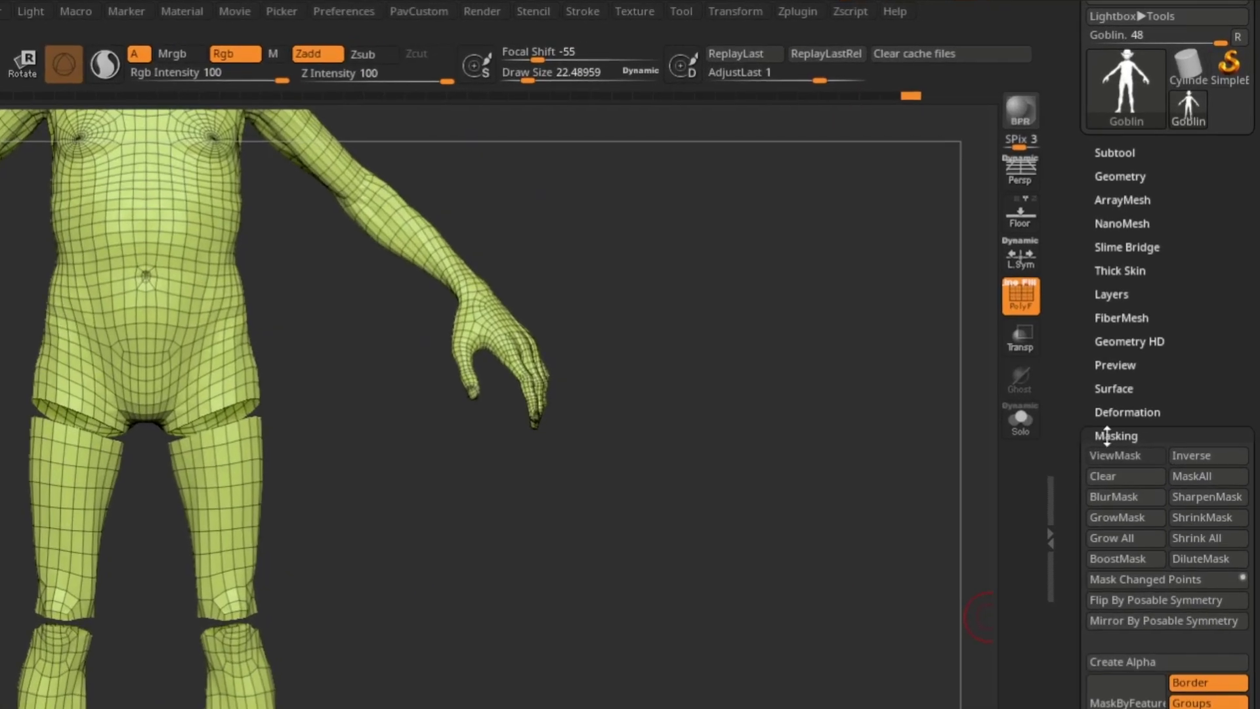
left_click(1164, 292)
left_click(1125, 483)
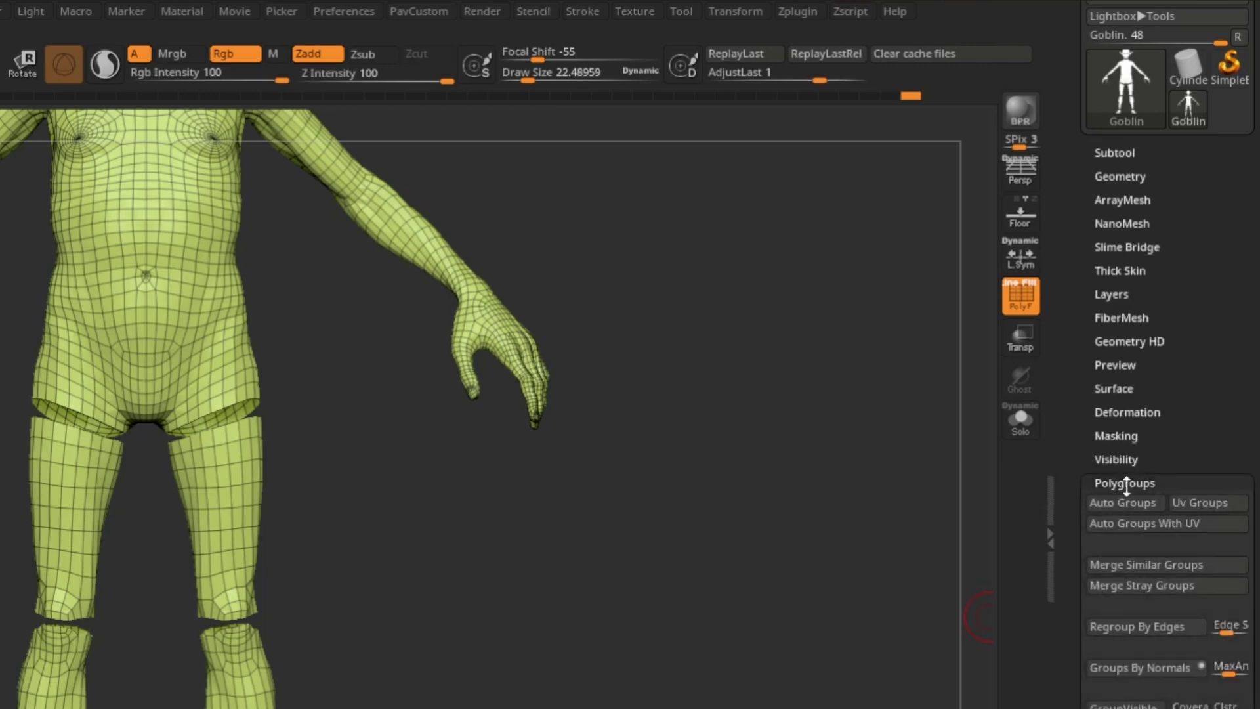
left_click(1121, 503)
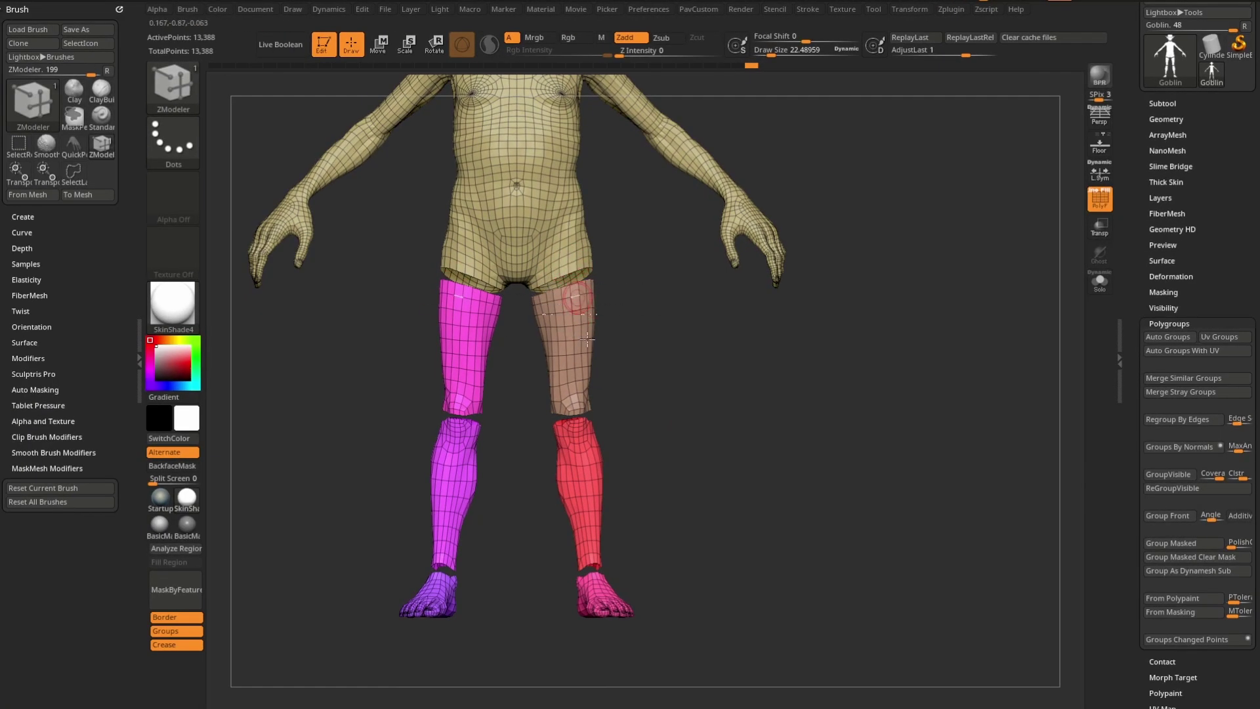
Show all of the goblin's hidden geometry again
left_click_drag(602, 490, 283, 515)
left_click_drag(683, 498, 926, 416)
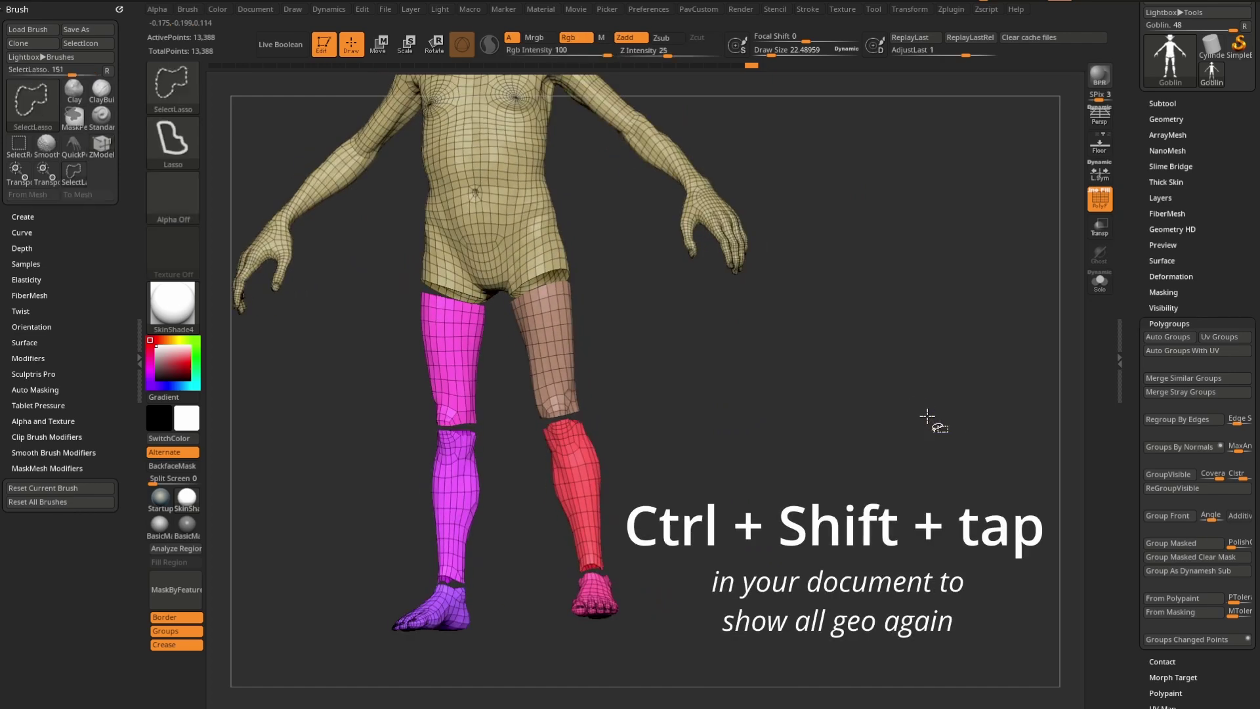
left_click(922, 410, "ctrl+shift")
key("ctrl+shift")
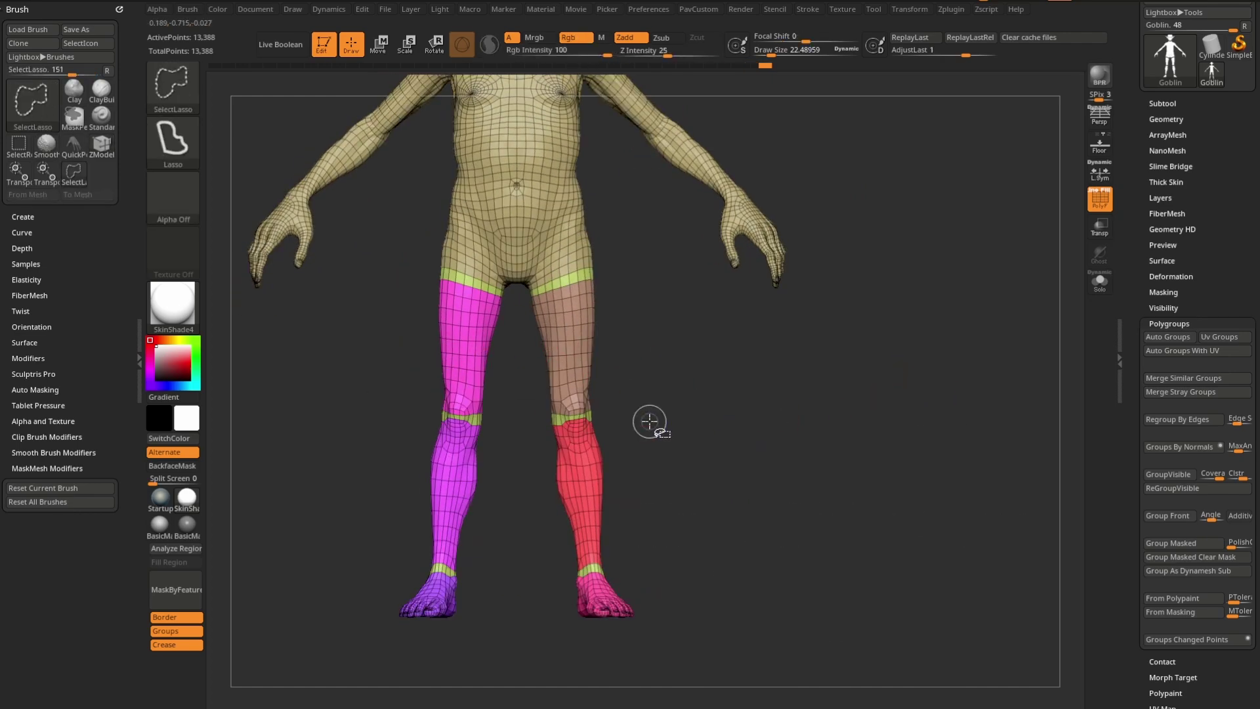
Isolate both thighs with the SelectRect brush, combine them into one polygroup, and show the whole body
left_click(173, 88)
left_click(313, 107)
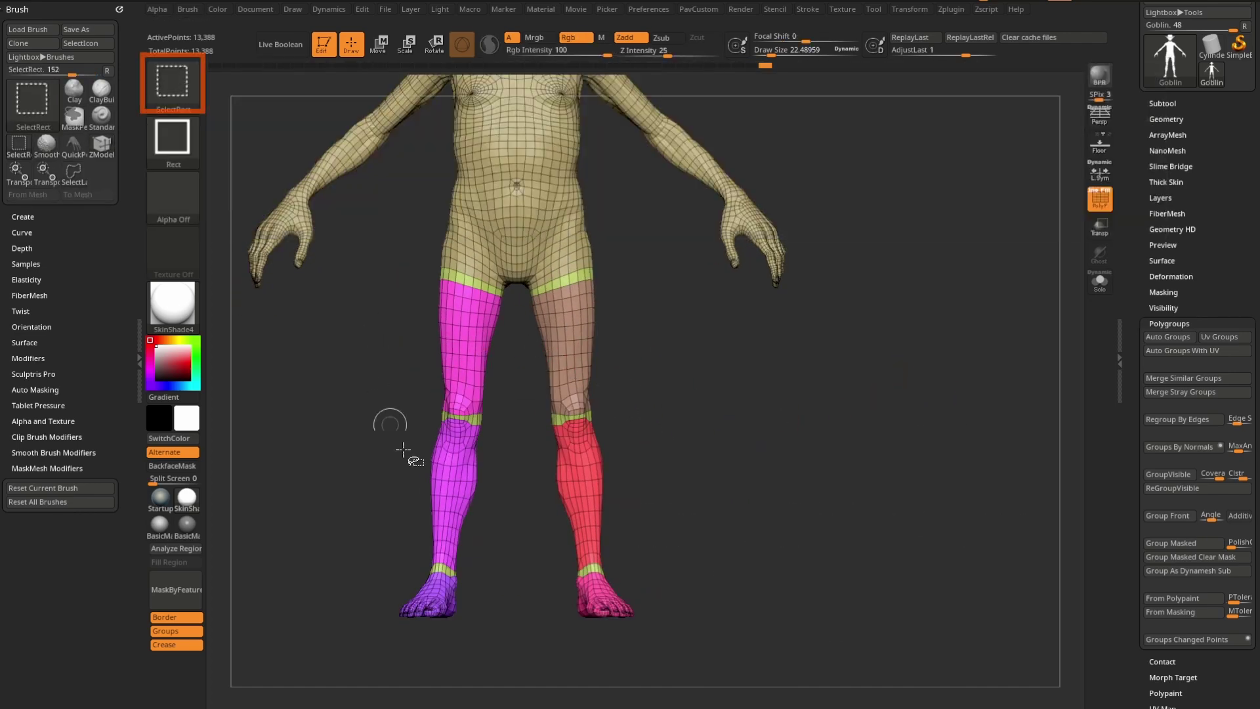
left_click(467, 345, "ctrl+shift")
left_click(706, 393, "ctrl+shift")
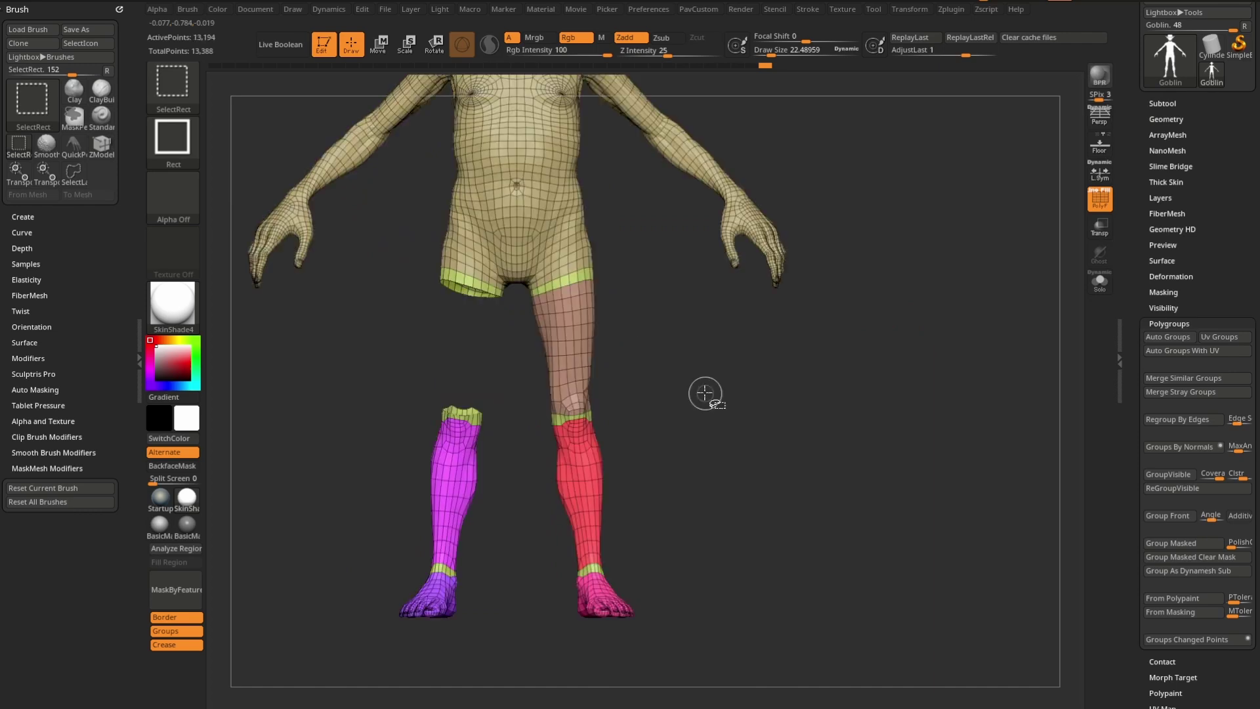
left_click(588, 338, "ctrl+alt+shift")
left_click(716, 423, "ctrl+shift")
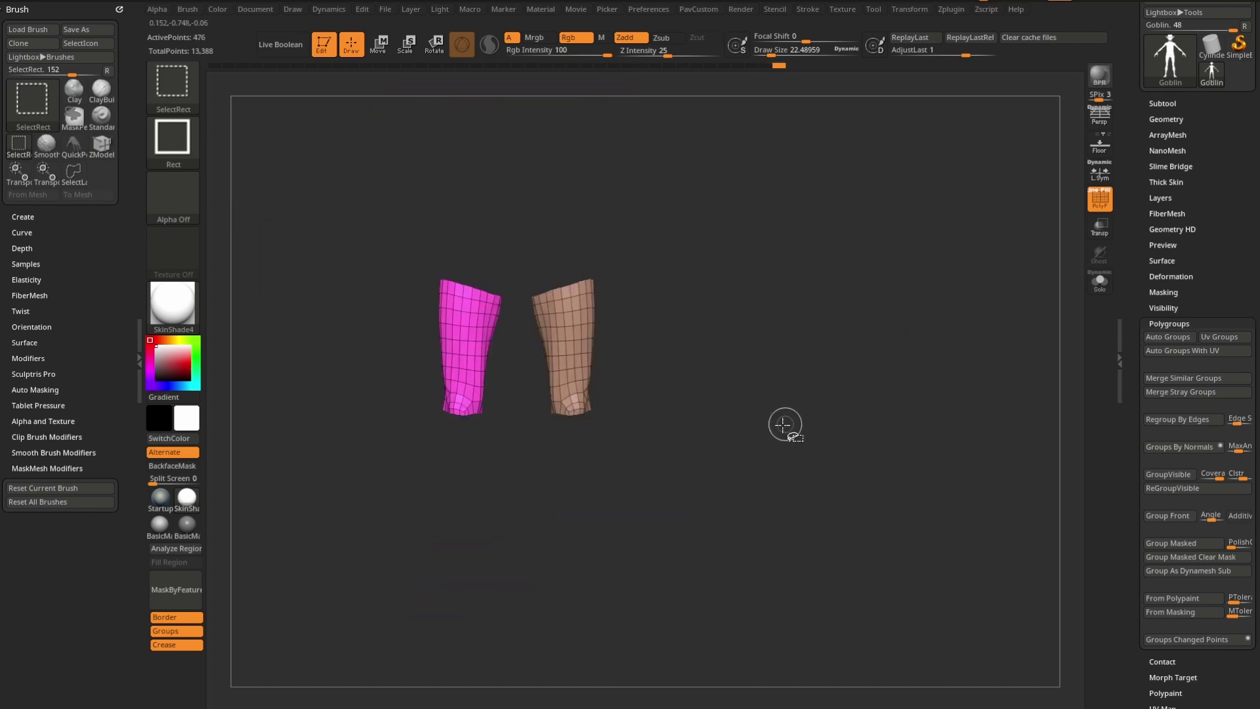
left_click(722, 408, "ctrl+shift")
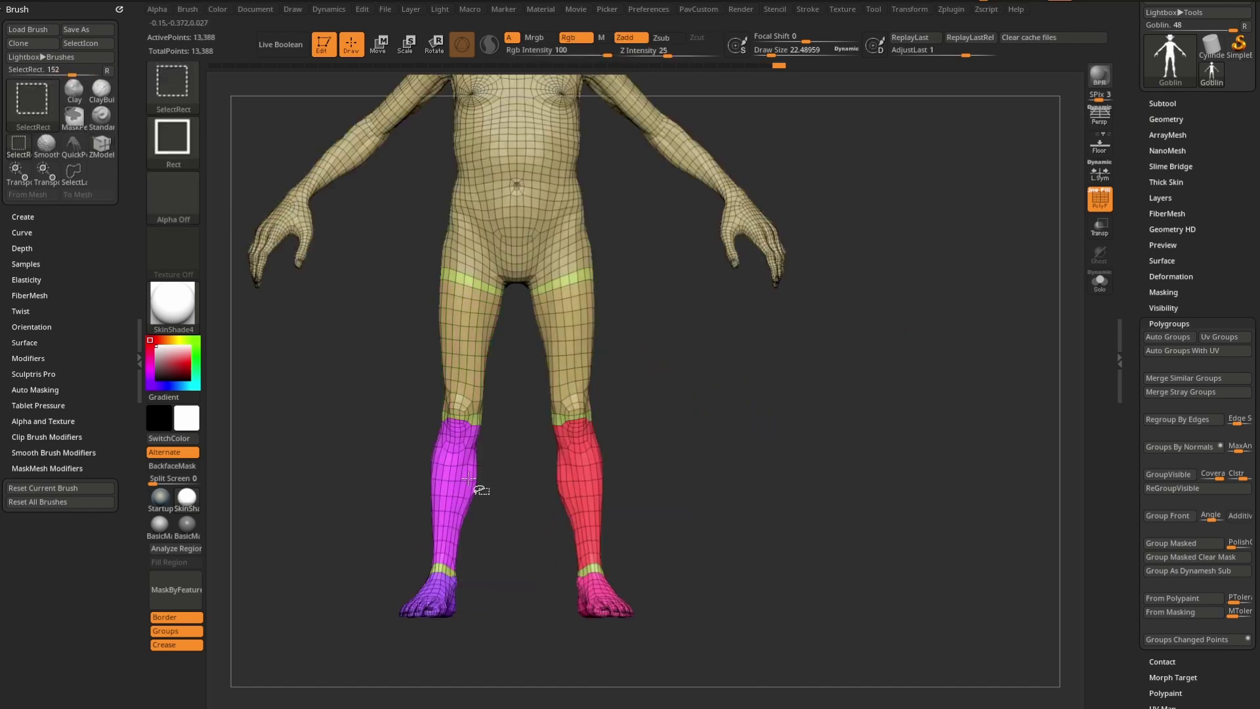
Isolate both lower legs, combine them into one polygroup, and show the whole body
left_click(469, 479, "ctrl+shift")
left_click_drag(640, 374, 666, 400, "ctrl+shift")
left_click(594, 488, "ctrl+alt+shift")
left_click_drag(712, 476, 743, 504, "ctrl+shift")
key("ctrl+w")
left_click(704, 463, "ctrl+shift")
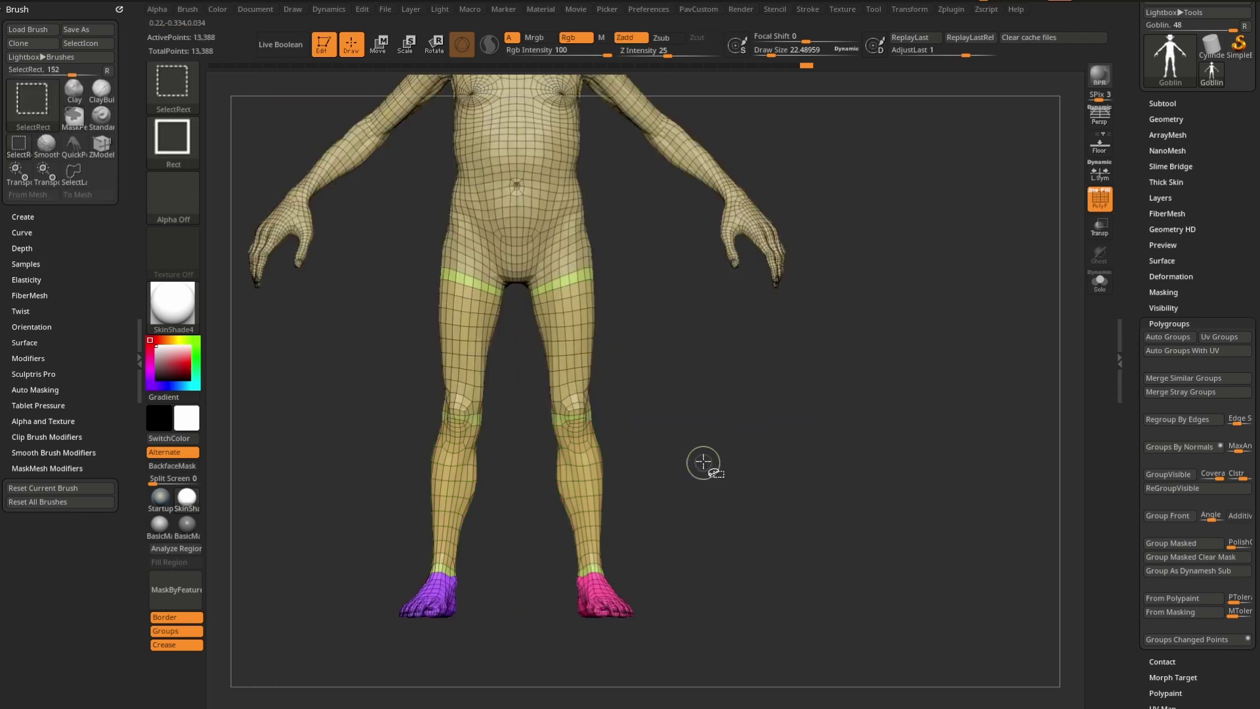
Isolate both feet, combine them into one polygroup, and show the whole body
left_click(450, 594, "ctrl+shift")
left_click(711, 552, "ctrl+shift")
left_click(602, 598, "ctrl+alt+shift")
left_click(779, 517, "ctrl+shift")
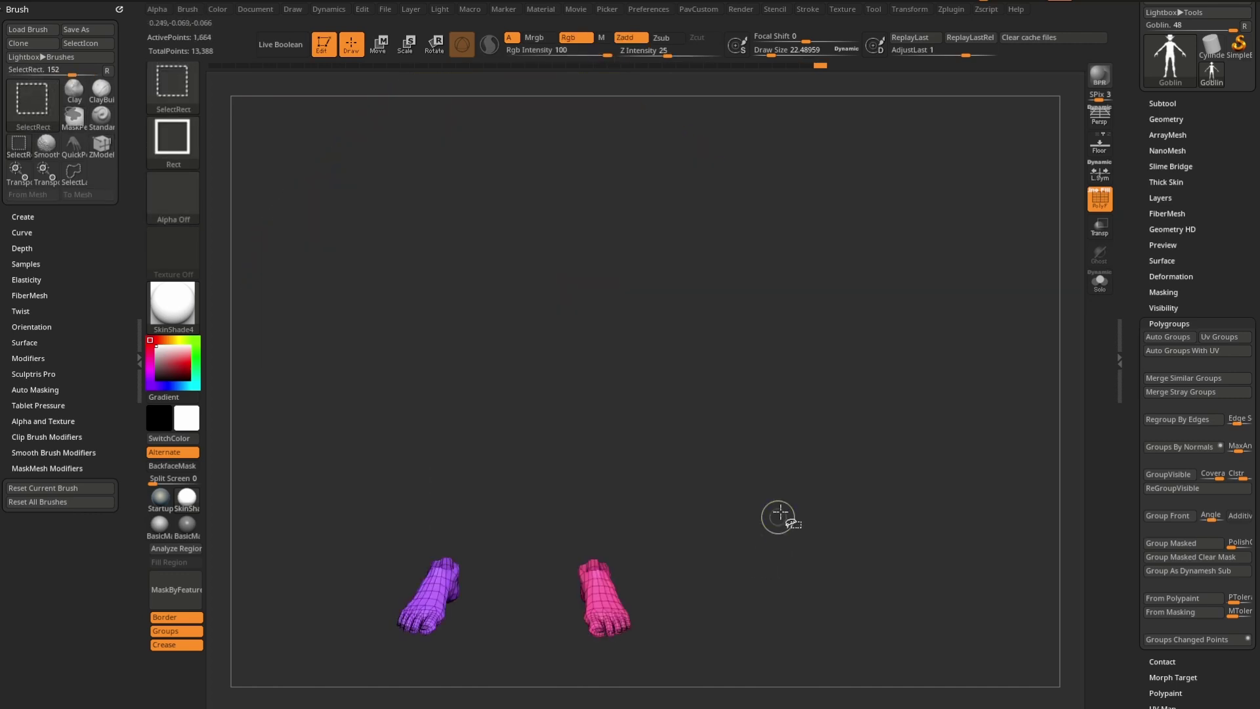
key("ctrl+w")
left_click(764, 499, "ctrl+shift")
Isolate the leftover bands at the upper thighs, knees and ankles, split them with Auto Groups, and show the whole body
left_click_drag(771, 490, 749, 418, "alt")
left_click(582, 435, "ctrl+shift")
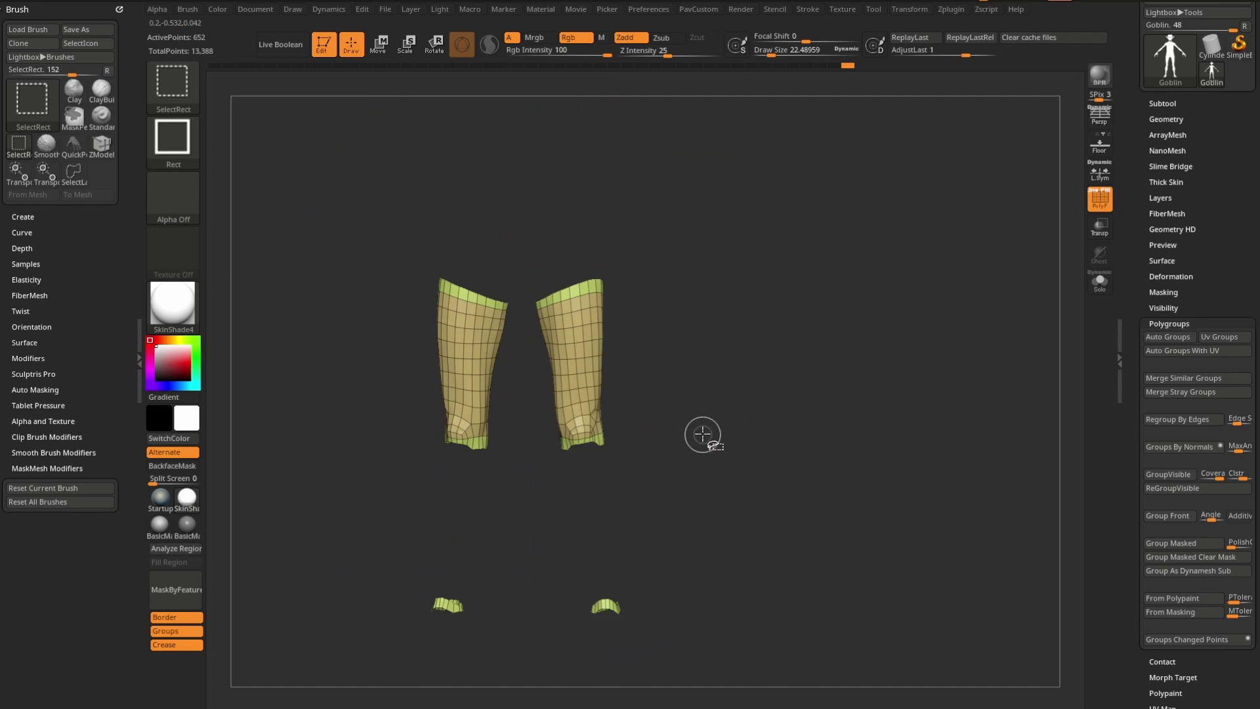
left_click(696, 431, "ctrl+shift")
left_click(621, 447, "ctrl+shift")
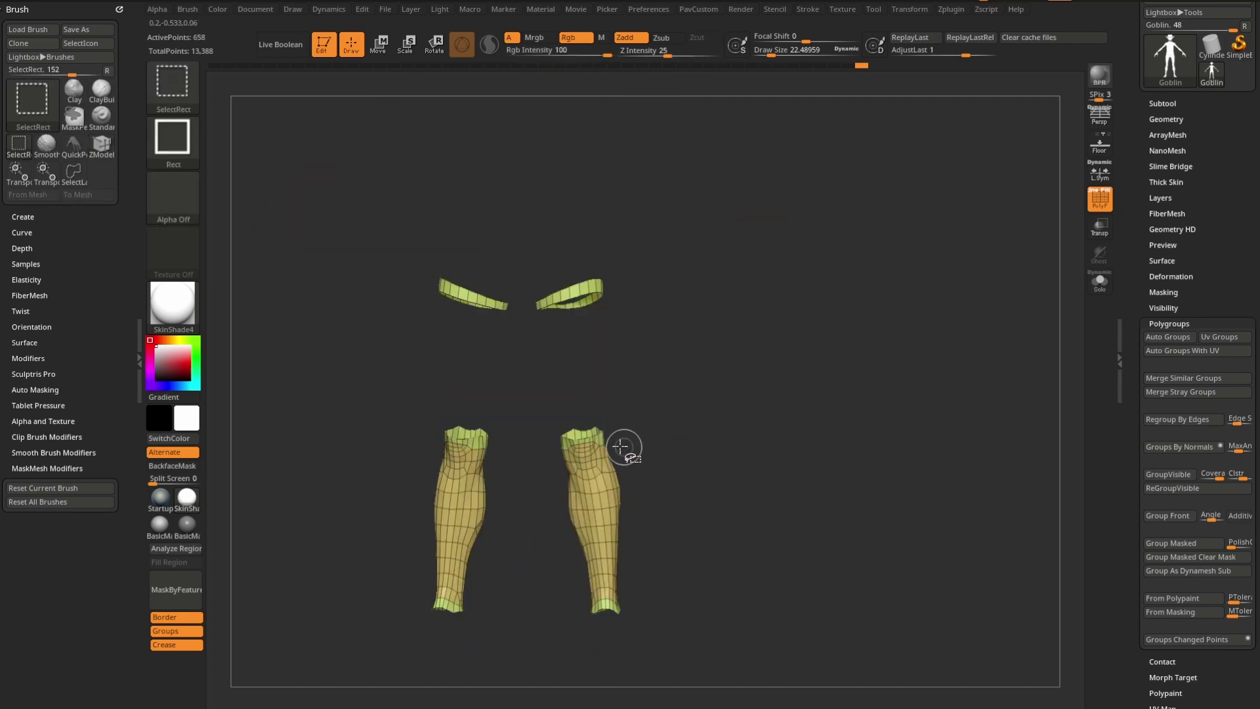
left_click(601, 458, "ctrl+shift")
key("2")
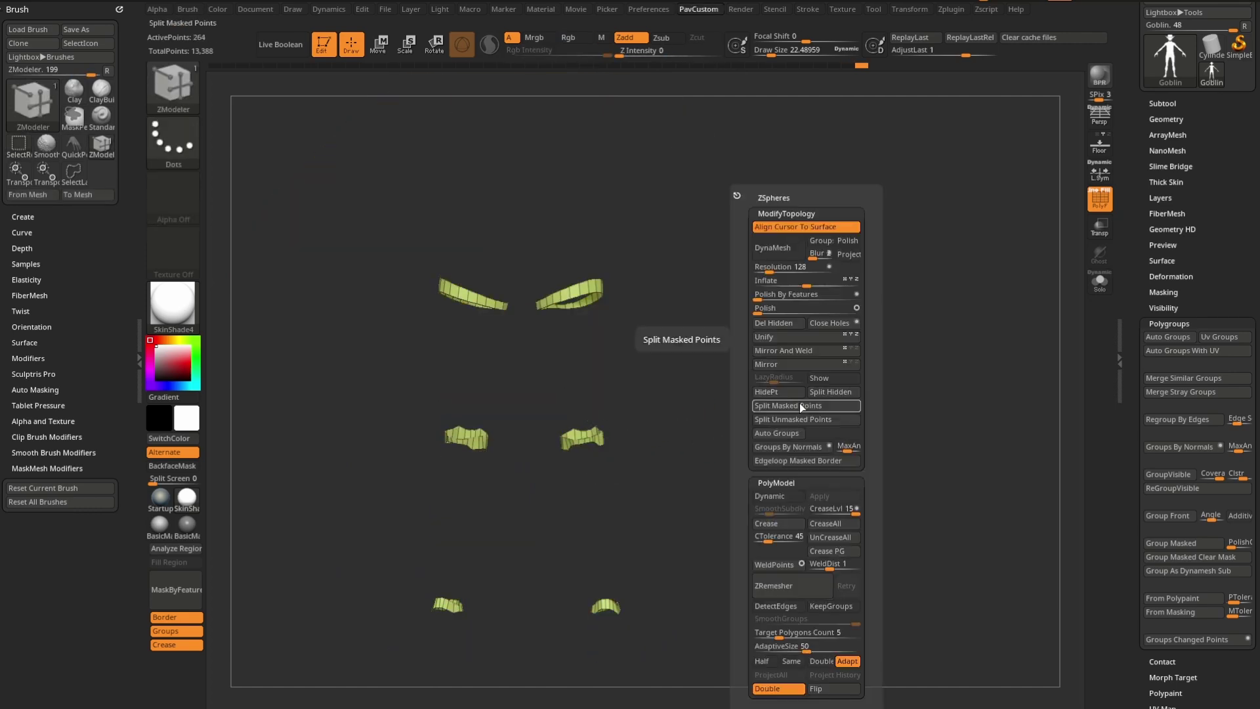
left_click(790, 431)
left_click(794, 418, "ctrl+shift")
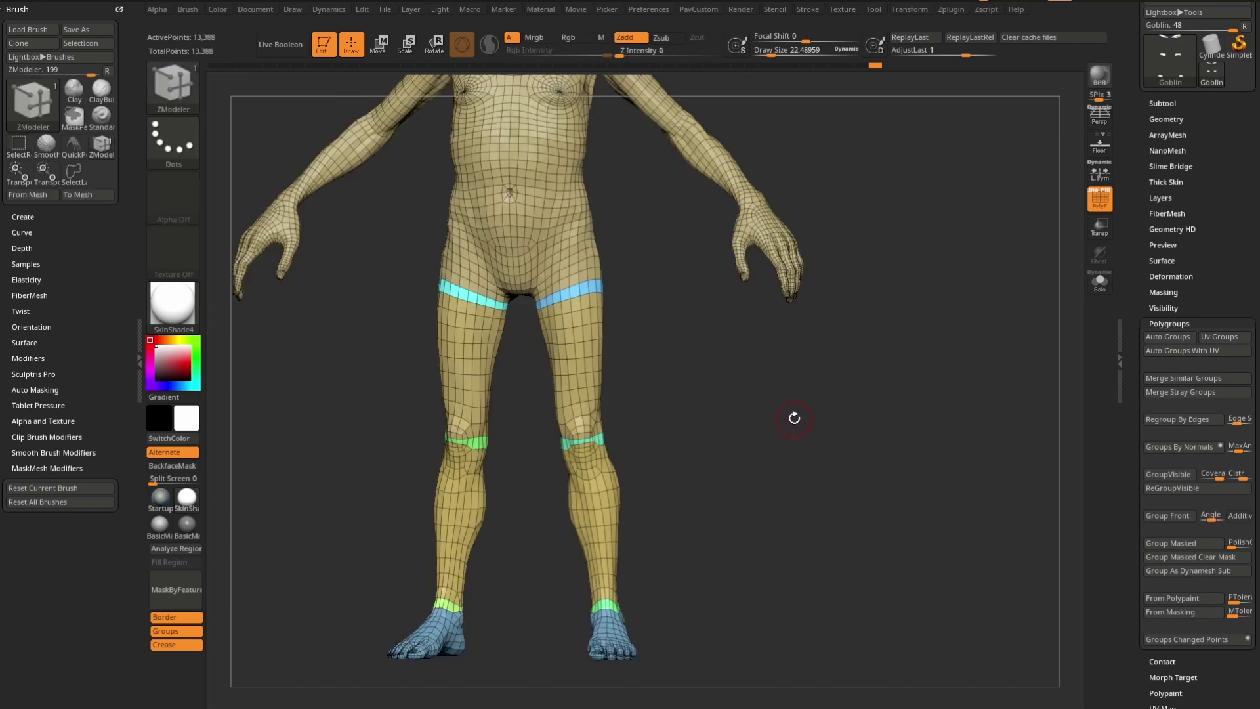
Combine both thighs and their upper boundary bands into one polygroup, and show the whole body
mouse_move(787, 420)
left_mouse_down("shift")
mouse_move(796, 405)
mouse_move(828, 493)
left_mouse_up("shift")
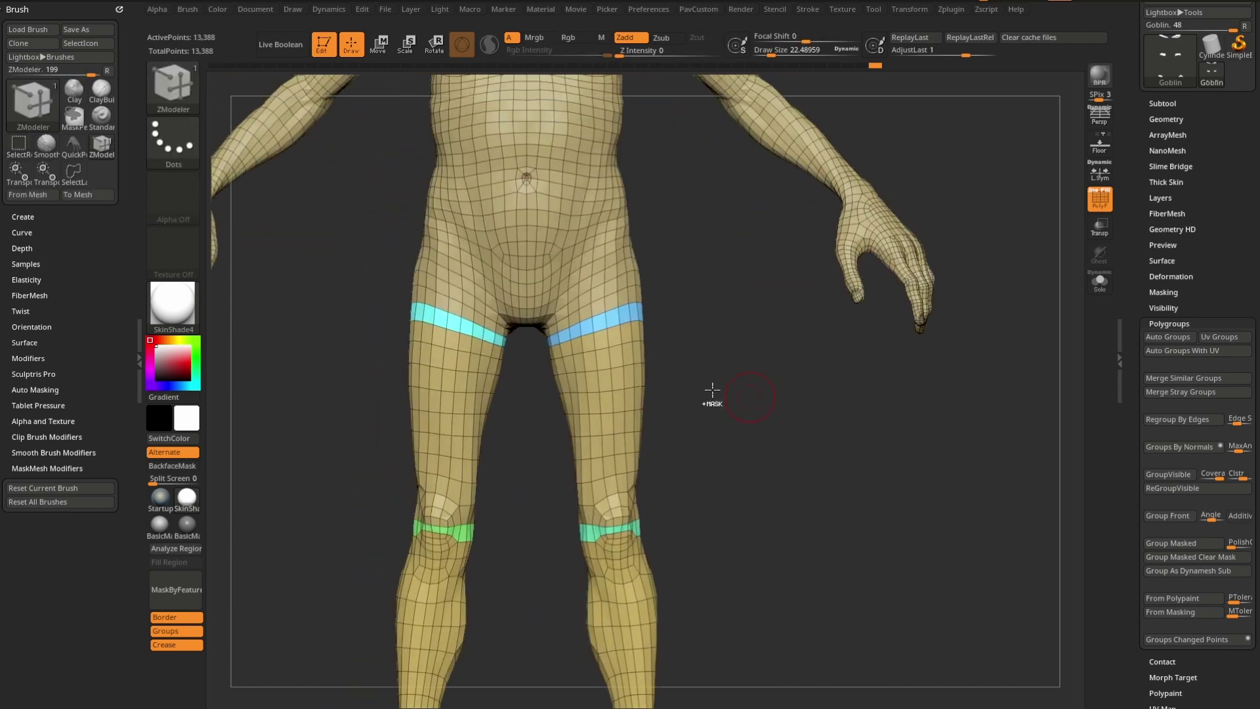
left_click(619, 328, "ctrl+shift")
left_click(600, 362, "ctrl+shift")
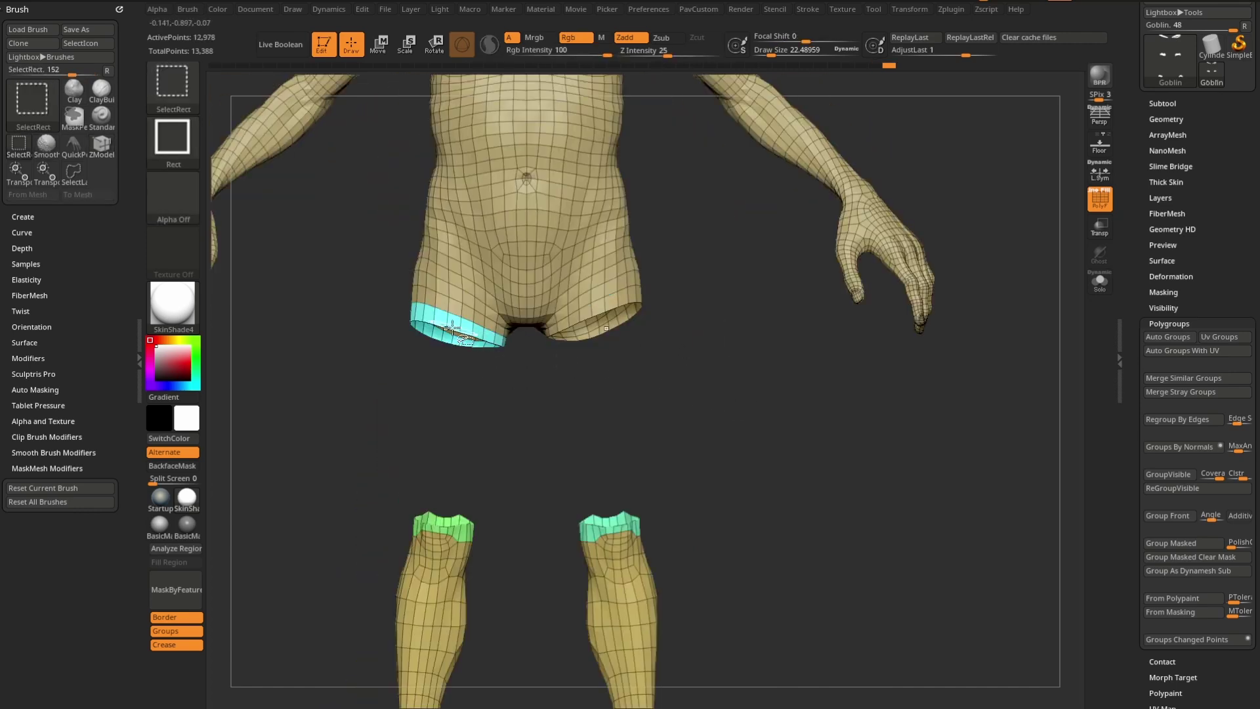
left_click(796, 442, "ctrl+shift")
key("ctrl+w")
left_click(751, 399, "ctrl+shift")
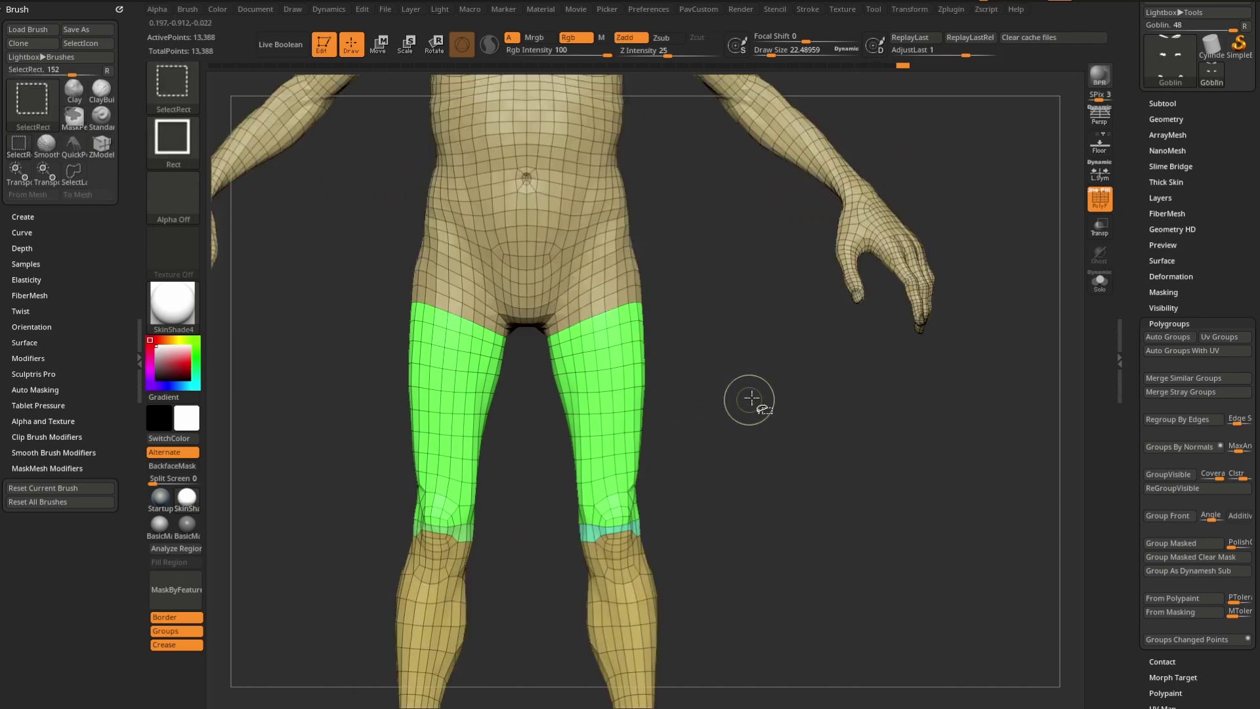
Isolate the lower legs, grow the visibility to their knee and ankle bands, group everything visible, and show the whole body
mouse_move(765, 416)
left_mouse_down()
mouse_move(740, 433)
mouse_move(782, 315)
mouse_move(656, 383)
left_mouse_up()
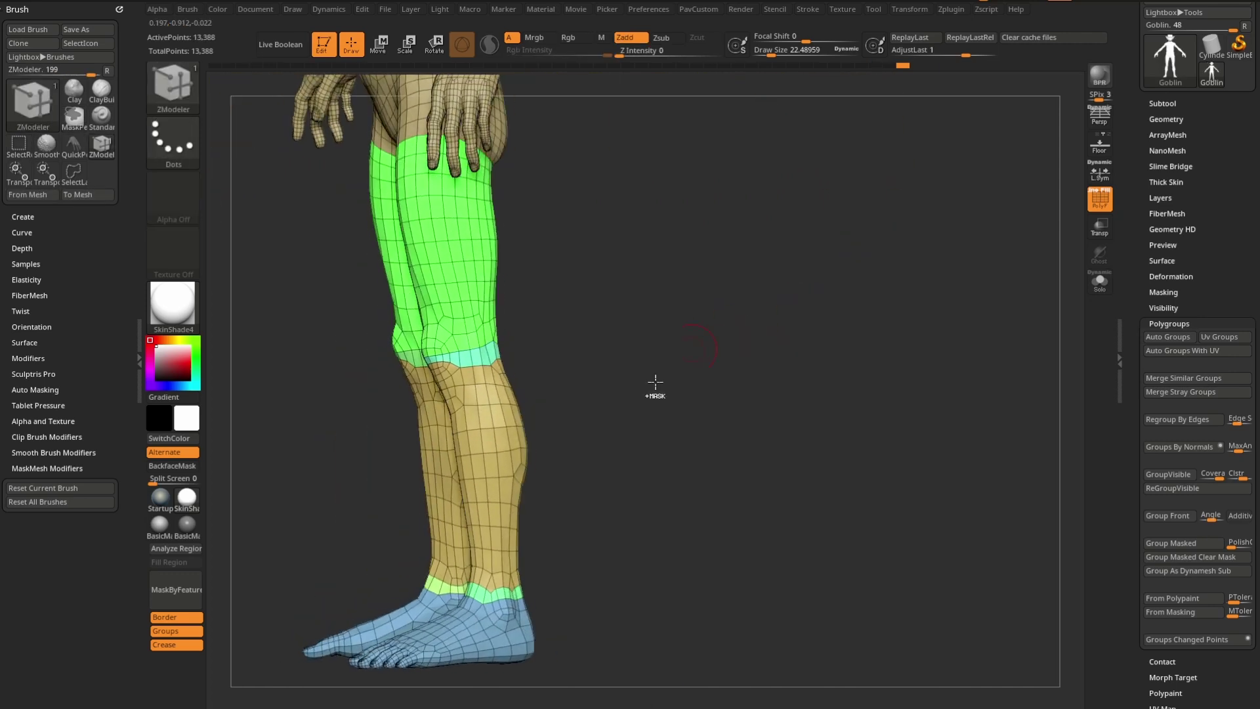
left_click(505, 408, "ctrl+shift")
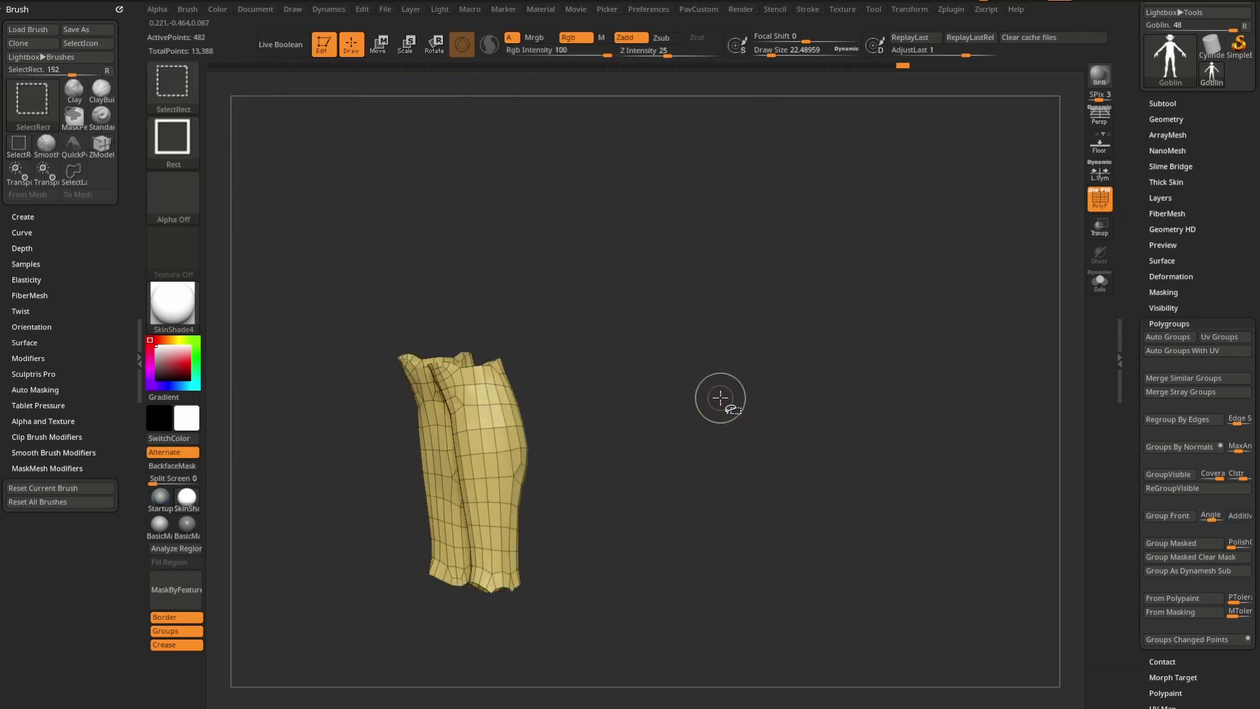
key("ctrl+shift+x")
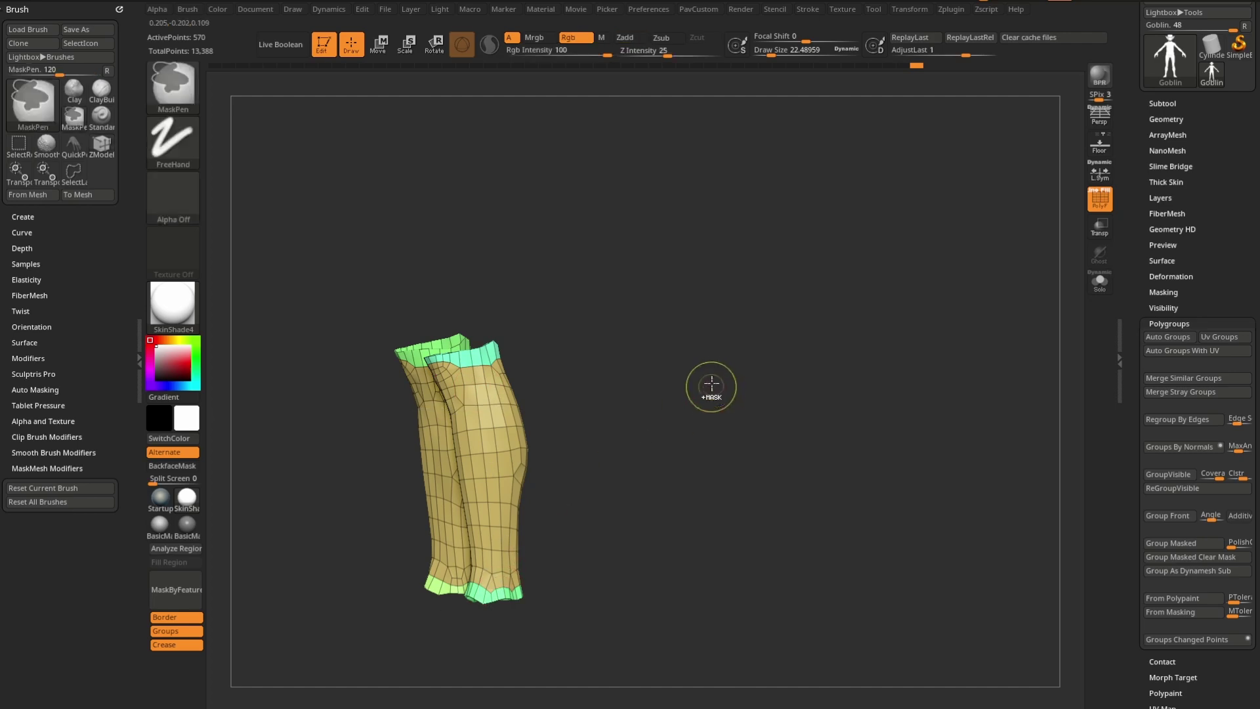
key("ctrl+z")
left_click(709, 389, "ctrl+shift")
mouse_move(690, 371)
left_mouse_down("shift")
mouse_move(780, 352)
mouse_move(656, 324)
mouse_move(744, 430)
mouse_move(794, 276)
left_mouse_up("shift")
Select the QuickPolygroup brush for grouping the goblin's upper body
key("b")
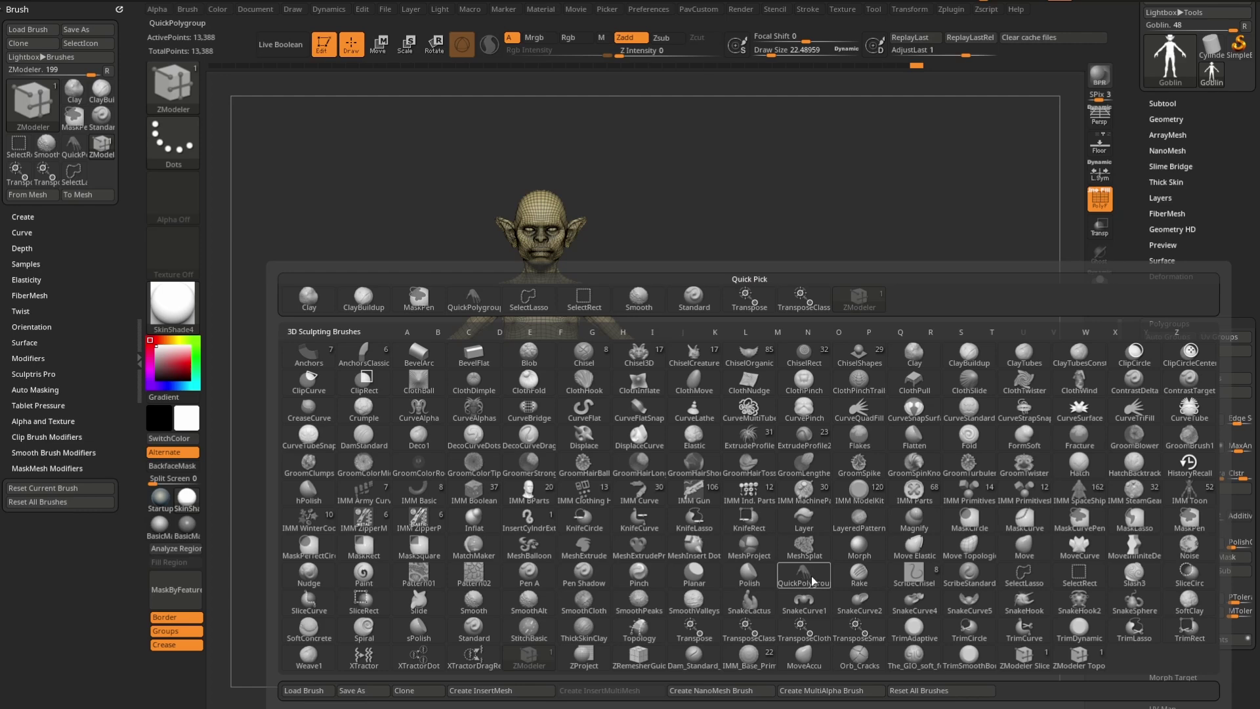
key("Escape")
left_click_drag(810, 301, 806, 291)
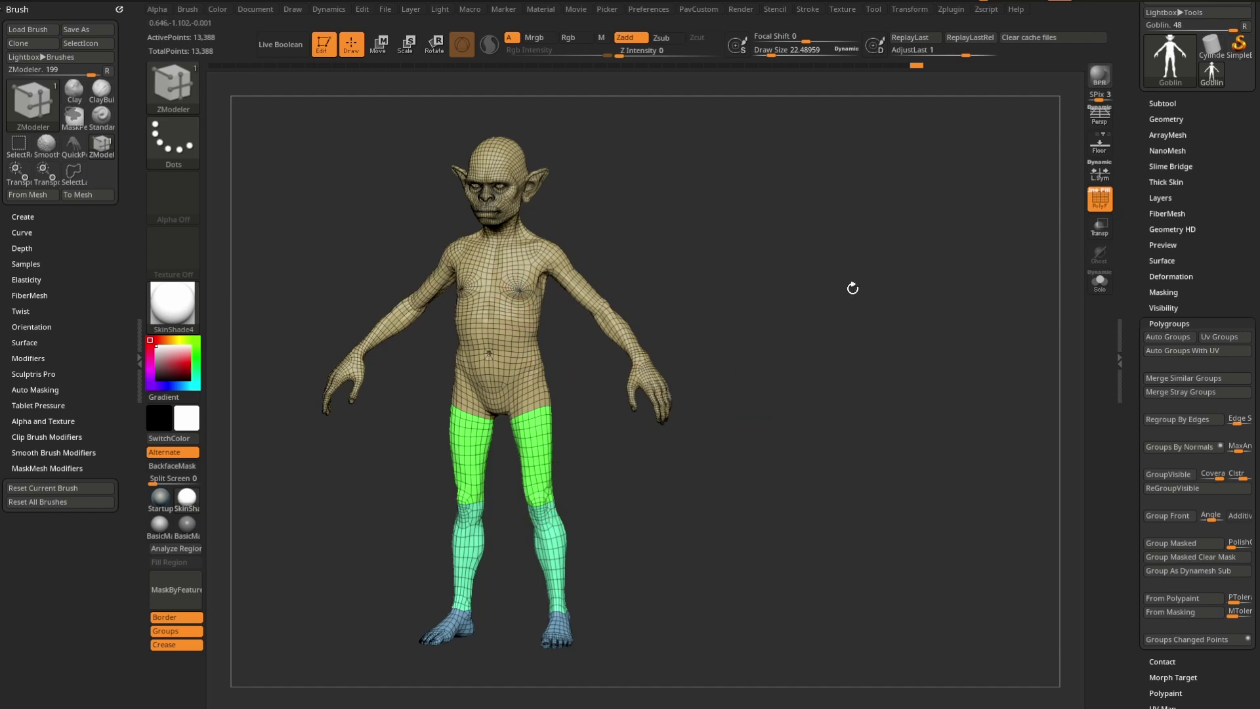
left_click_drag(853, 288, 926, 458)
left_click_drag(847, 197, 860, 354, "alt")
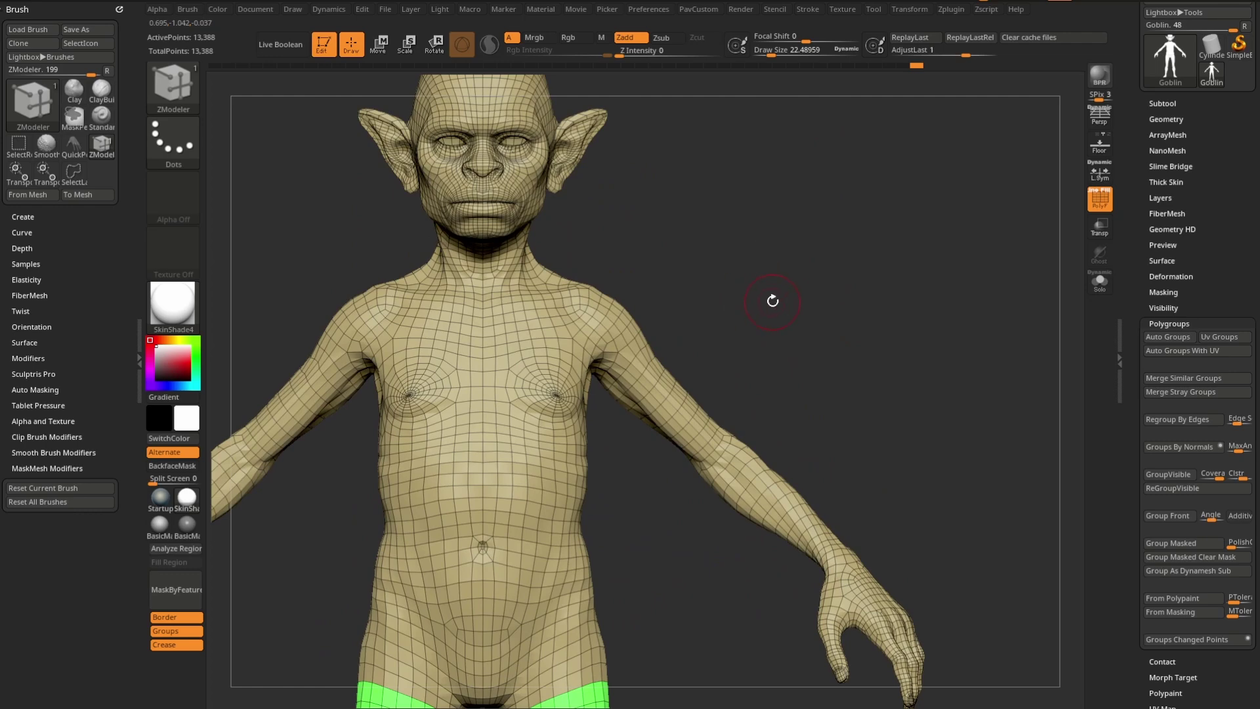
key("b")
key("q")
key("p")
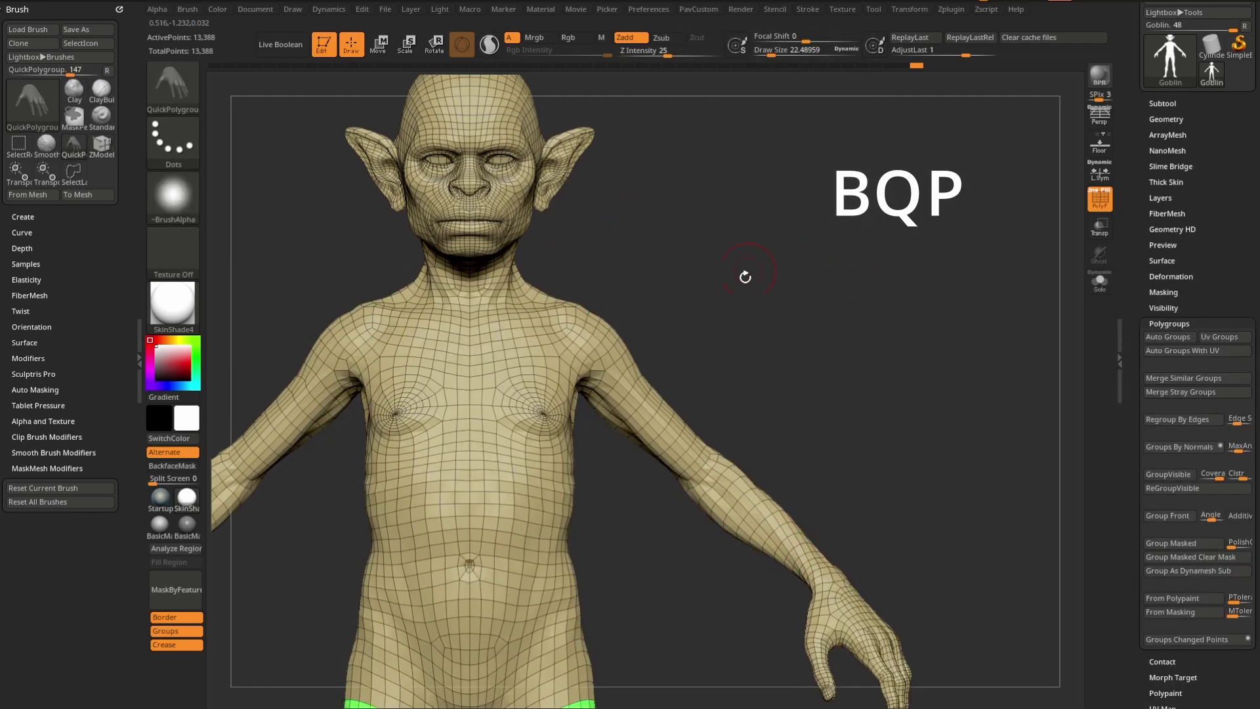
Enlarge the brush to a draw size of 112 and group both arms symmetrically from the shoulders down
key("s")
left_click_drag(745, 277, 763, 277)
left_click(614, 354)
left_click_drag(797, 393, 760, 334, "alt")
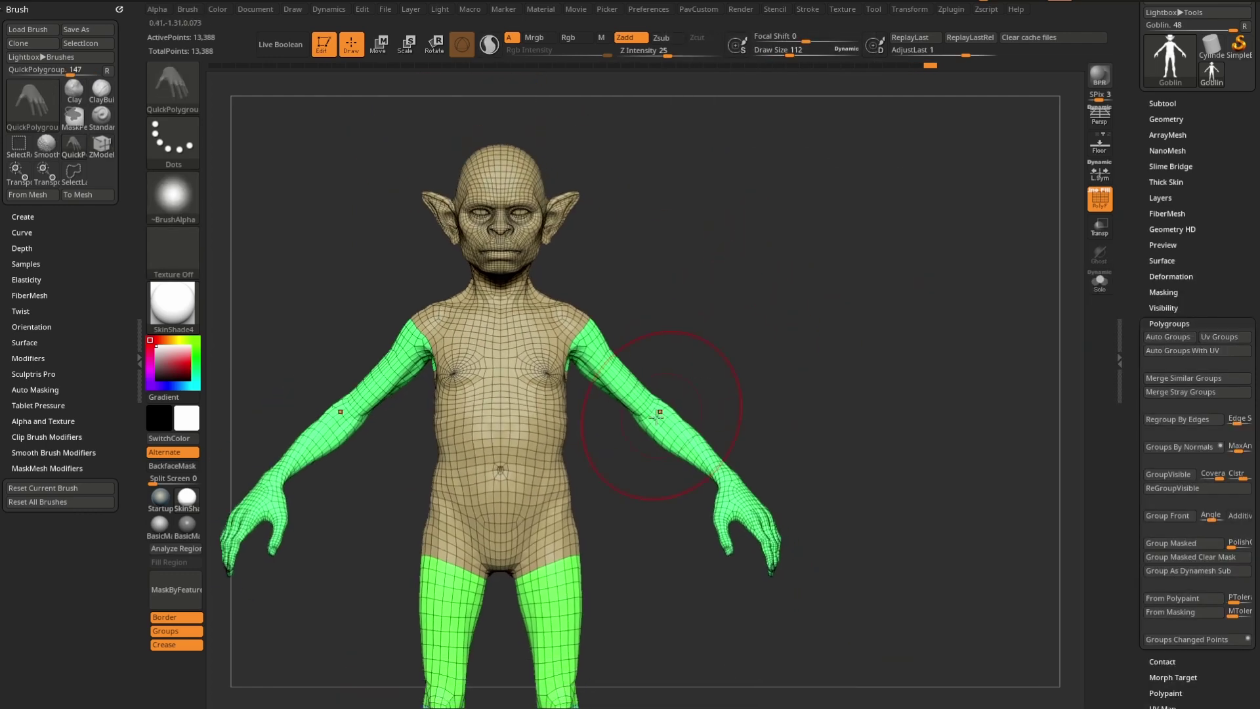
Group the arms below the elbows and the hands below the wrists, and shrink the draw size to about 19 for the thumbs
mouse_move(791, 411)
left_mouse_down("alt")
mouse_move(779, 391)
mouse_move(743, 447)
mouse_move(782, 383)
mouse_move(769, 387)
left_mouse_up("alt")
key("s")
left_click_drag(762, 384, 774, 359)
left_click_drag(626, 463, 620, 462)
left_click(623, 460)
left_click_drag(726, 400, 742, 388, "alt")
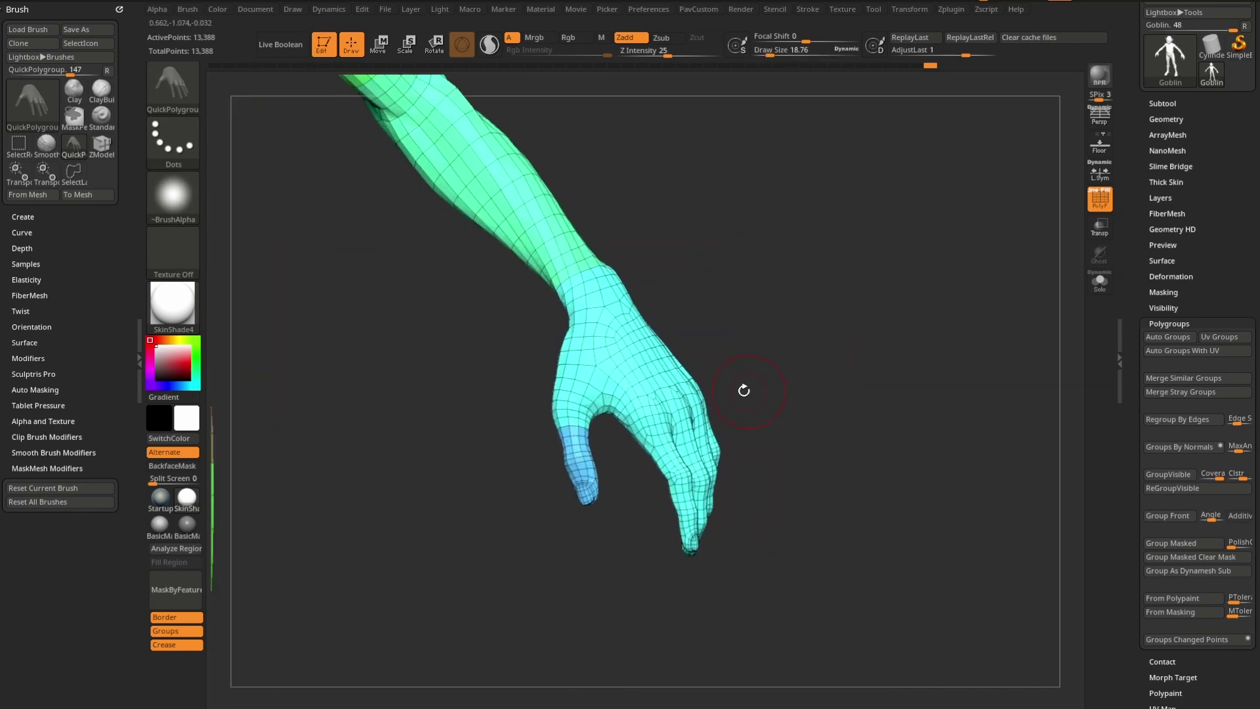
Undo the last thumb grouping and give the thumb and each of the four fingers its own polygroup from the base down
key("ctrl+z")
left_click(579, 430)
left_click_drag(639, 455, 662, 430)
left_click(645, 445)
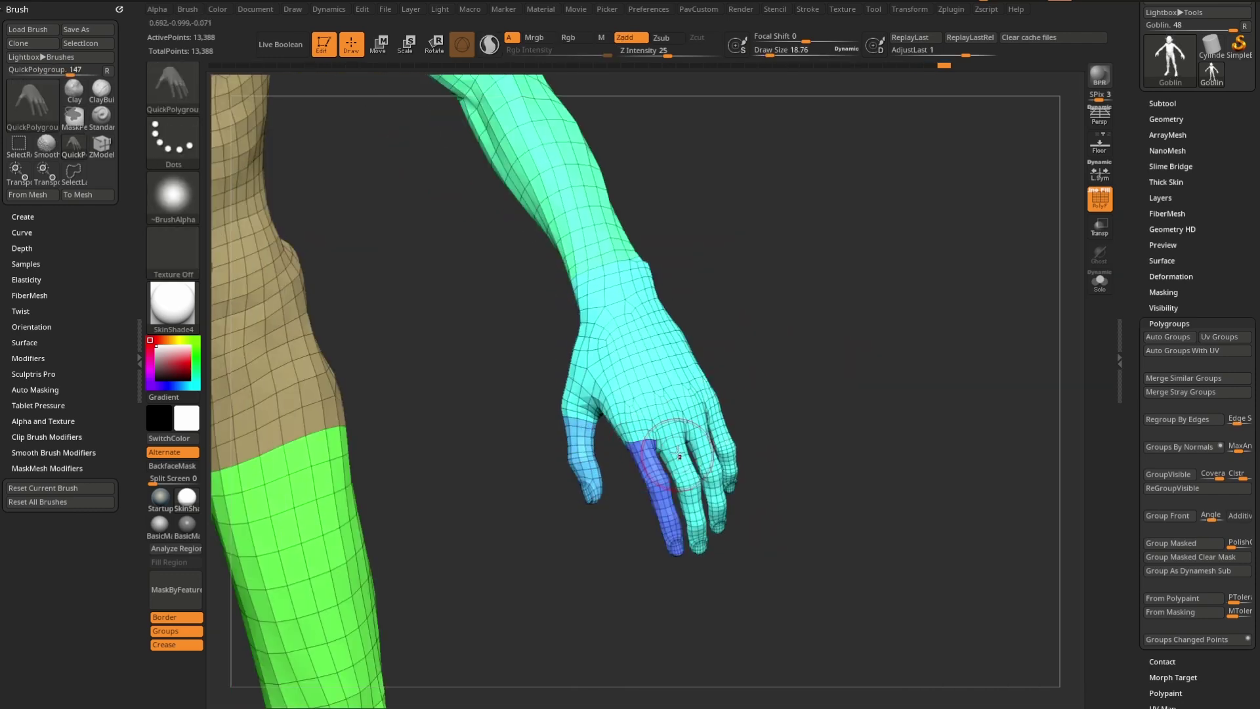
left_click(675, 439)
left_click(701, 439)
left_click(722, 428)
Set the draw size to about 24 and give the outer half of the thumb and of each finger its own polygroup
left_click_drag(755, 401, 793, 356, "alt")
key("s")
left_click_drag(786, 328, 744, 344)
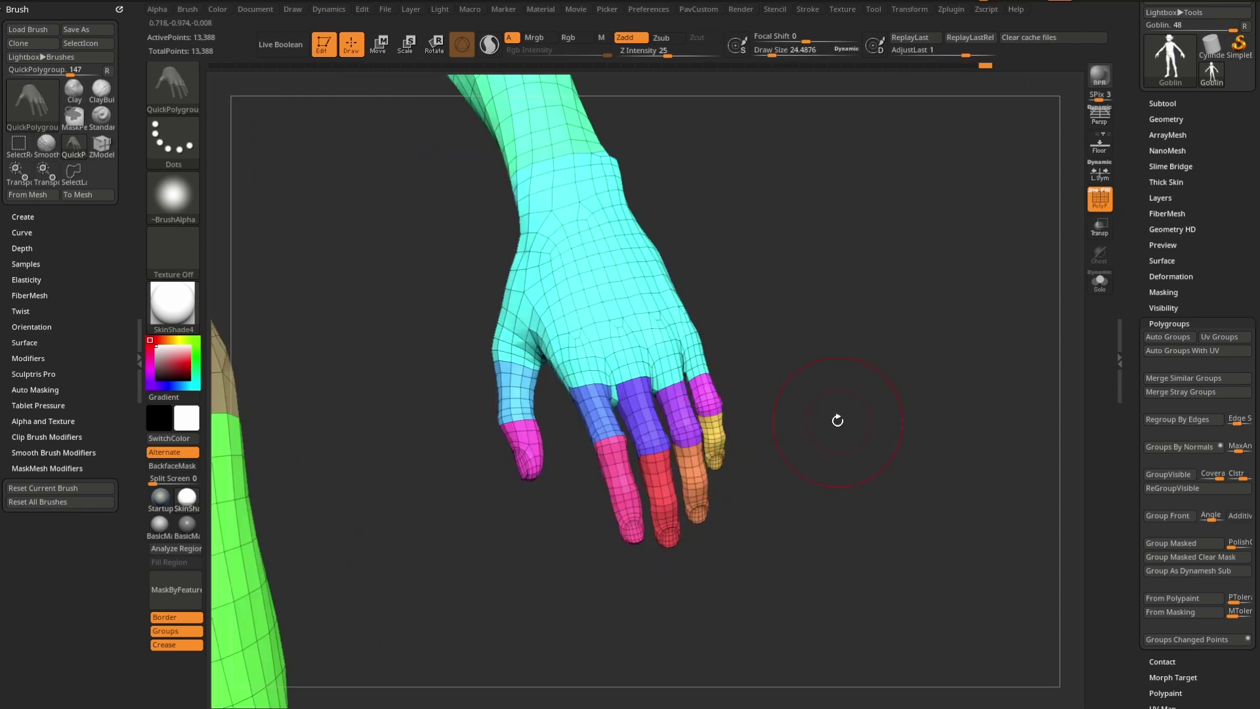
Reduce the draw size to 1, group the isolated ring finger's base segment with its adjoining palm-side band, and show the whole body
key("s")
left_click_drag(838, 421, 815, 418)
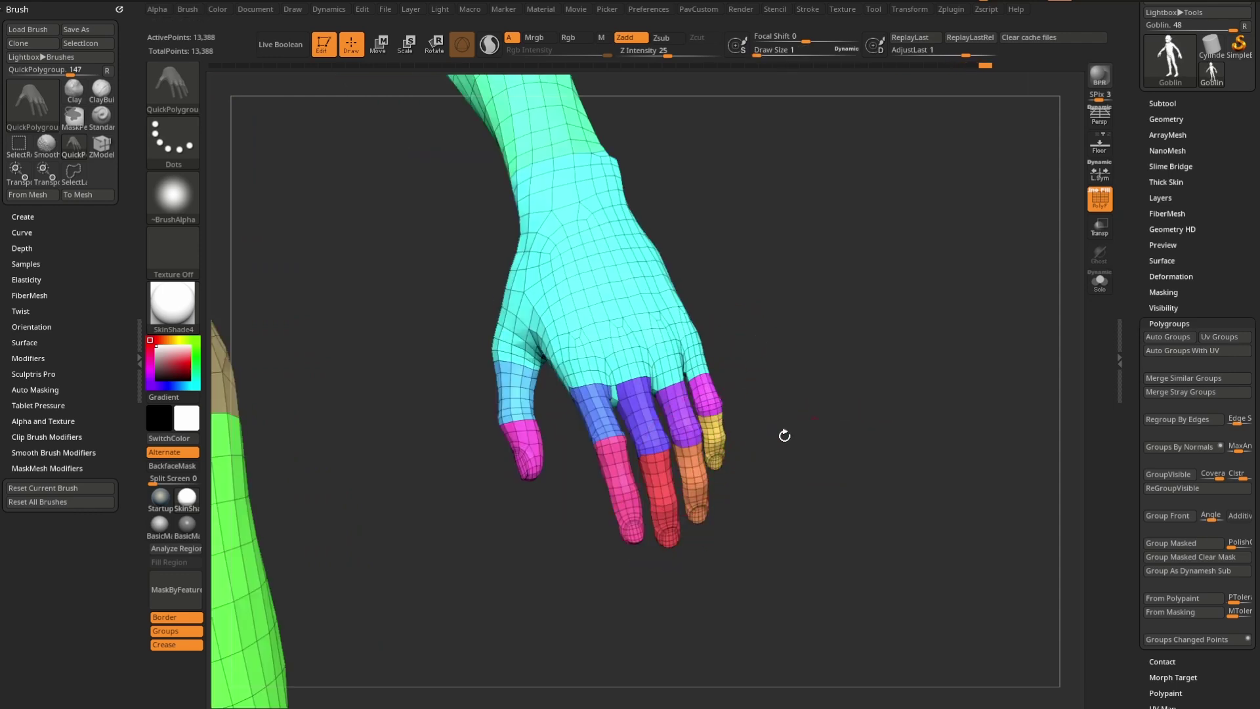
mouse_move(863, 362)
left_mouse_down("alt")
mouse_move(819, 369)
mouse_move(791, 352)
mouse_move(812, 339)
left_mouse_up("alt")
left_click(642, 439, "ctrl+shift")
key("ctrl+shift+x")
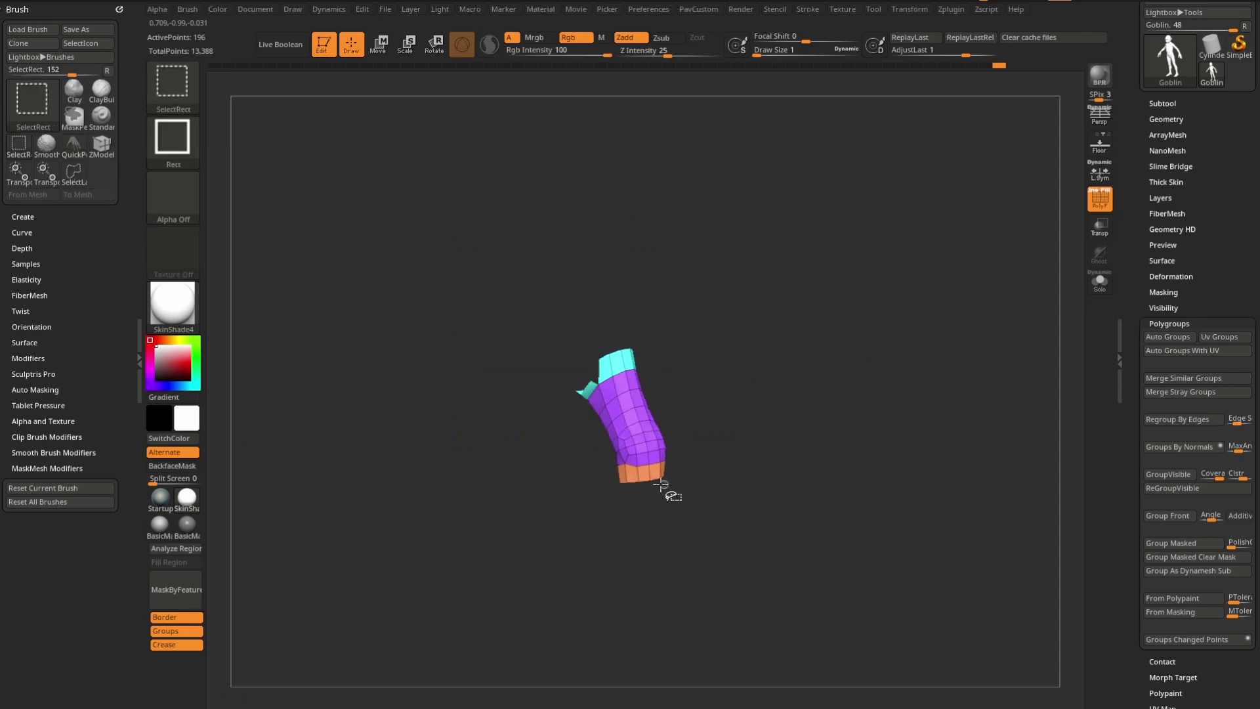
left_click(834, 387, "ctrl+shift")
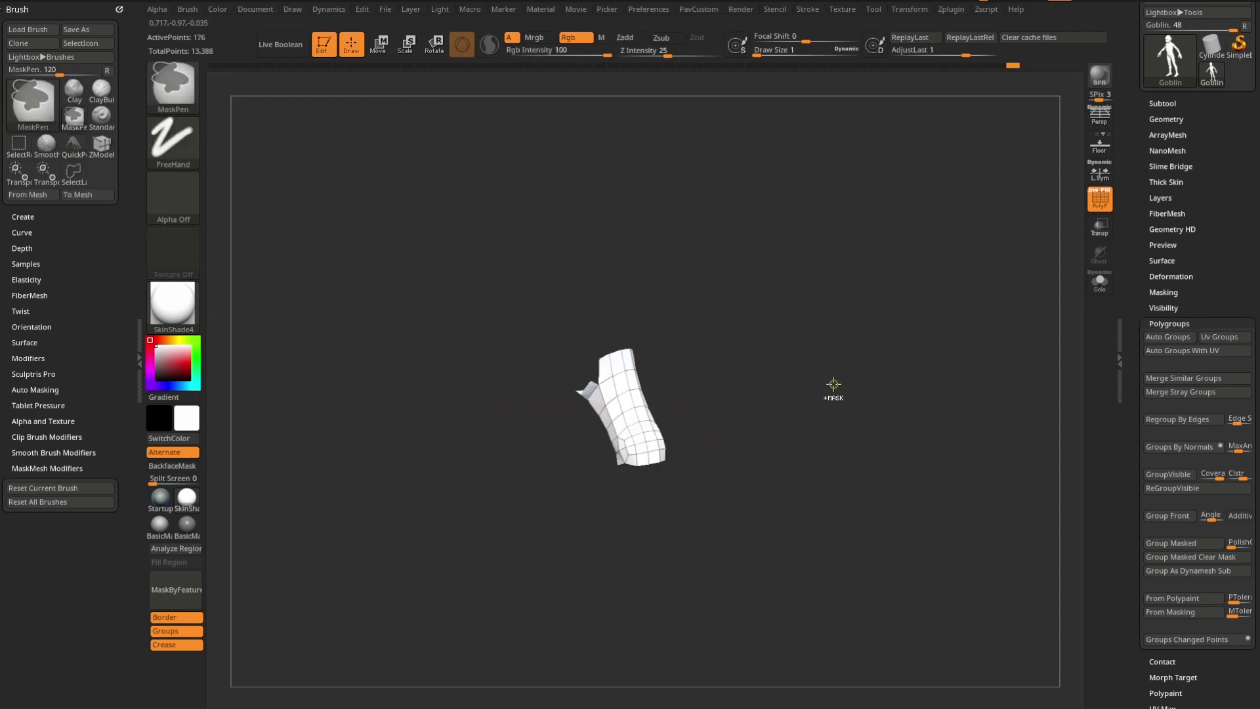
mouse_move(859, 379)
left_mouse_down("alt")
mouse_move(766, 294)
mouse_move(886, 286)
mouse_move(776, 363)
left_mouse_up("alt")
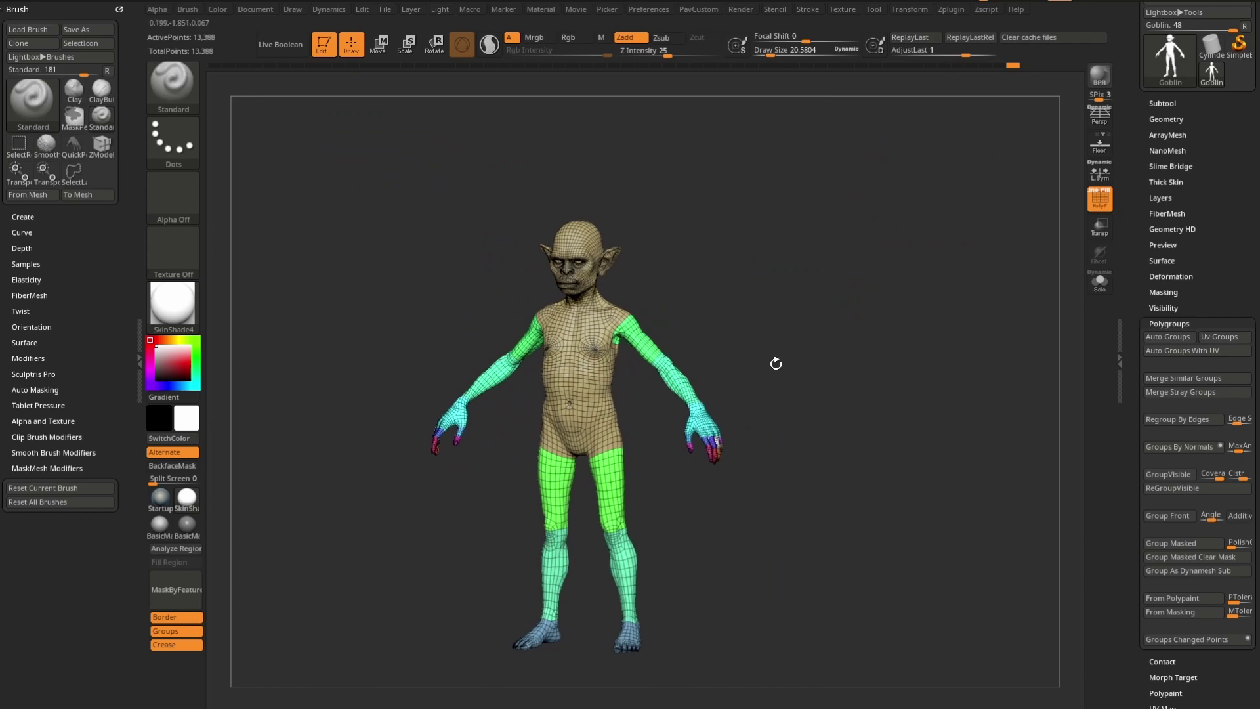